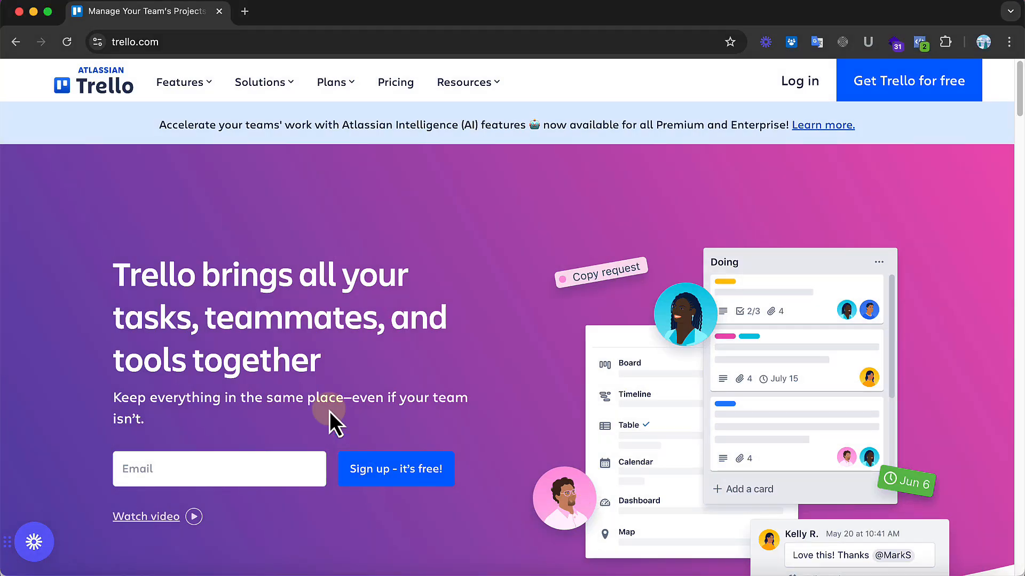
Step: Load trello.com and open its pricing page
left_click(189, 41)
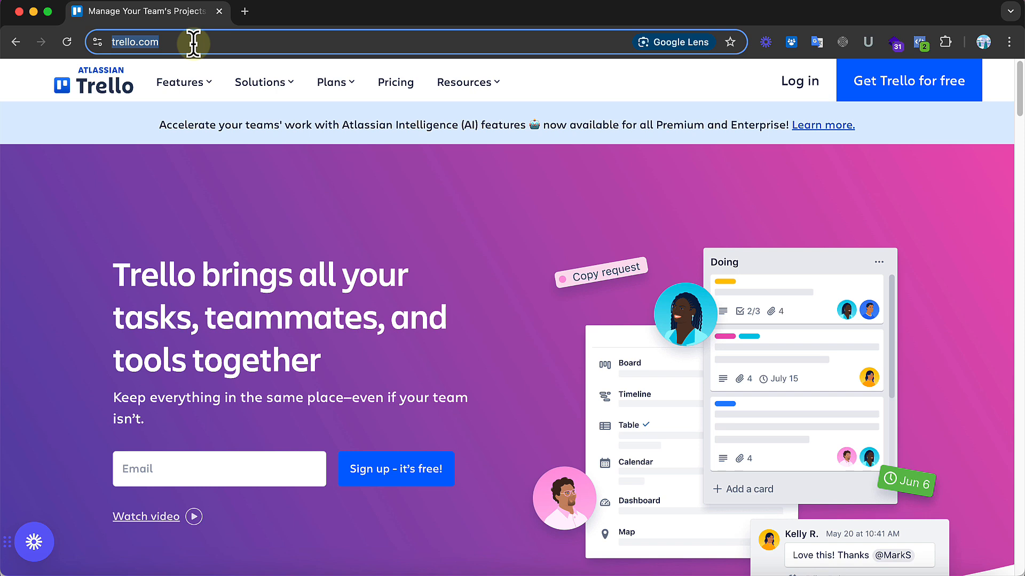
key("Return")
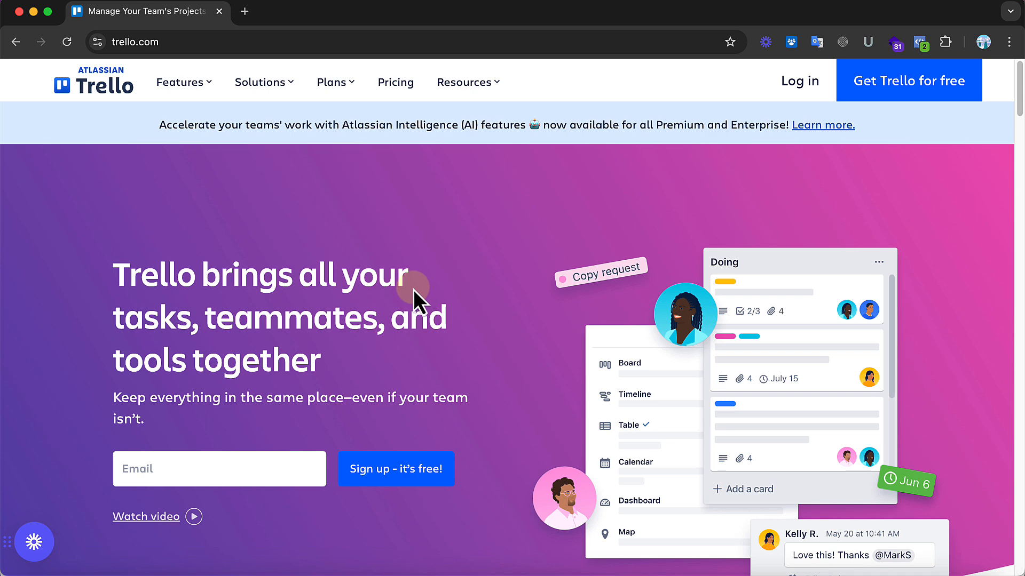
left_click(400, 89)
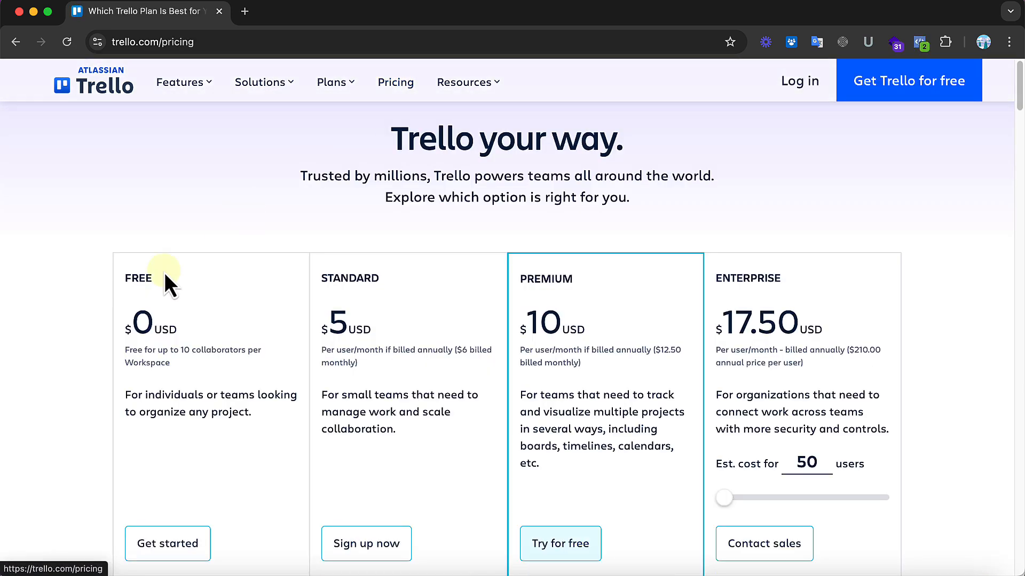
Step: Examine the Free plan's price, collaborator limit per Workspace and intended audience on the pricing page
scroll(511, 257, "down", 2)
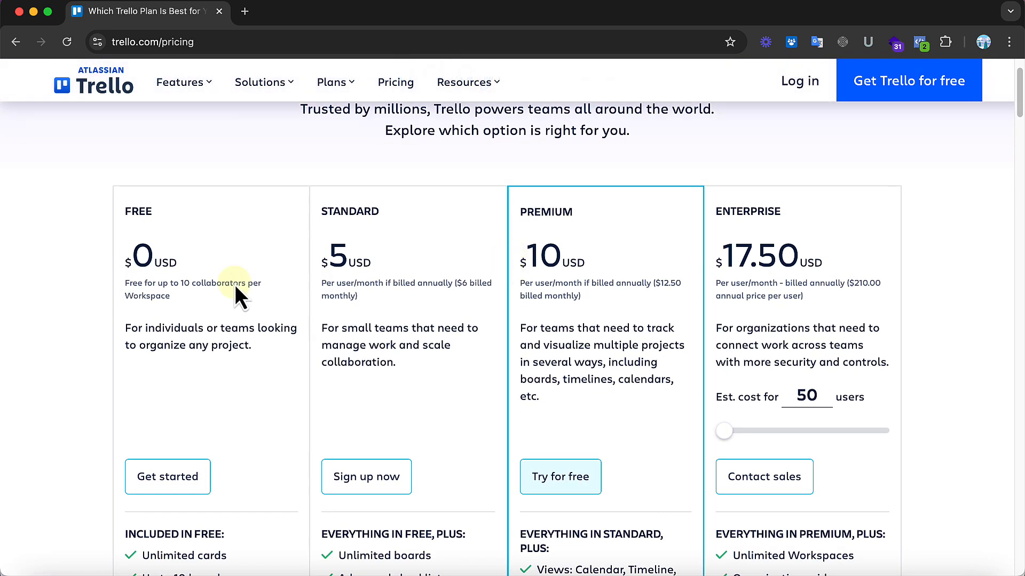
left_click_drag(155, 299, 123, 289)
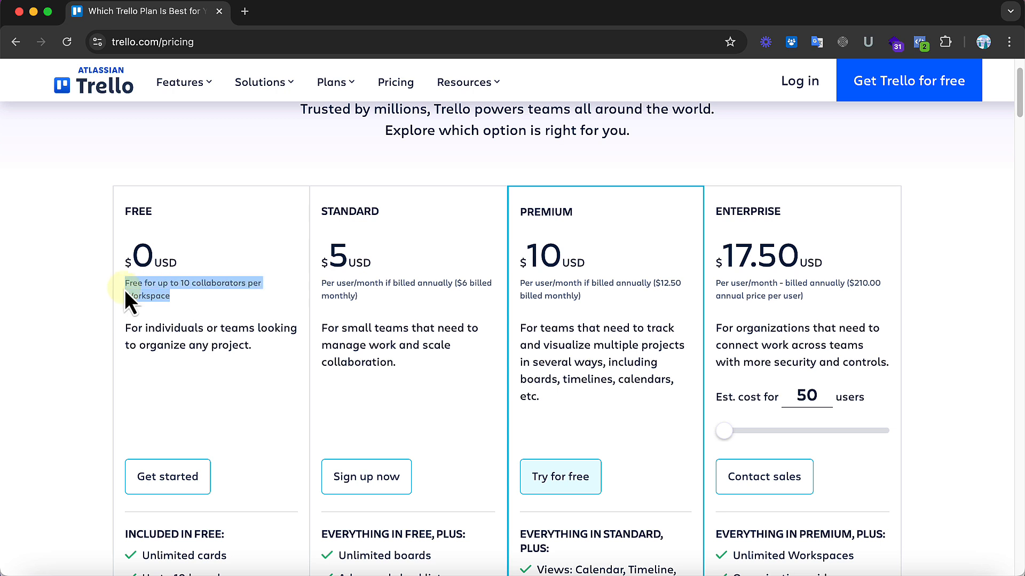
left_click(169, 305)
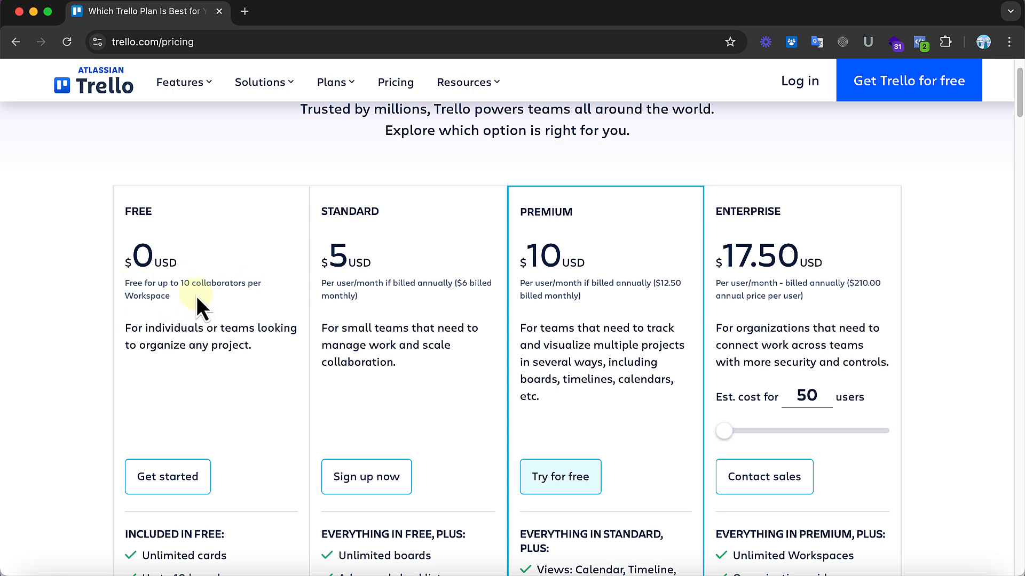
scroll(197, 296, "down", 10)
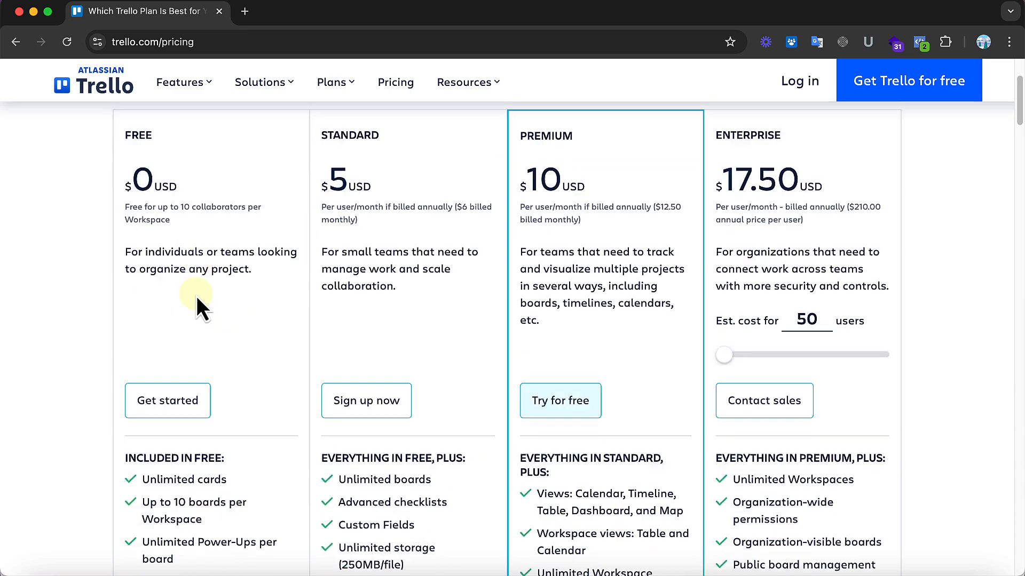
scroll(197, 296, "up", 12)
scroll(196, 296, "down", 2)
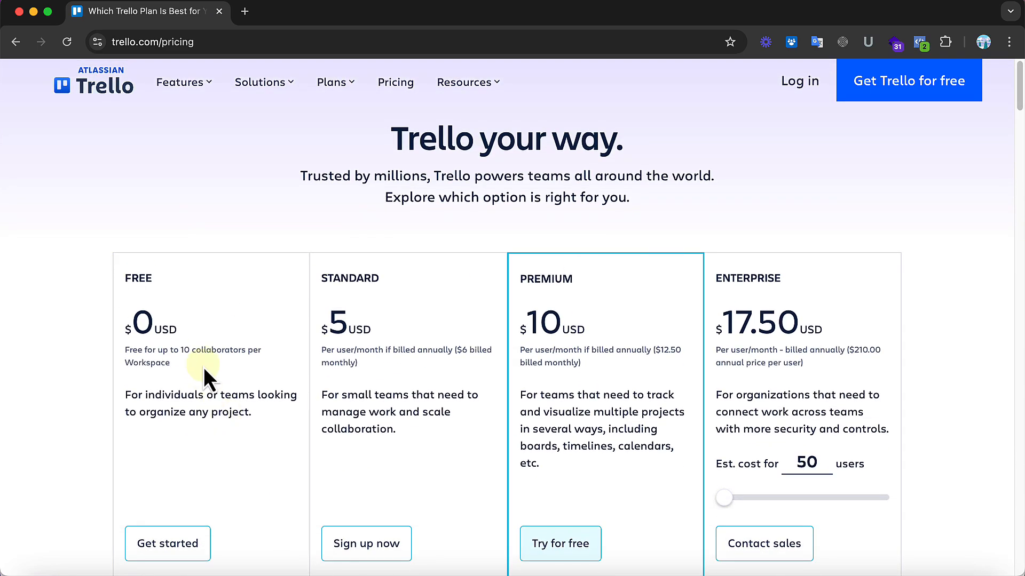
double_click(216, 350)
double_click(145, 363)
scroll(144, 359, "down", 3)
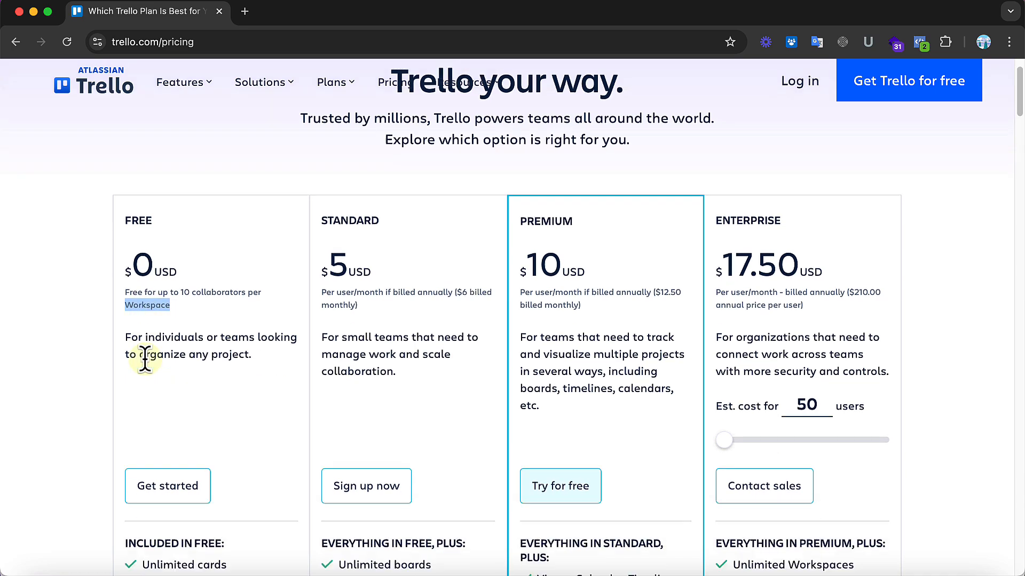
scroll(144, 360, "up", 3)
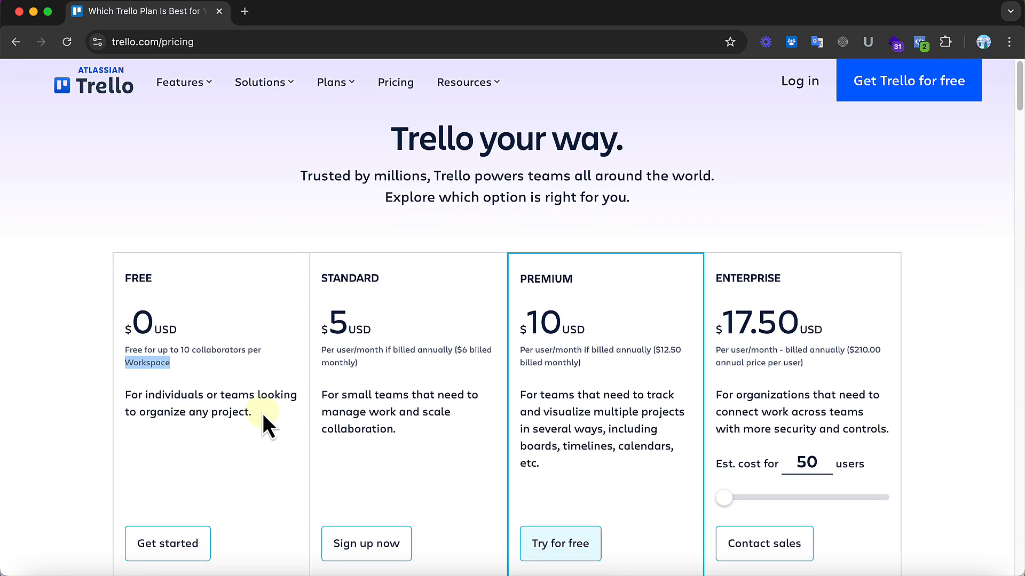
scroll(263, 414, "down", 1)
left_click(254, 385)
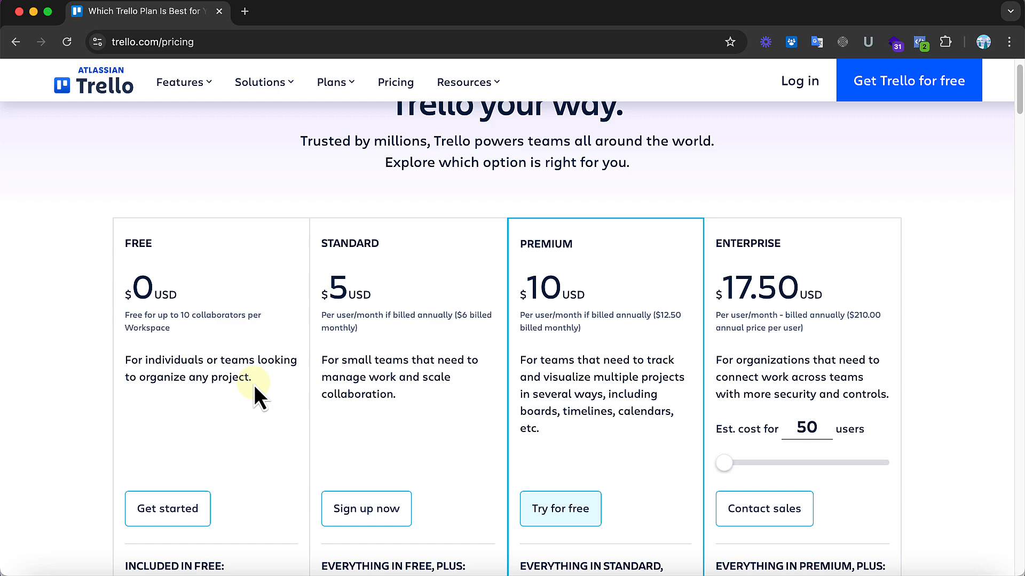
scroll(254, 385, "up", 1)
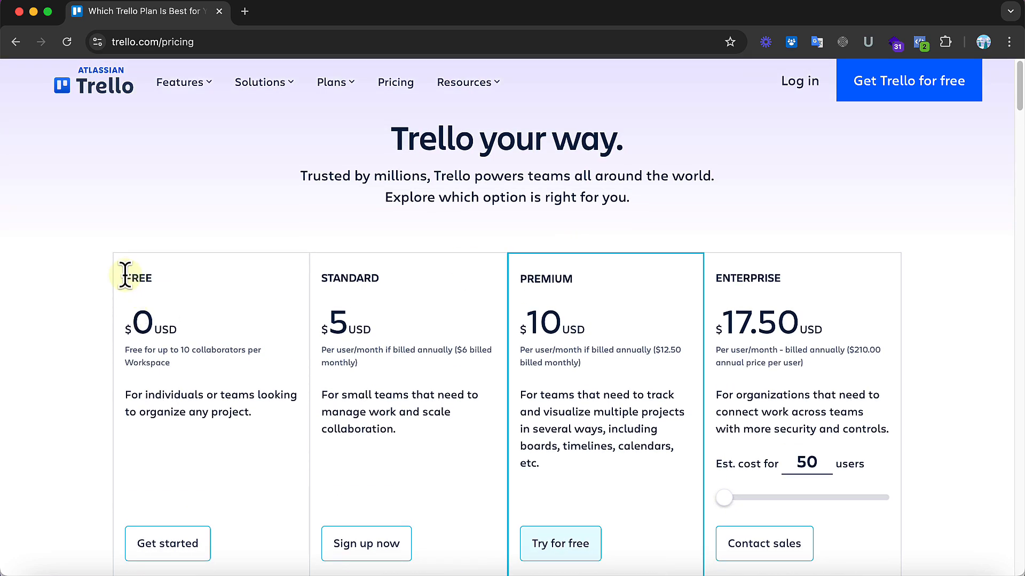
left_click_drag(126, 275, 242, 416)
left_click(238, 469)
Step: Review the features included in the Free plan against those of the Standard, Premium and Enterprise plans
scroll(238, 469, "down", 10)
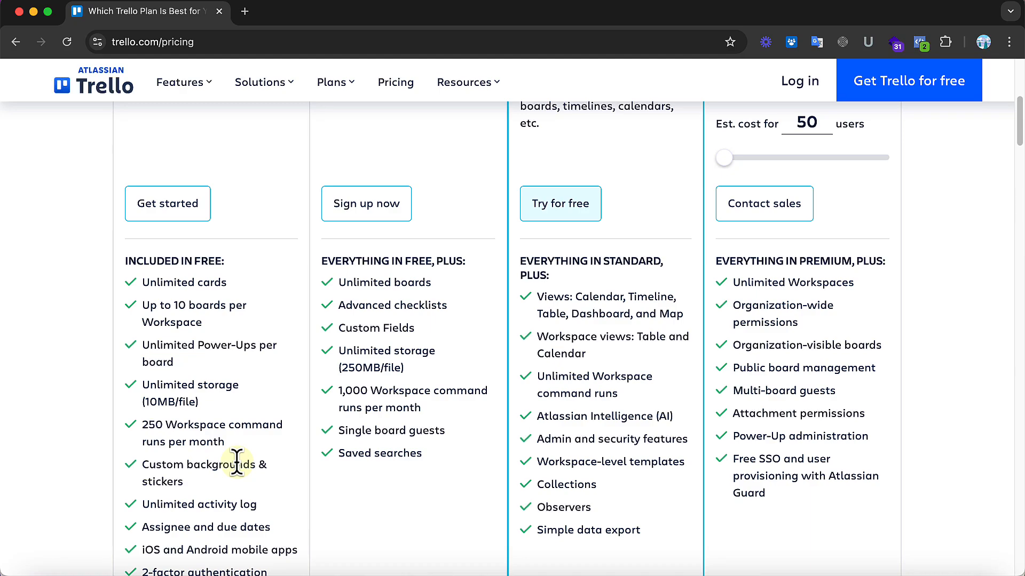
scroll(237, 462, "up", 10)
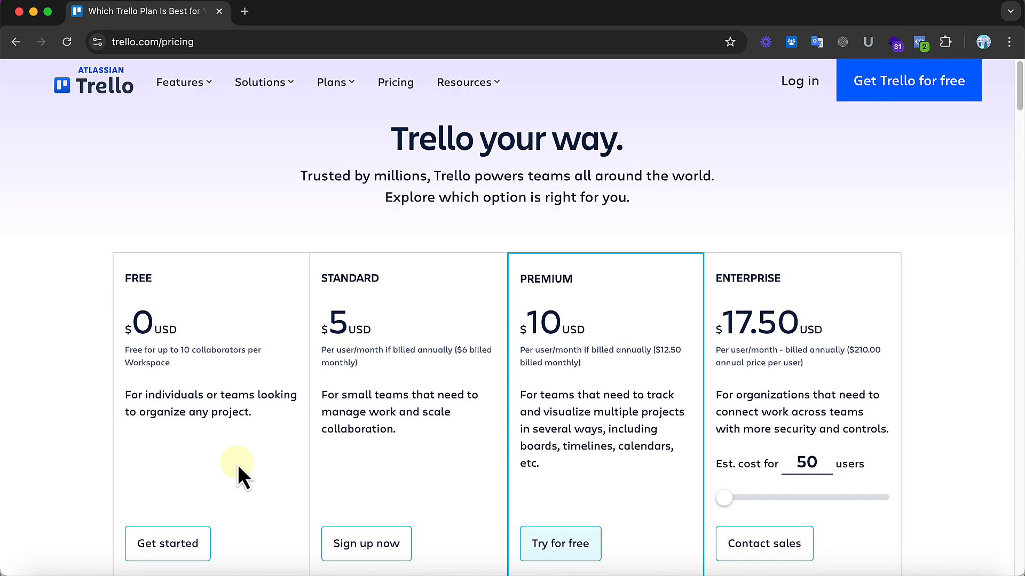
scroll(238, 473, "down", 10)
scroll(238, 472, "up", 10)
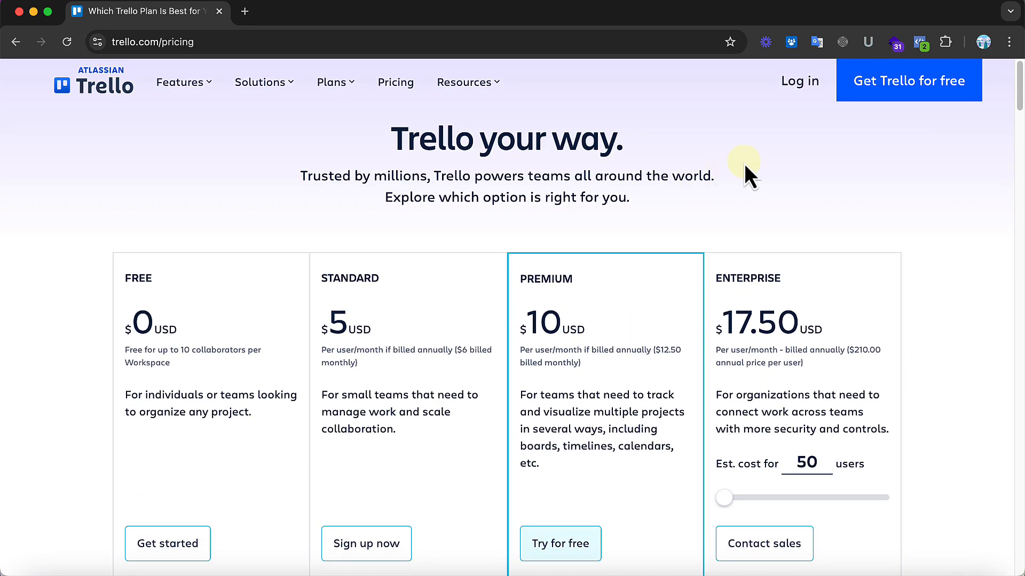
left_click_drag(627, 203, 391, 135)
left_click(535, 176)
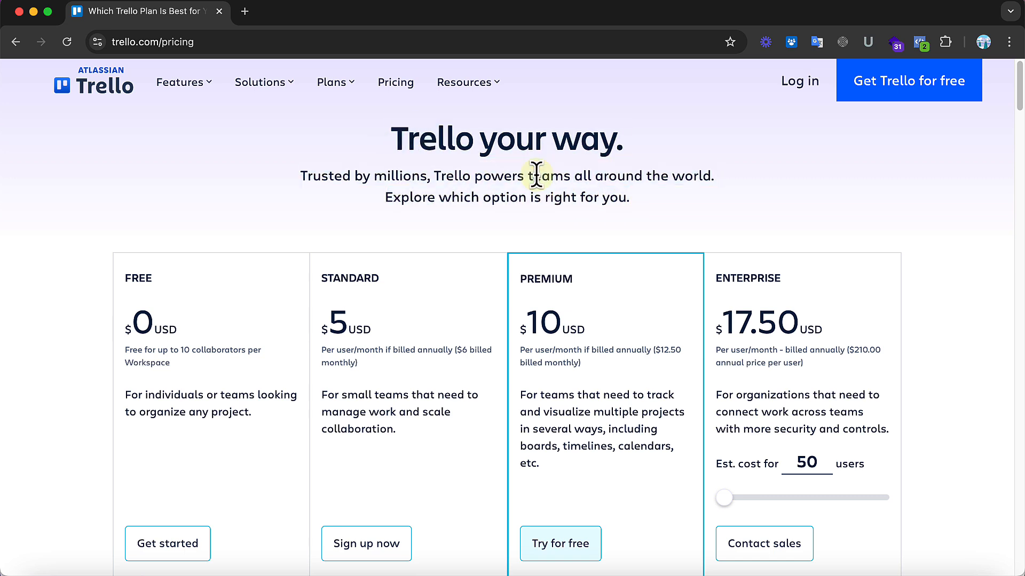
Step: Log in to Trello by continuing with a Google account
left_click(802, 94)
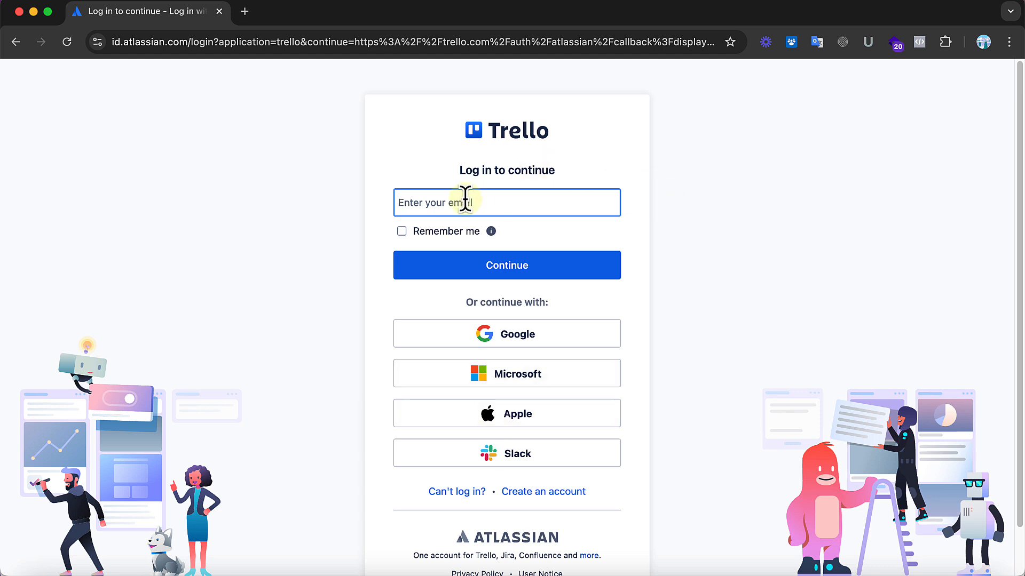
scroll(718, 427, "down", 2)
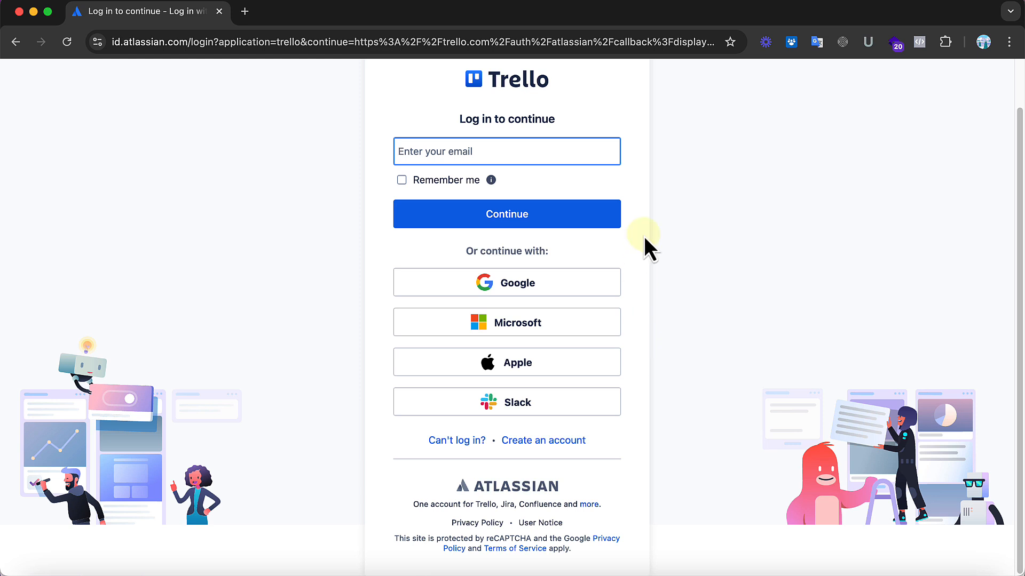
scroll(643, 236, "up", 2)
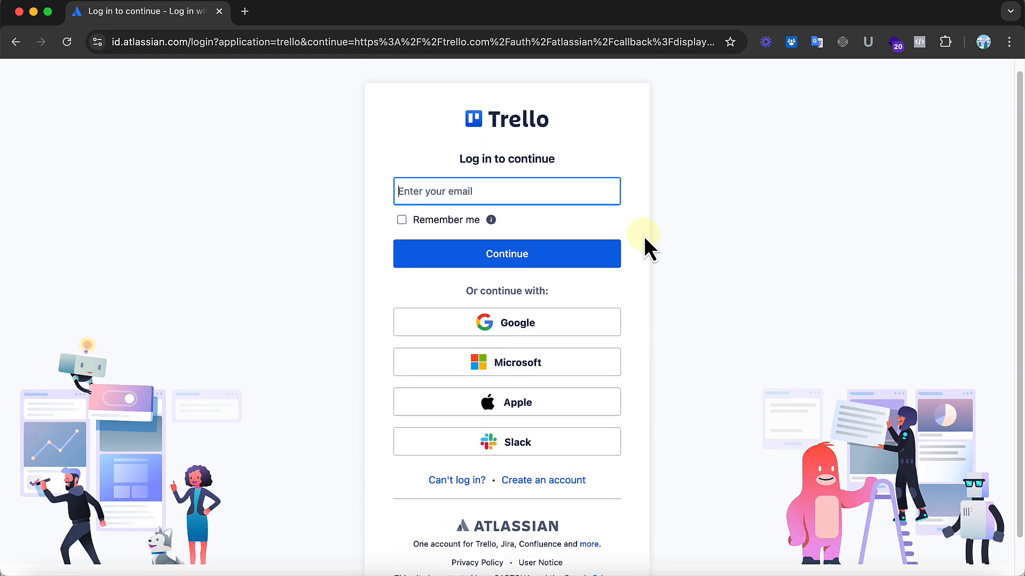
left_click(462, 293)
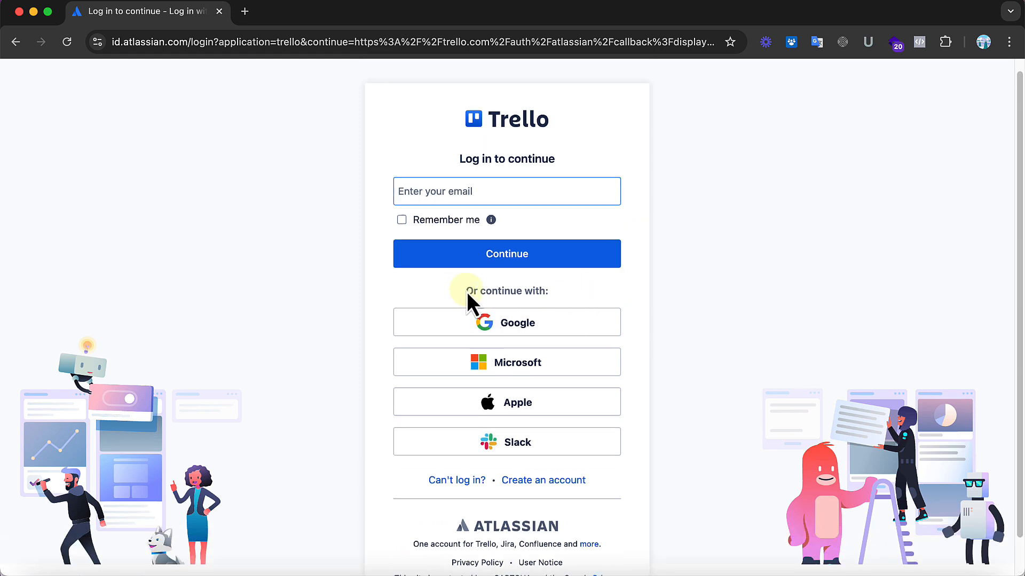
left_click(506, 327)
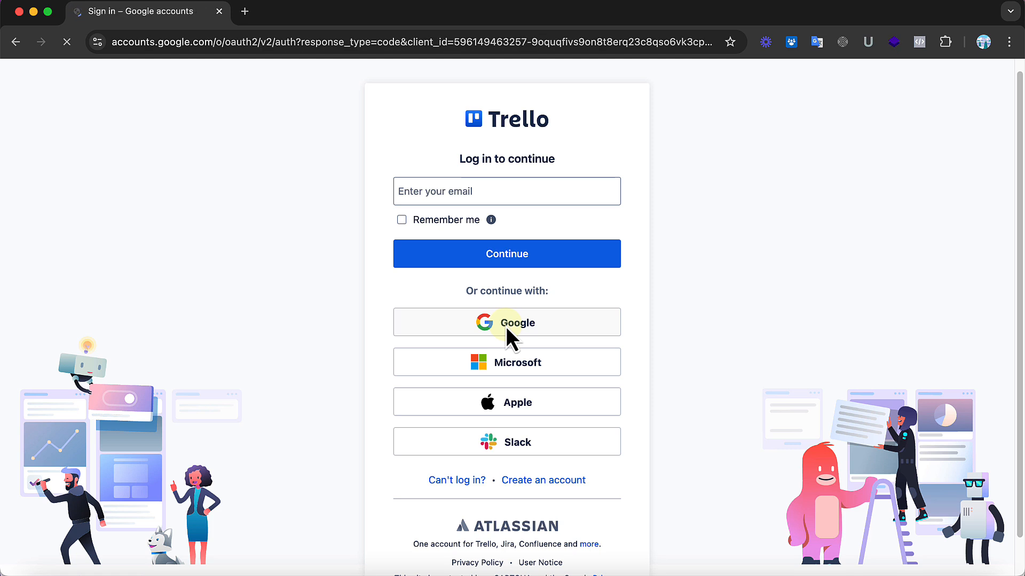
left_click(605, 261)
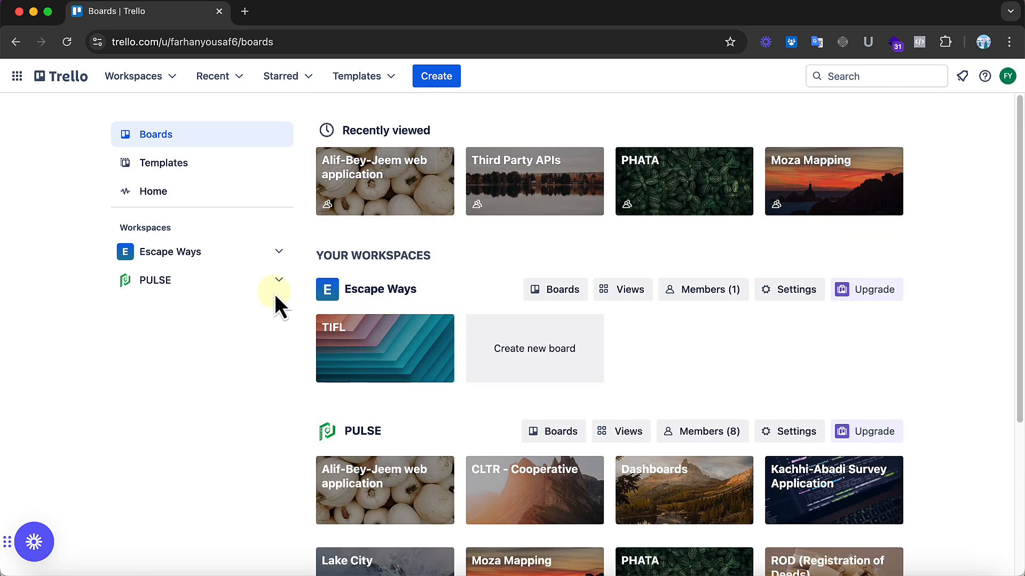
Step: Look over the recently viewed boards and the boards in the Escape Ways and PULSE workspaces
scroll(697, 358, "down", 4)
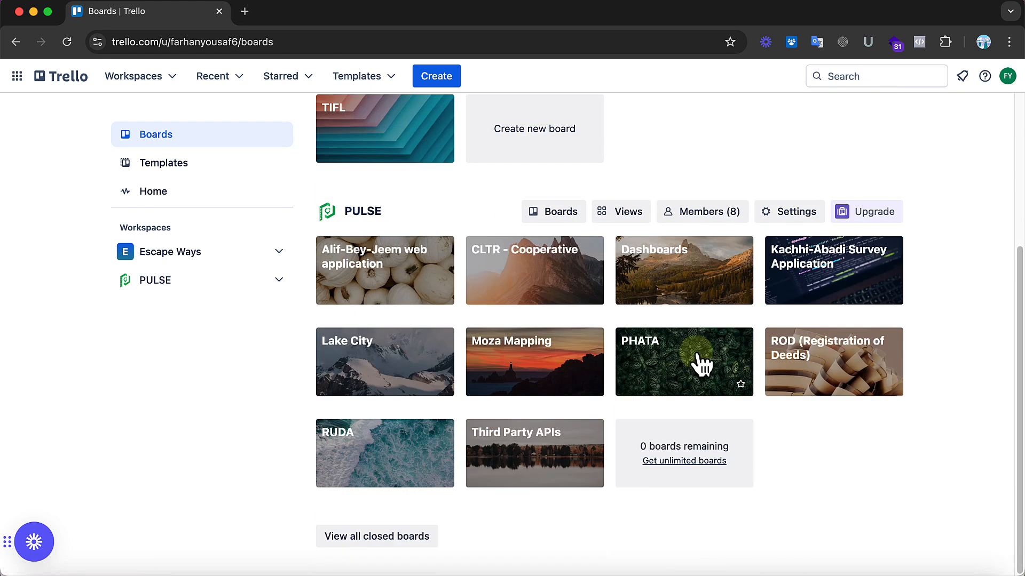
scroll(697, 359, "up", 4)
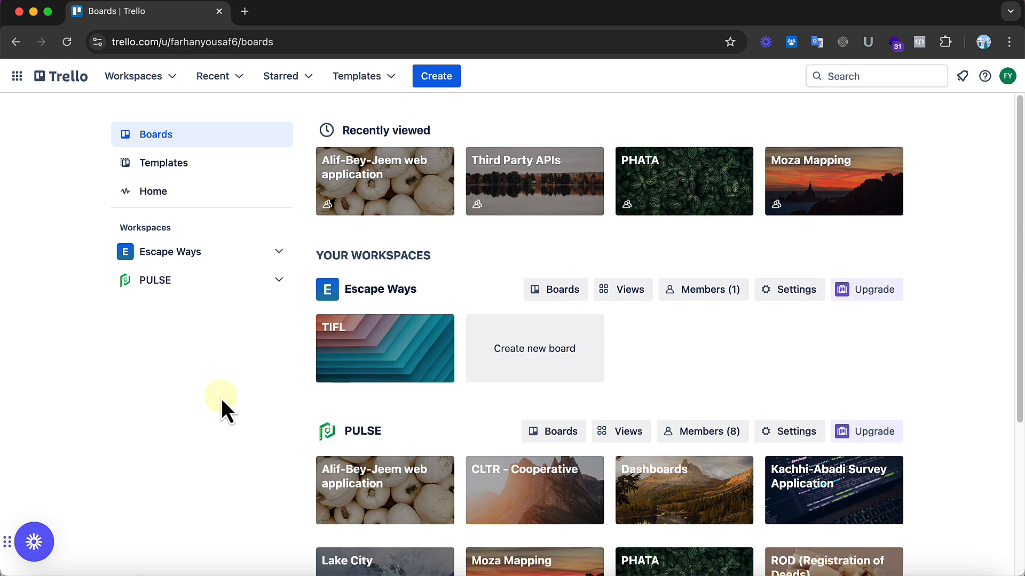
scroll(221, 398, "down", 4)
scroll(221, 398, "up", 4)
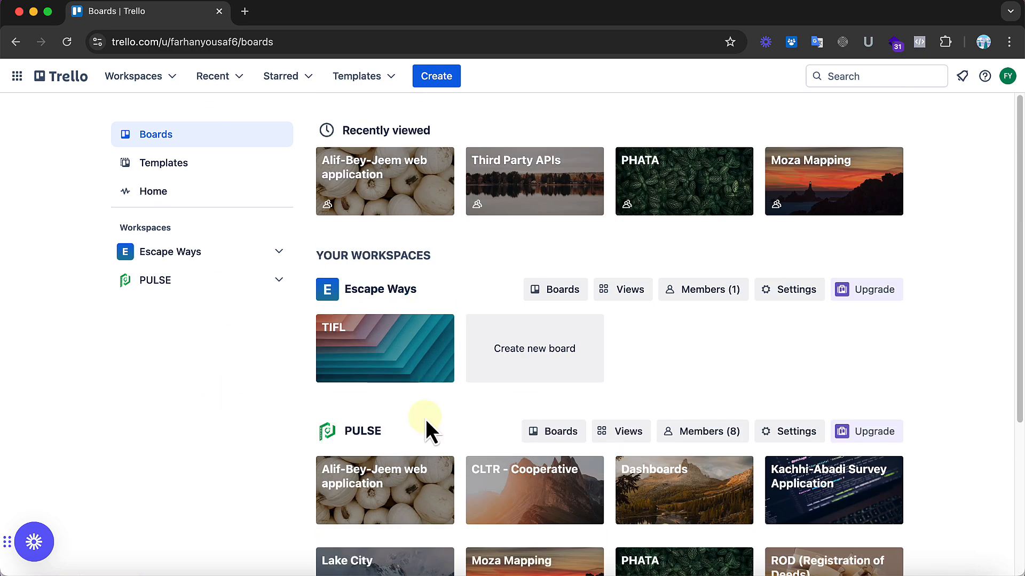
scroll(425, 418, "down", 4)
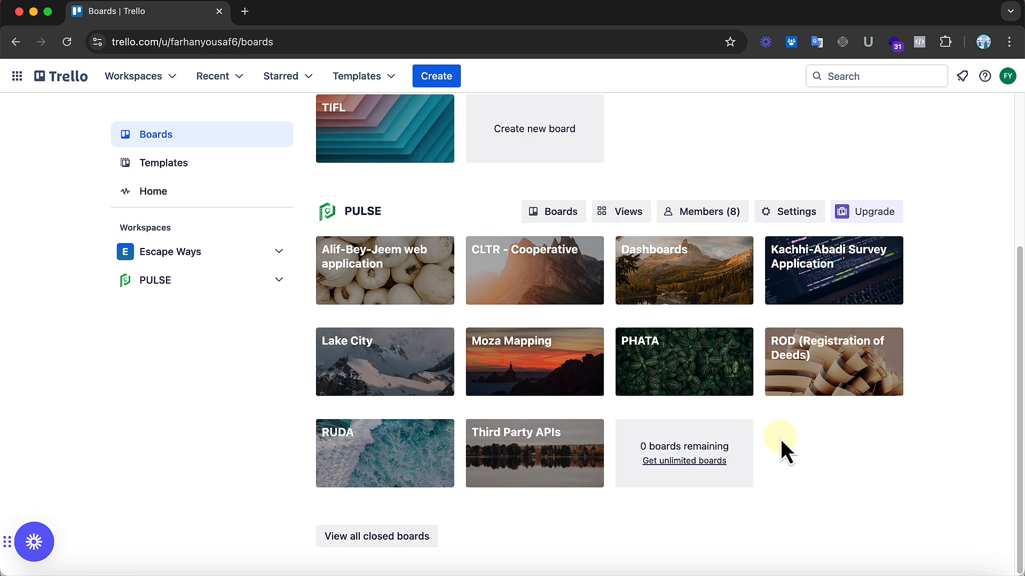
scroll(782, 444, "up", 4)
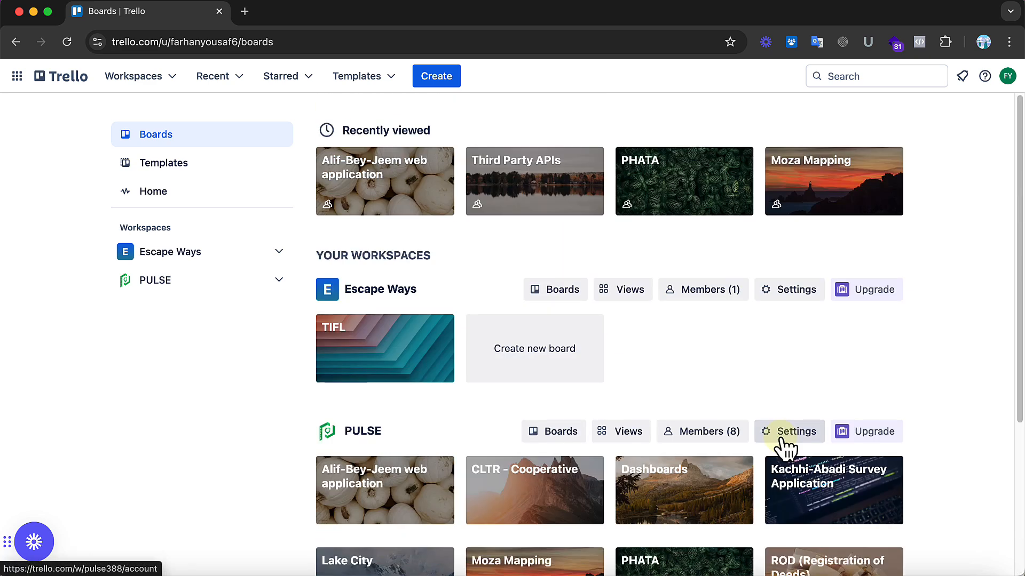
scroll(784, 447, "down", 4)
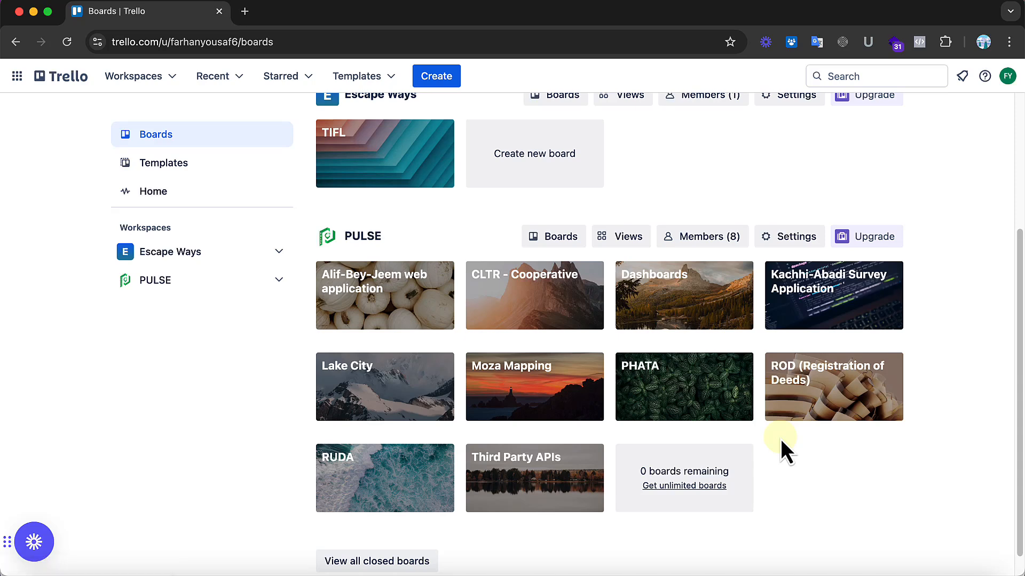
scroll(781, 441, "up", 4)
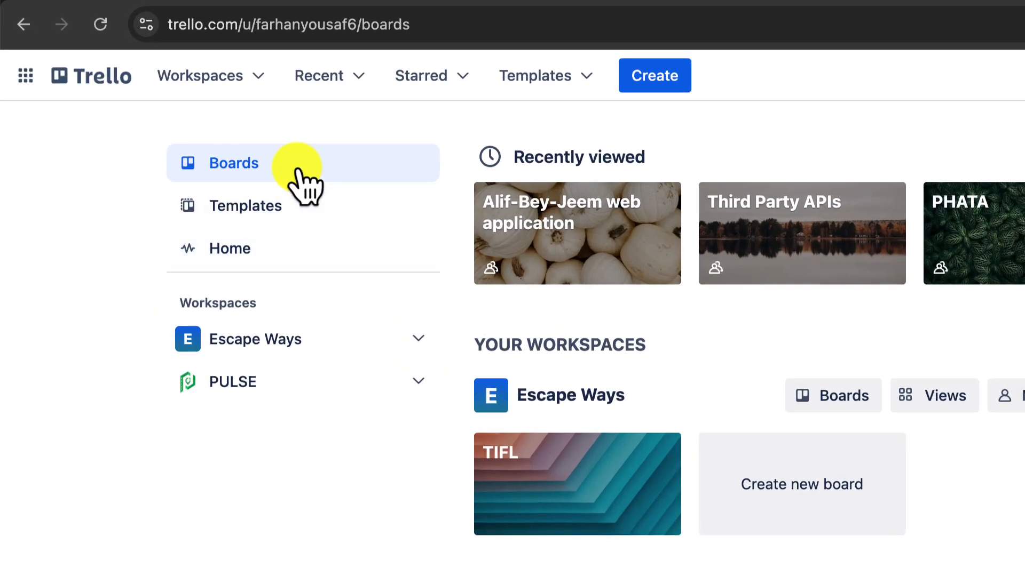
Step: View the Templates and Home pages, returning to the Boards overview
left_click(248, 208)
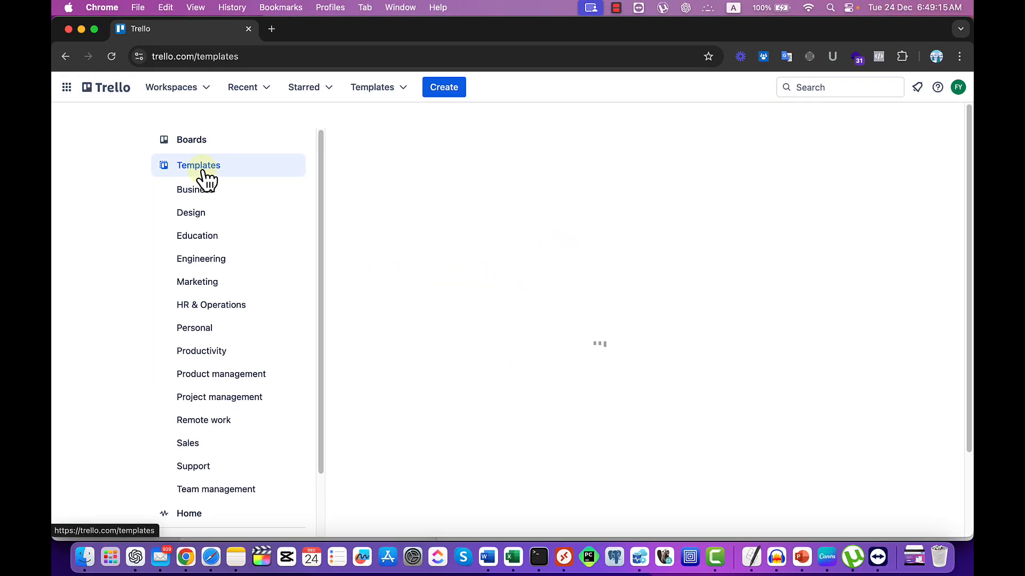
left_click(190, 140)
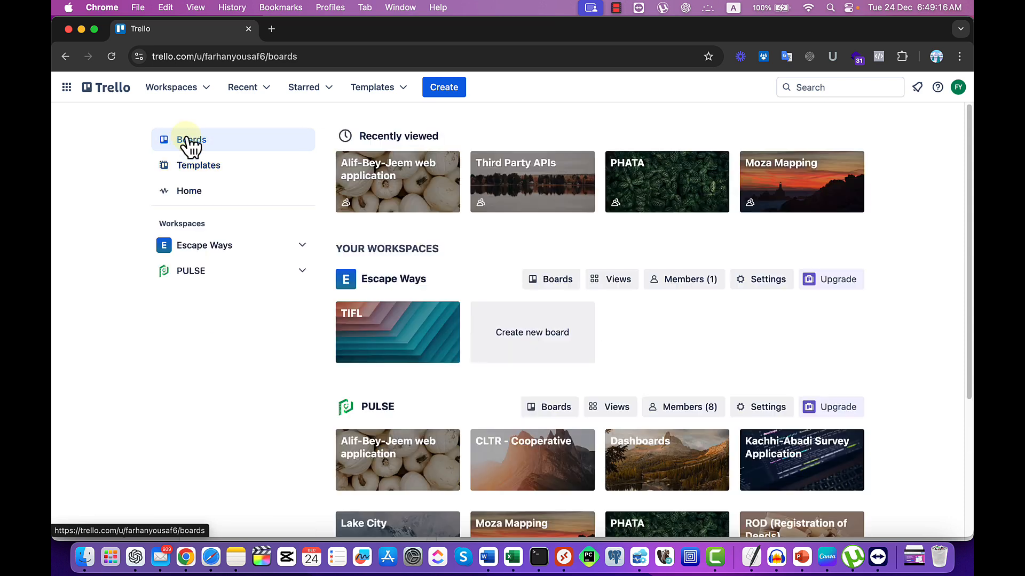
left_click(198, 195)
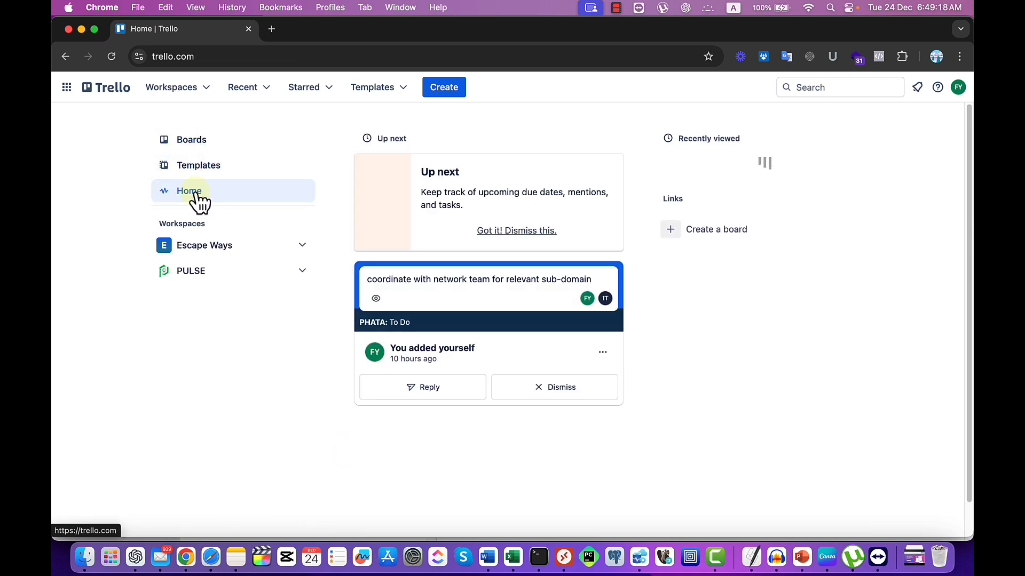
left_click(206, 155)
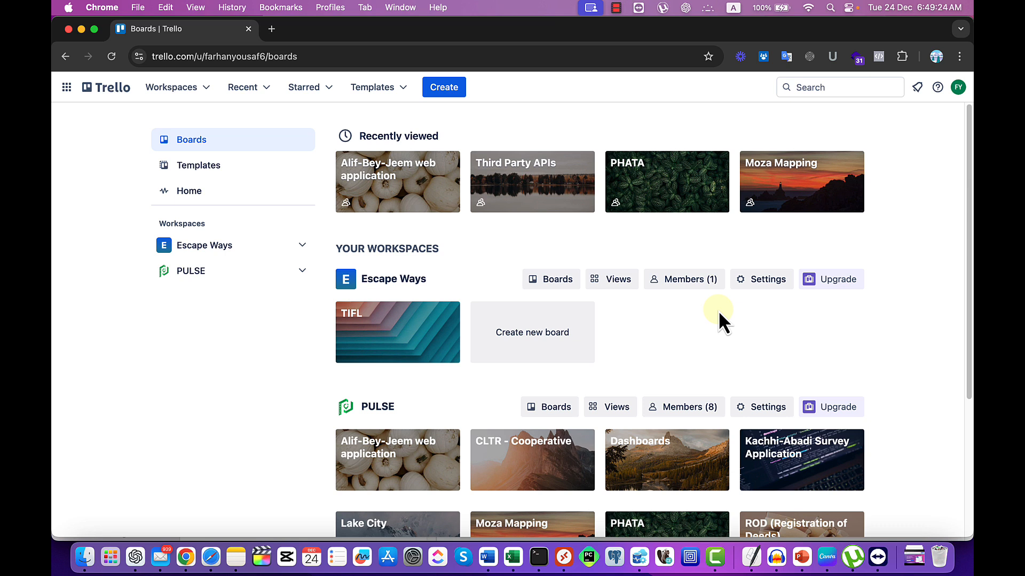
Step: Browse the featured categories and notable templates in the template gallery, and open the Education category
left_click(222, 170)
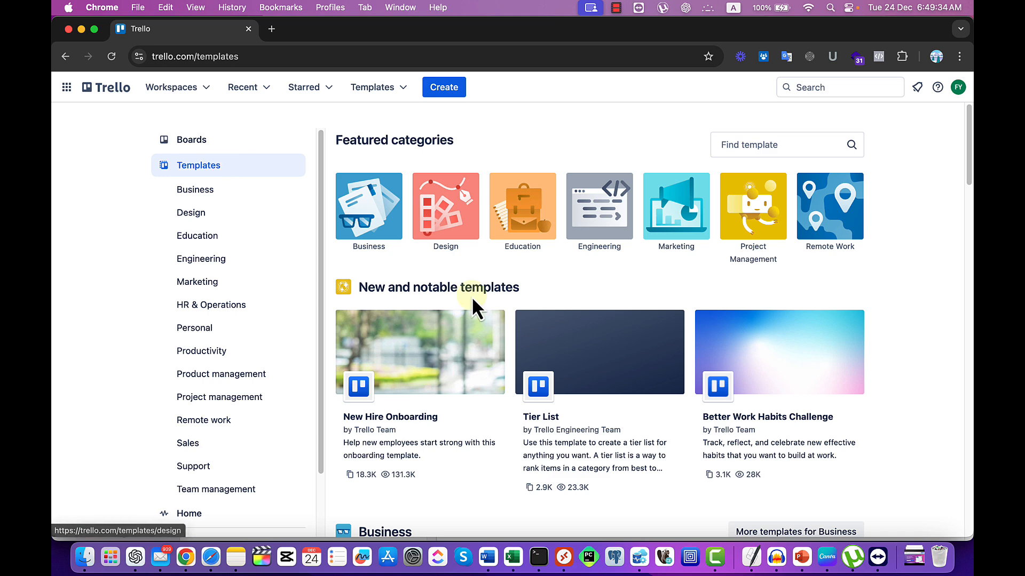
scroll(472, 296, "down", 3)
scroll(472, 296, "down", 2)
scroll(471, 296, "up", 5)
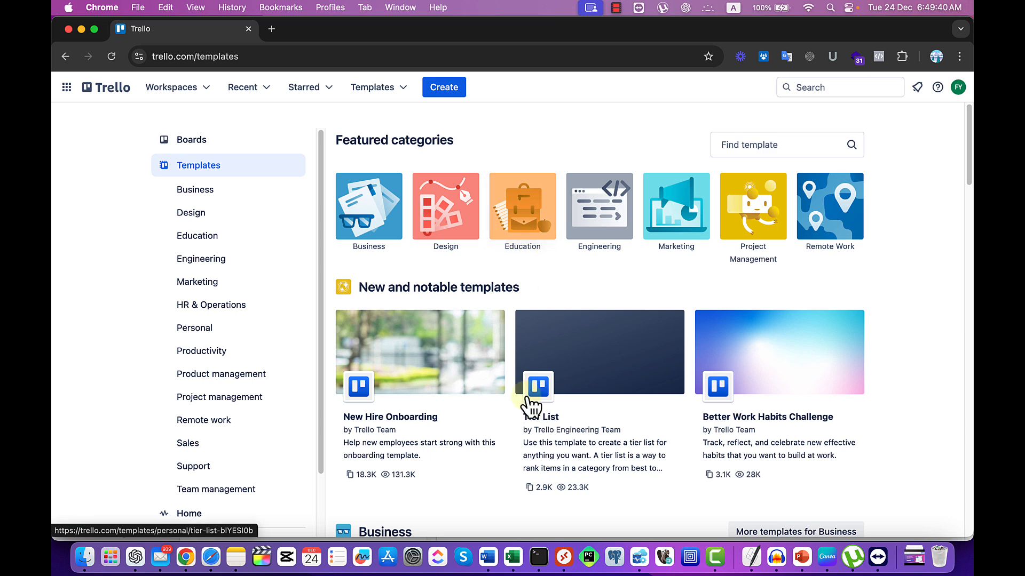
scroll(528, 403, "down", 6)
scroll(526, 396, "up", 7)
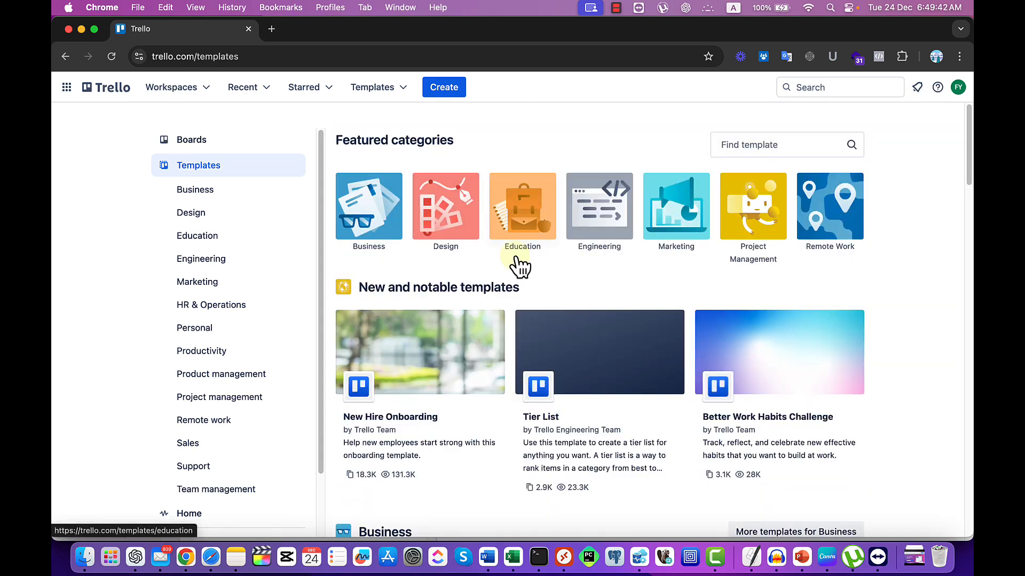
left_click(531, 223)
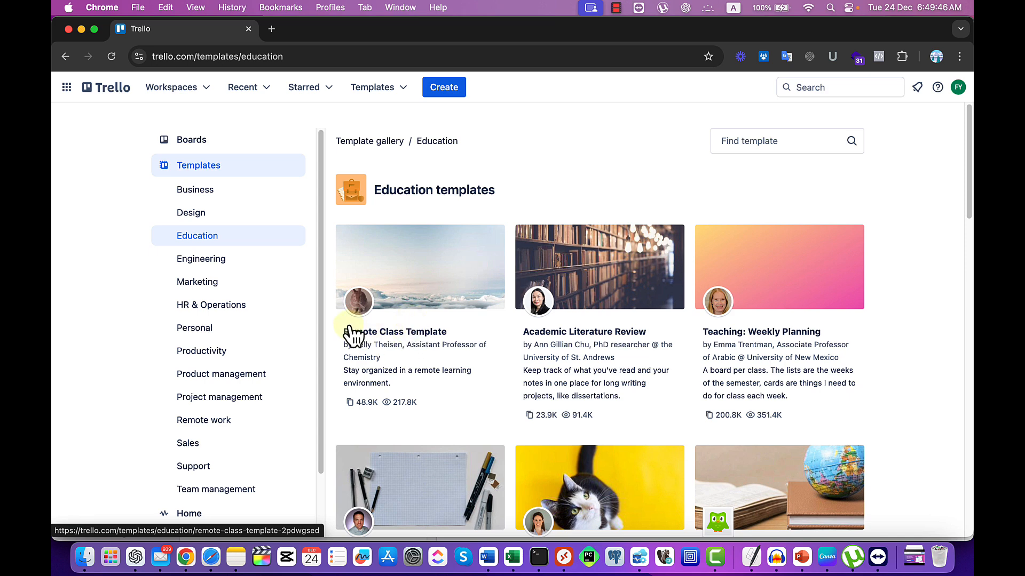
Step: Open the Remote Class Template, view its options for creating a board from it, and return to the Boards overview
left_click(437, 278)
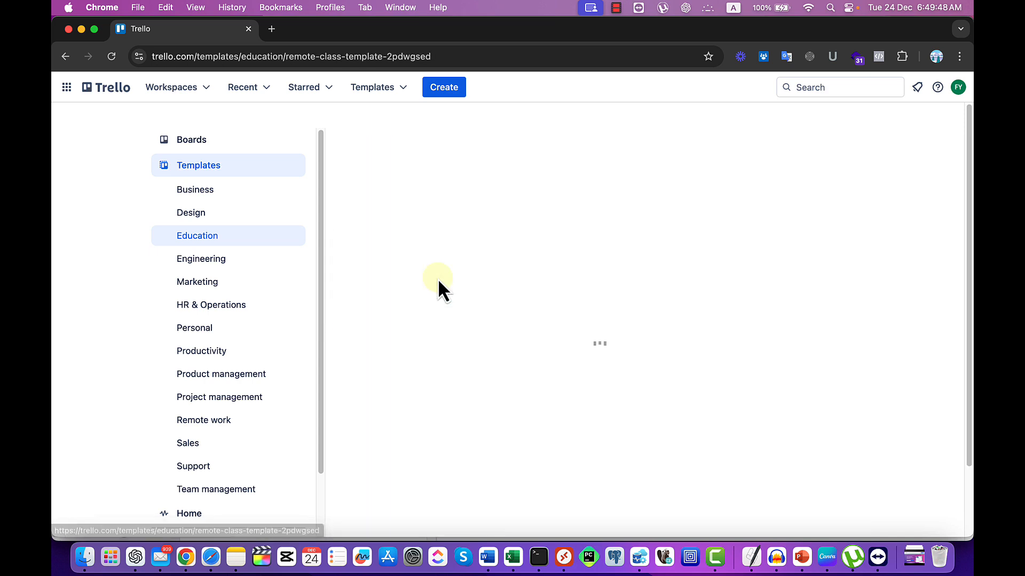
left_click(825, 191)
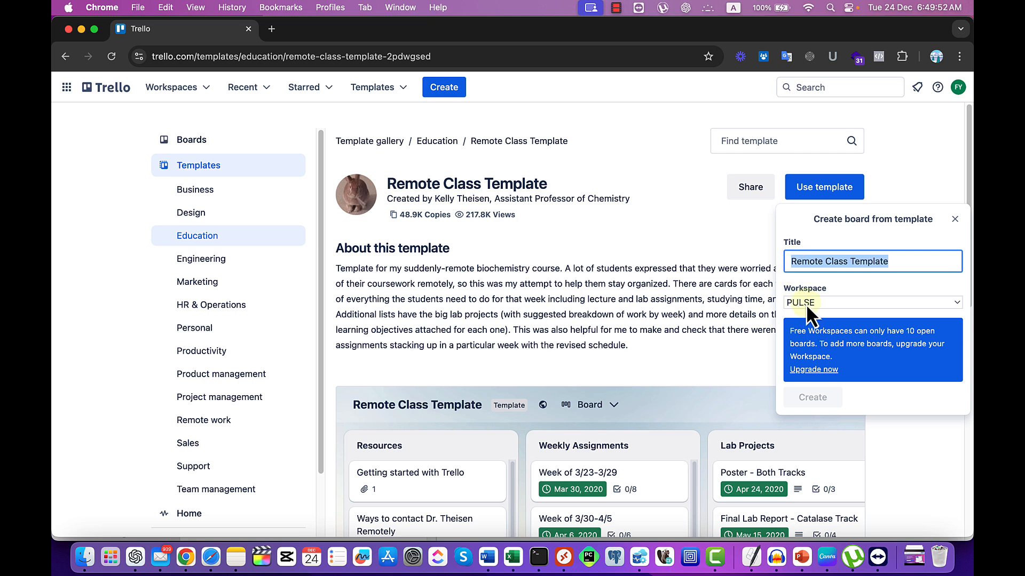
left_click(685, 311)
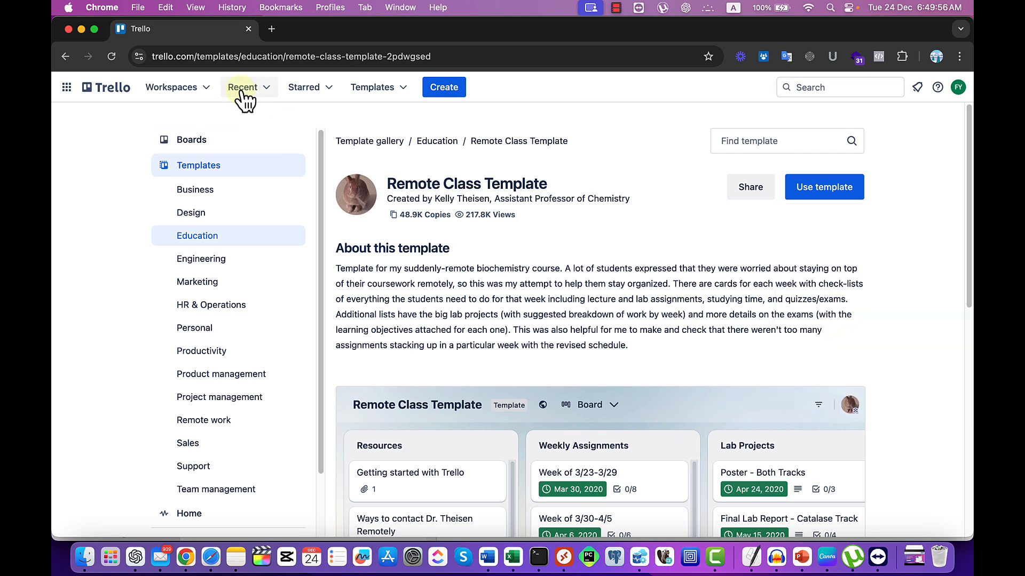
left_click(201, 143)
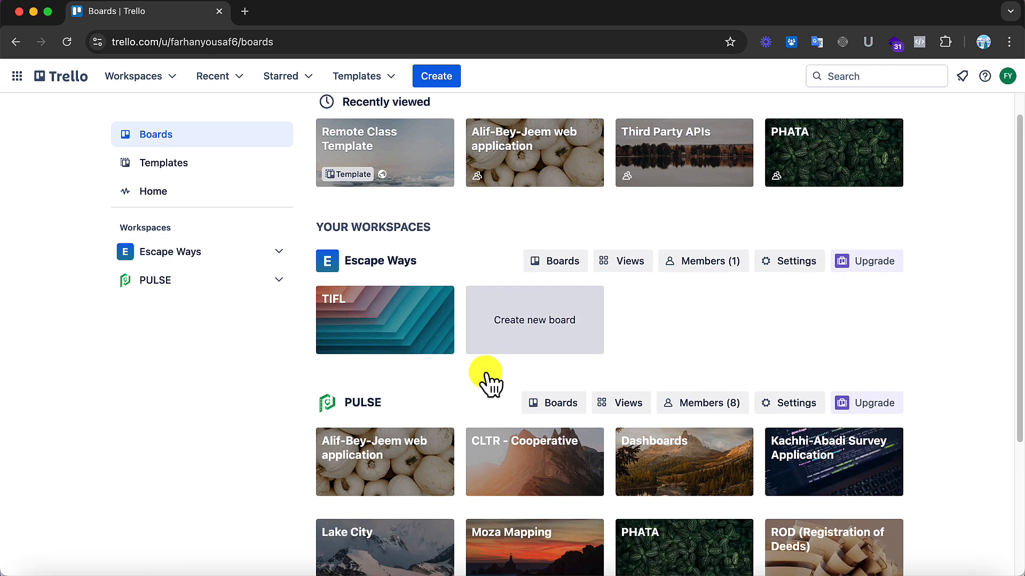
Step: Review the workspace boards and the Escape Ways members, guests and join requests, returning to the Boards overview
scroll(488, 380, "down", 4)
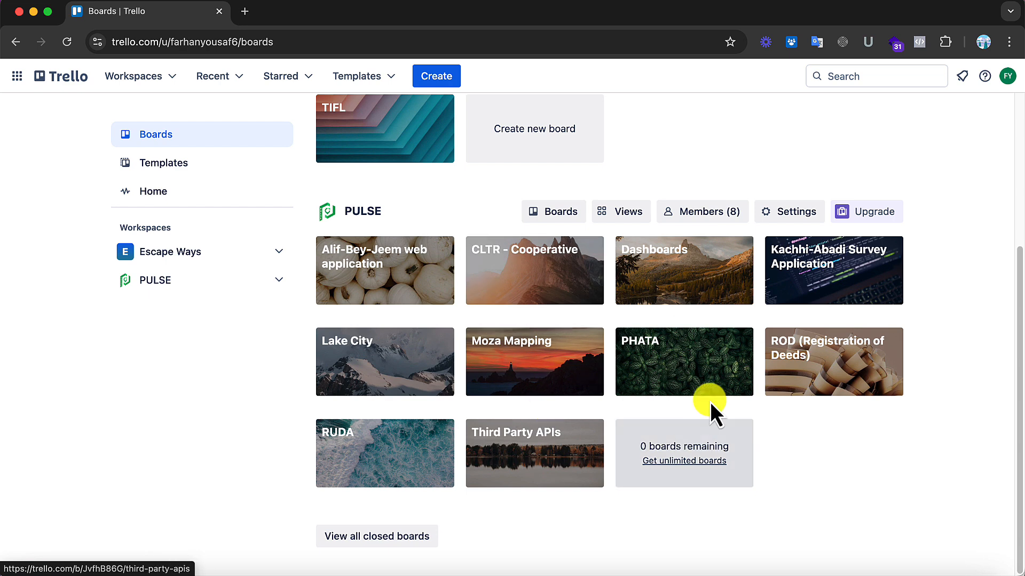
scroll(526, 438, "up", 4)
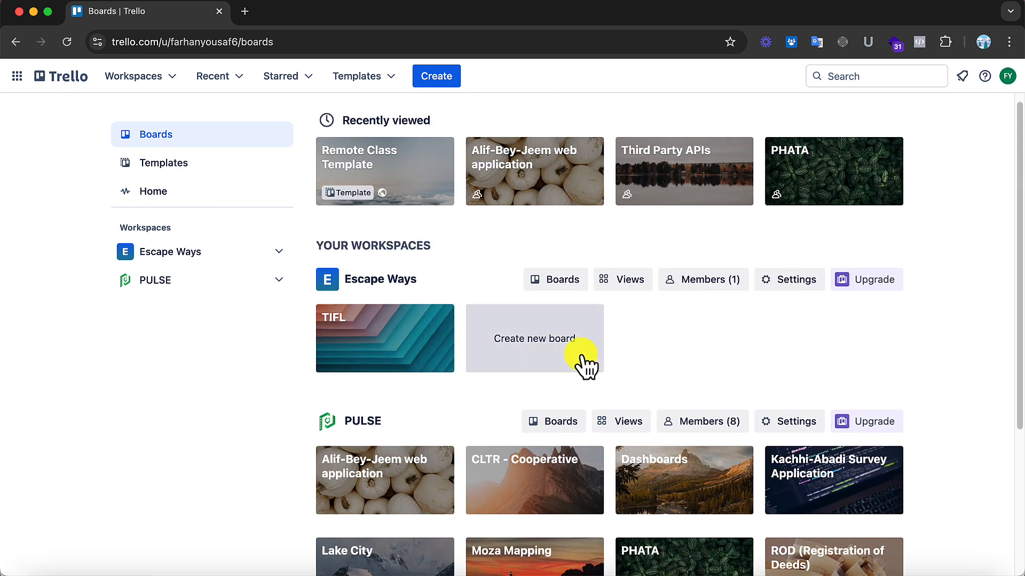
left_click(725, 283)
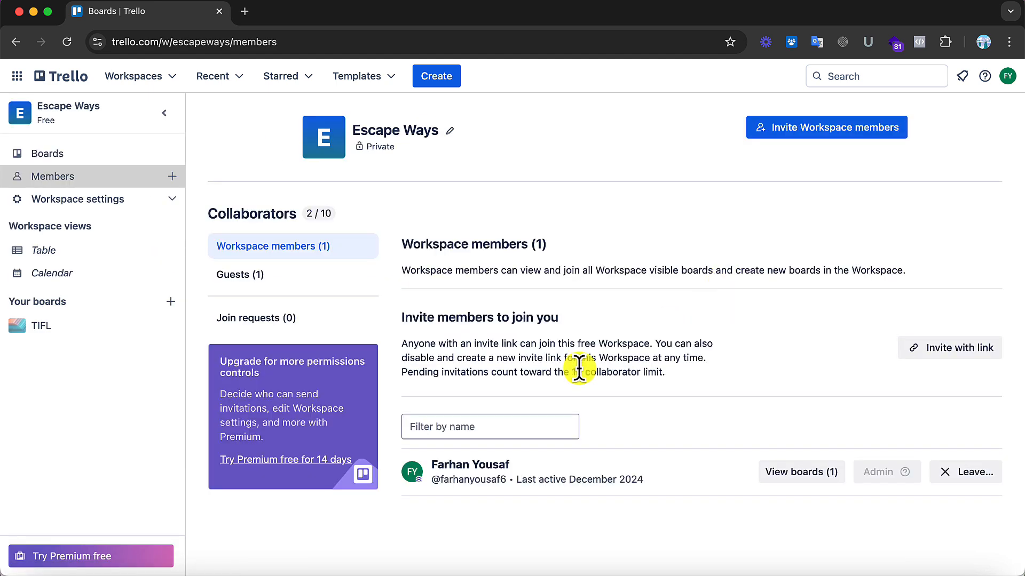
left_click(242, 281)
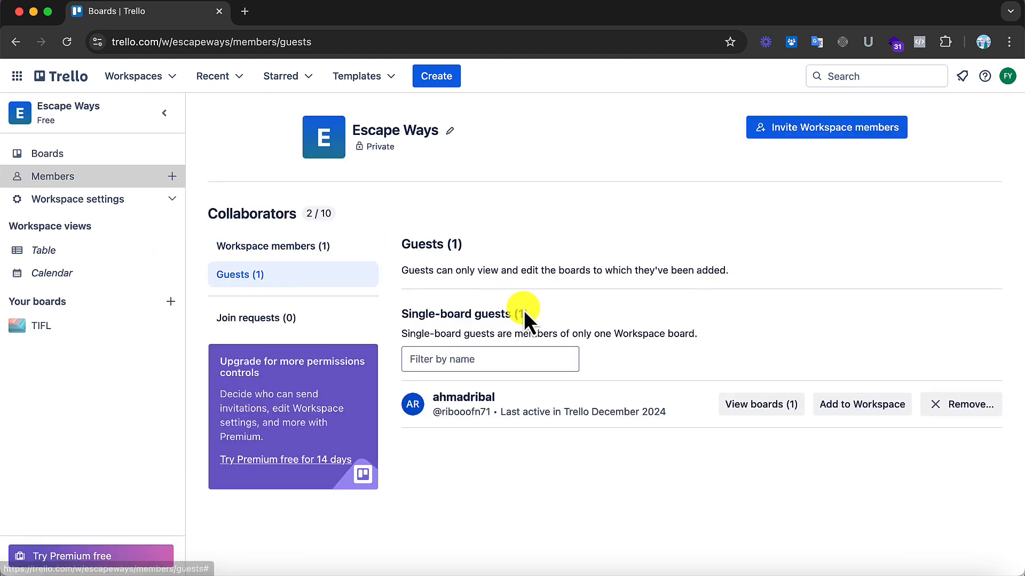
left_click(272, 319)
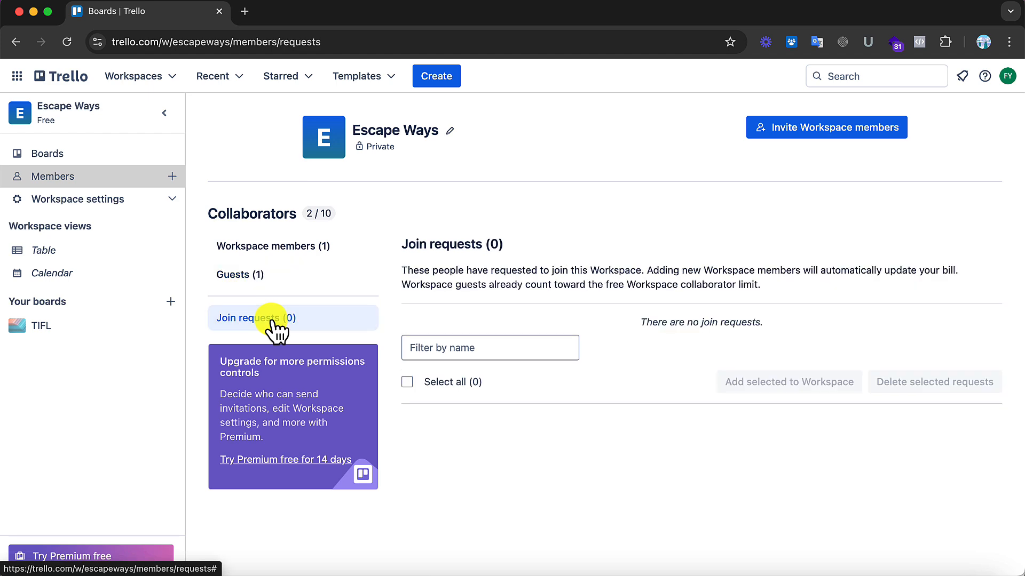
left_click(262, 247)
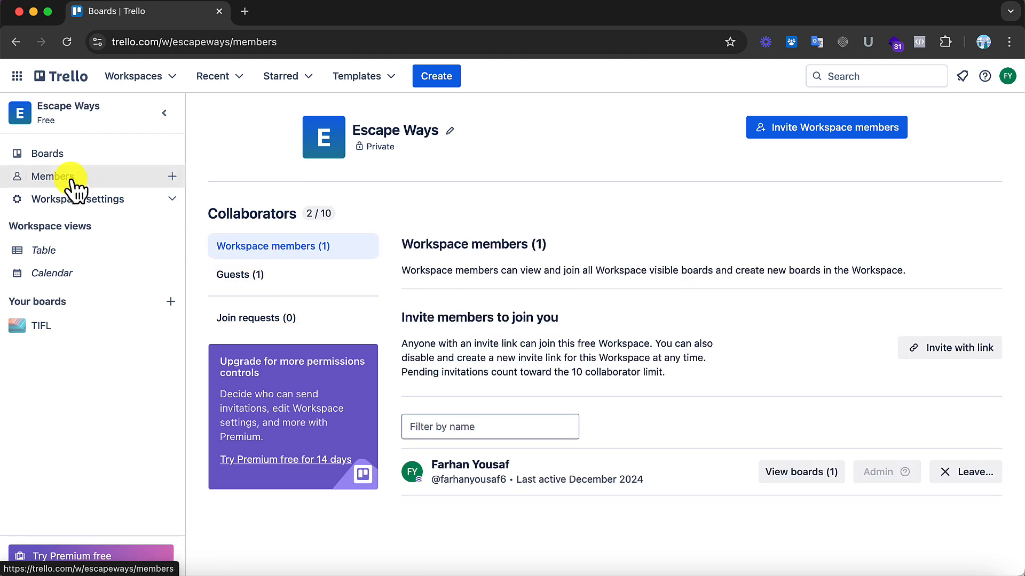
left_click(52, 155)
left_click(63, 76)
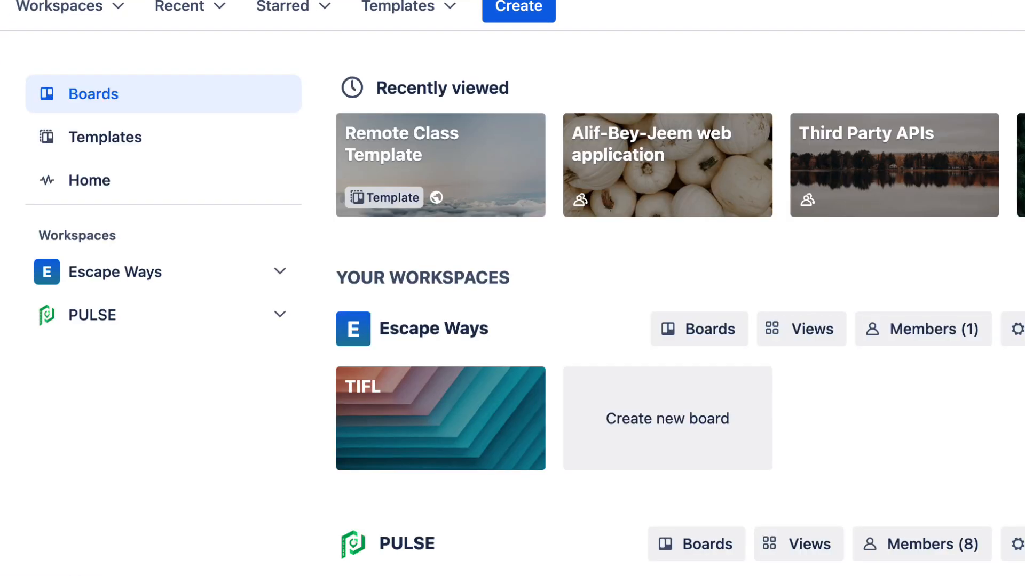
Step: Look over the quick-access lists of workspaces, recent boards, starred boards and top templates
left_click(122, 12)
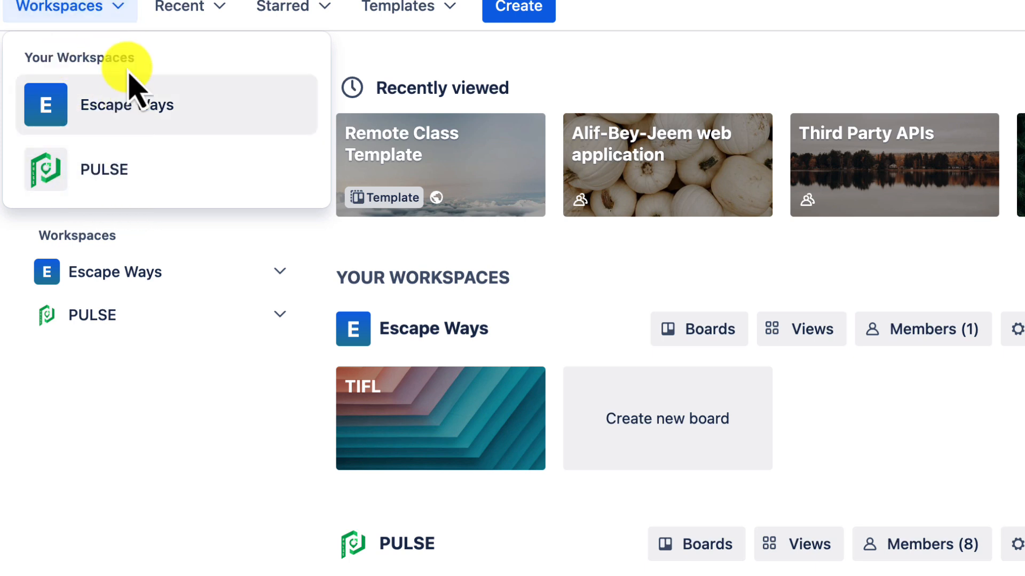
left_click(201, 6)
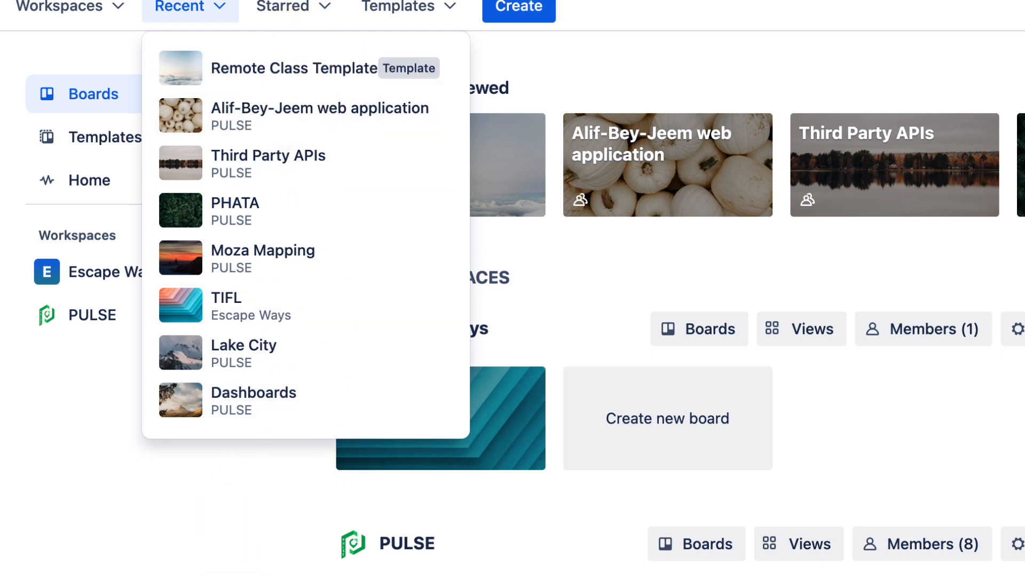
left_click(270, 492)
left_click(318, 9)
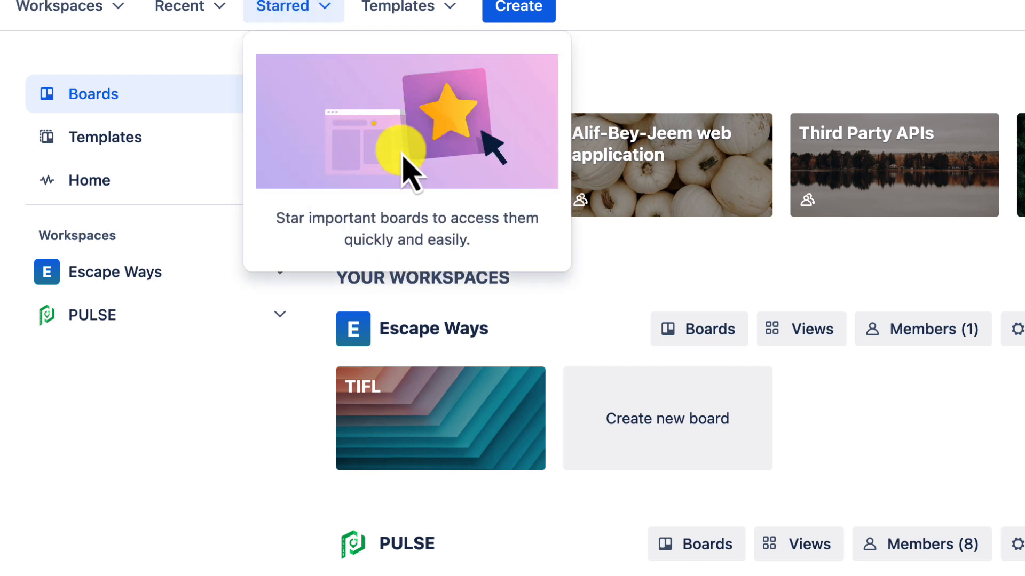
left_click(419, 13)
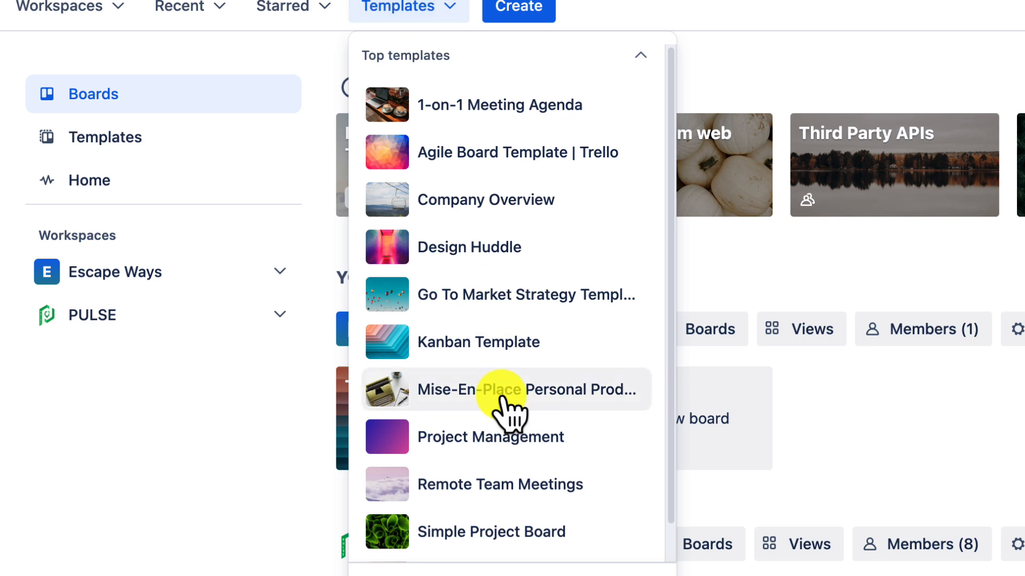
scroll(505, 408, "down", 1)
scroll(504, 408, "up", 1)
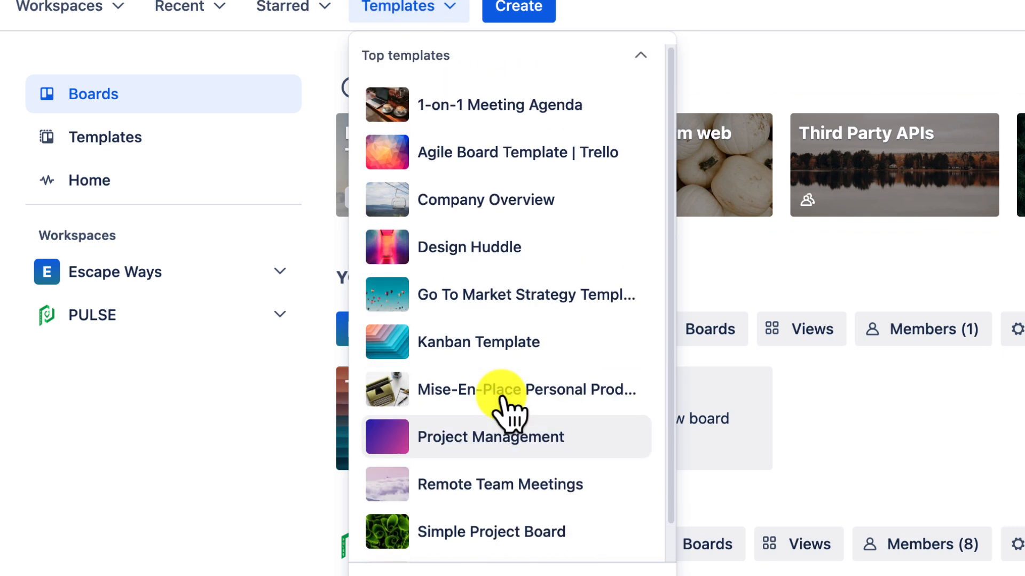
left_click(165, 435)
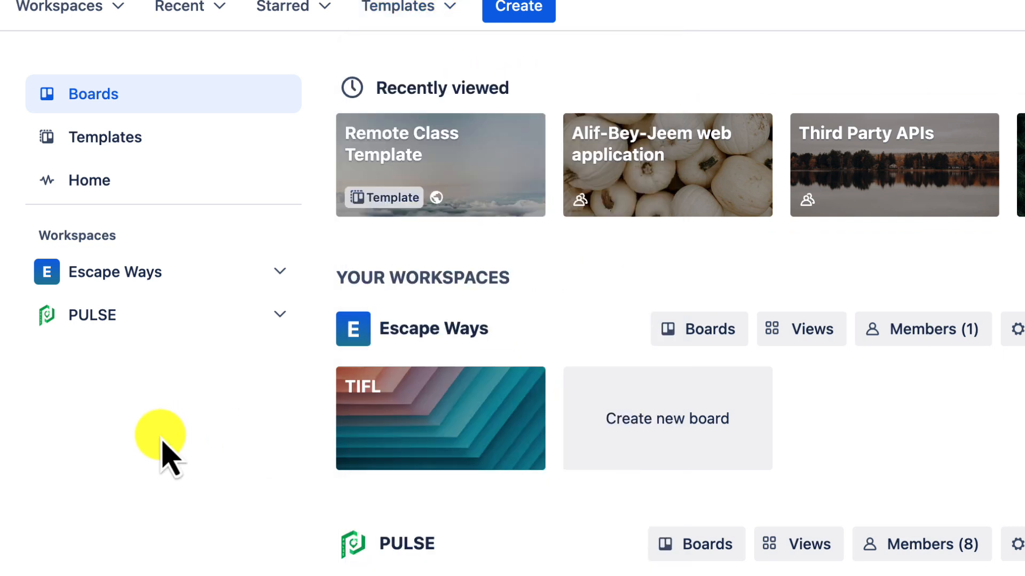
Step: Start creating a new board with the title "Trello in 10 Minutes"
left_click(511, 12)
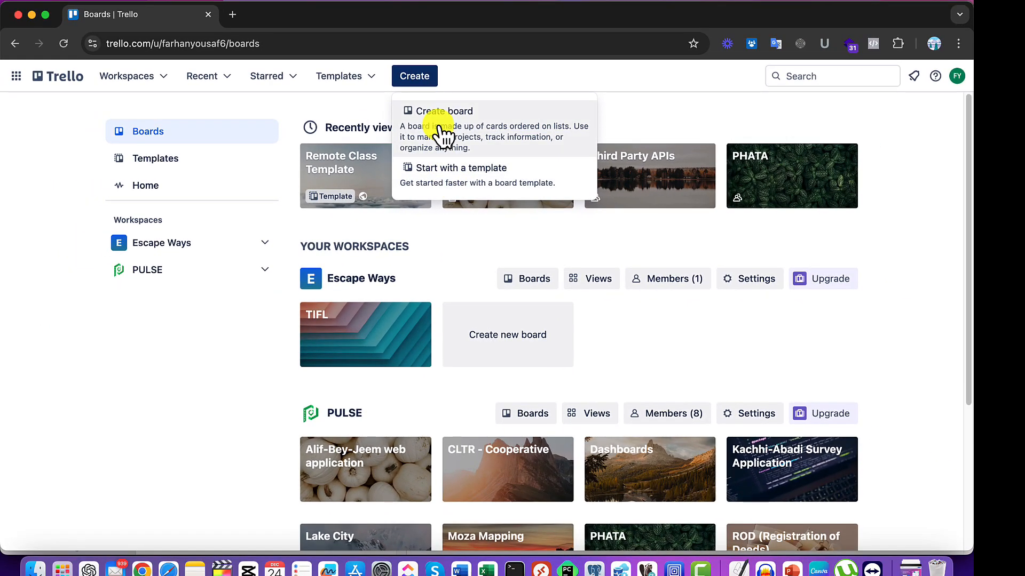
left_click(440, 134)
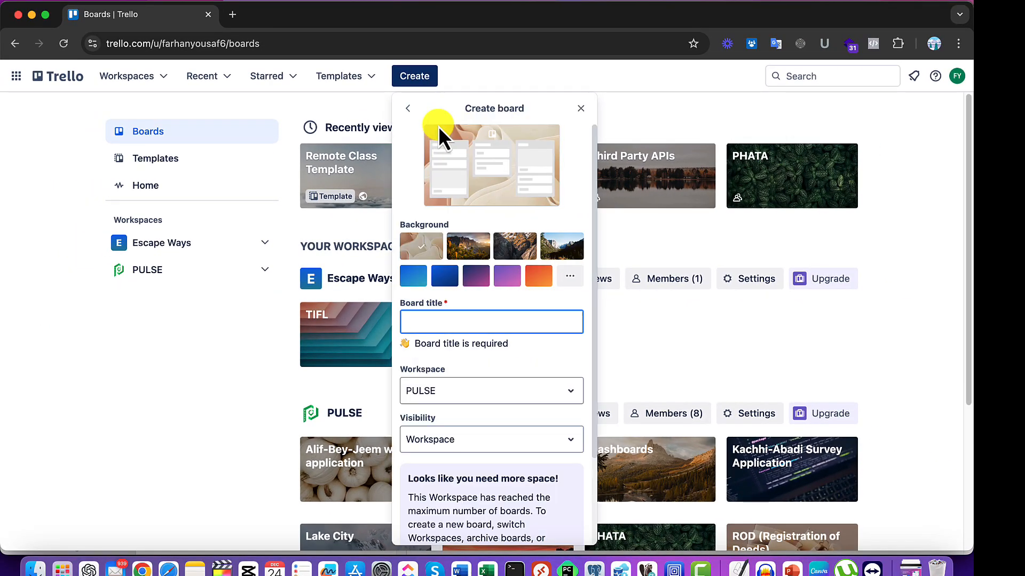
type("Trello")
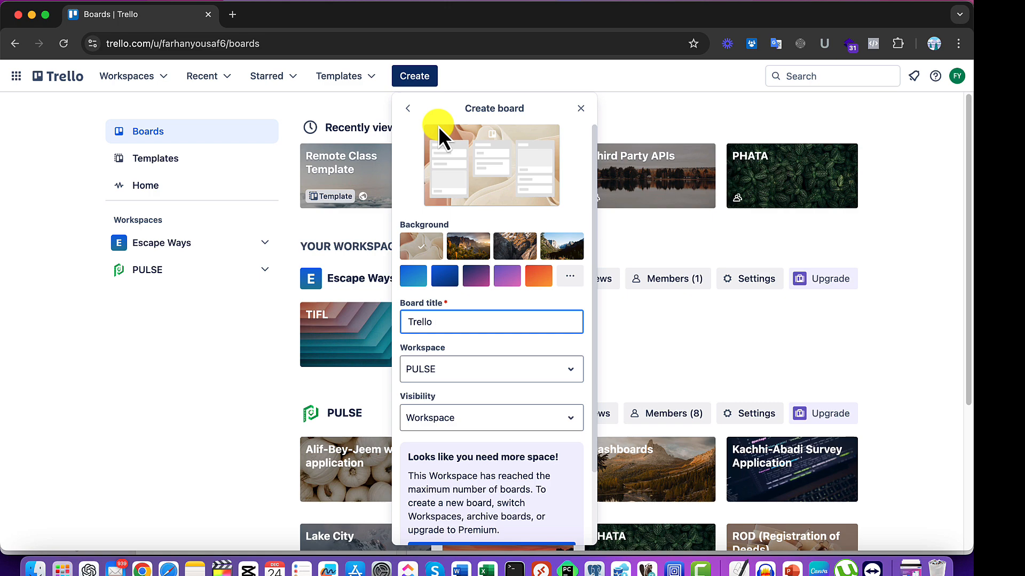
type(" in 10 Minut")
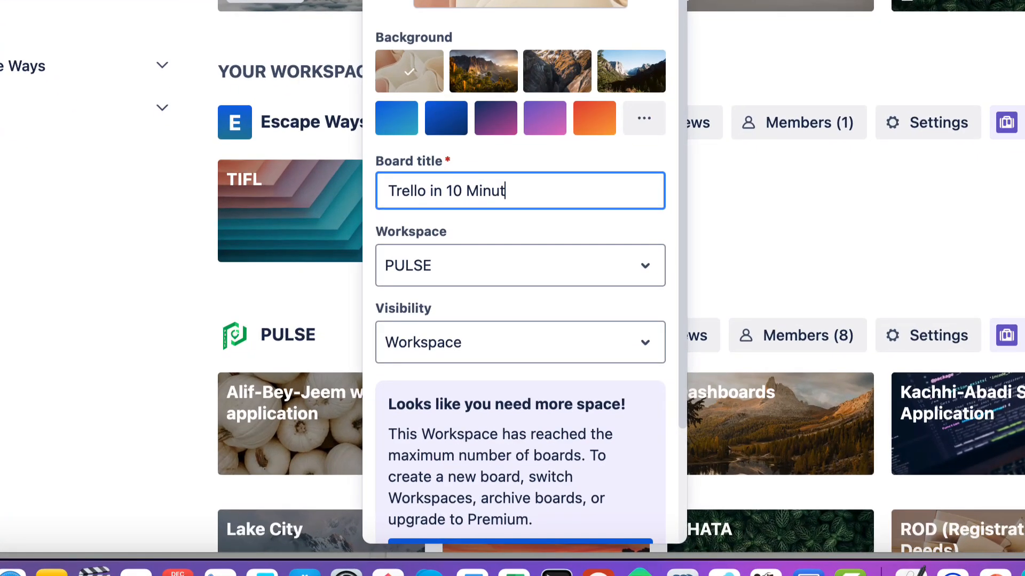
type("es")
Step: Try several photo and color backgrounds for the new board and settle on the light blue-to-teal gradient
left_click(558, 63)
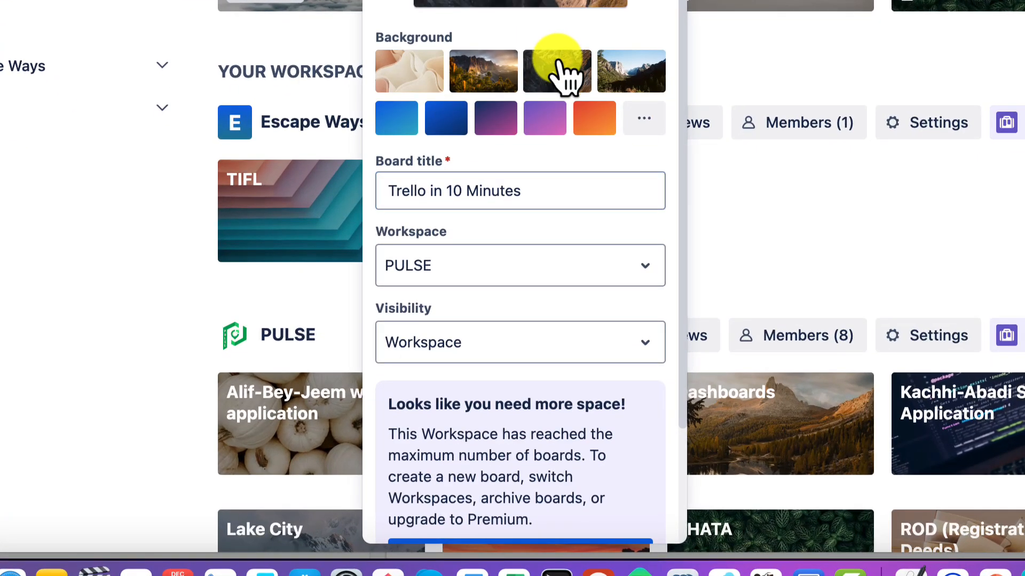
left_click(641, 80)
left_click(560, 83)
left_click(504, 88)
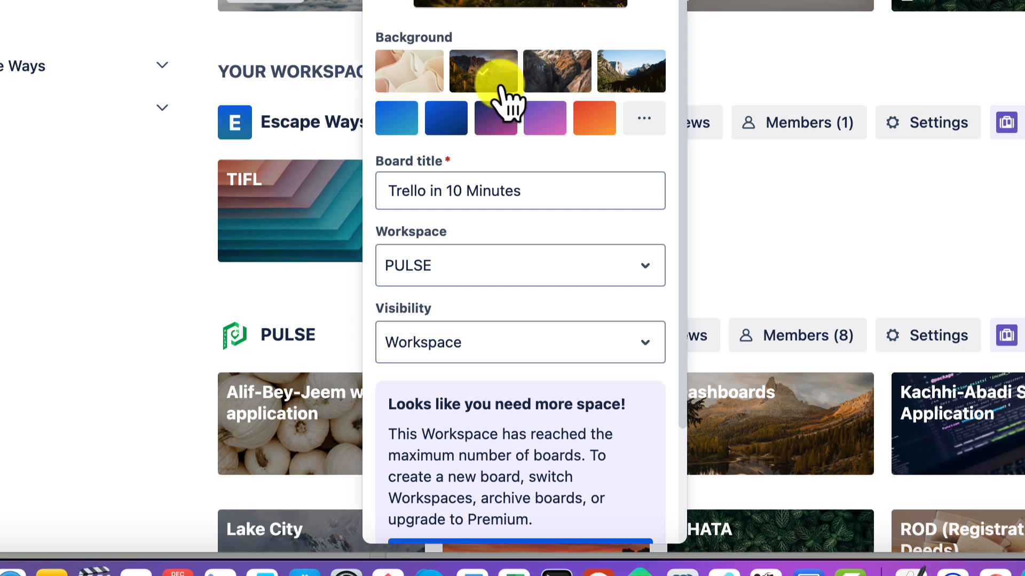
left_click(397, 117)
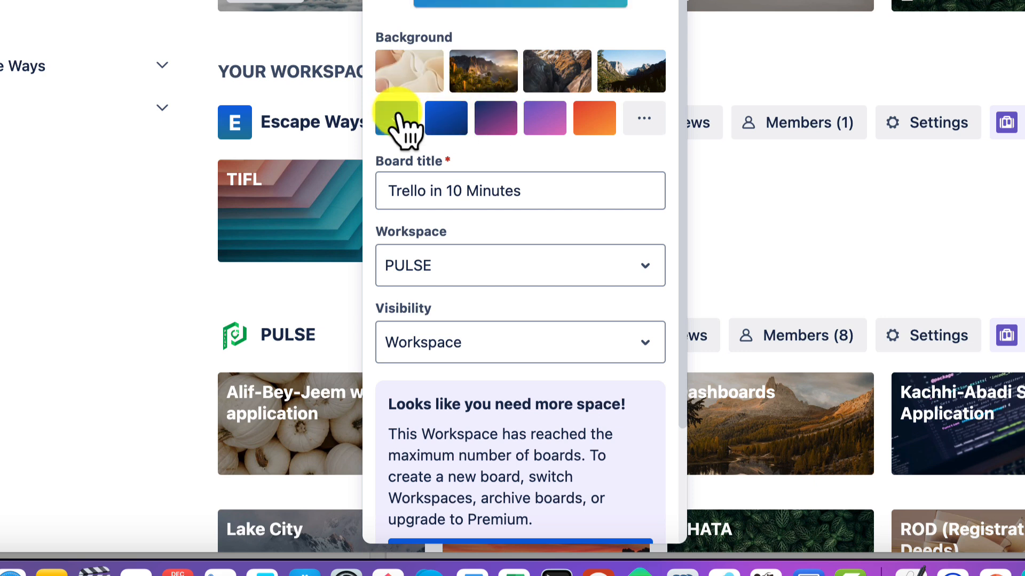
left_click(449, 118)
left_click(492, 124)
left_click(545, 122)
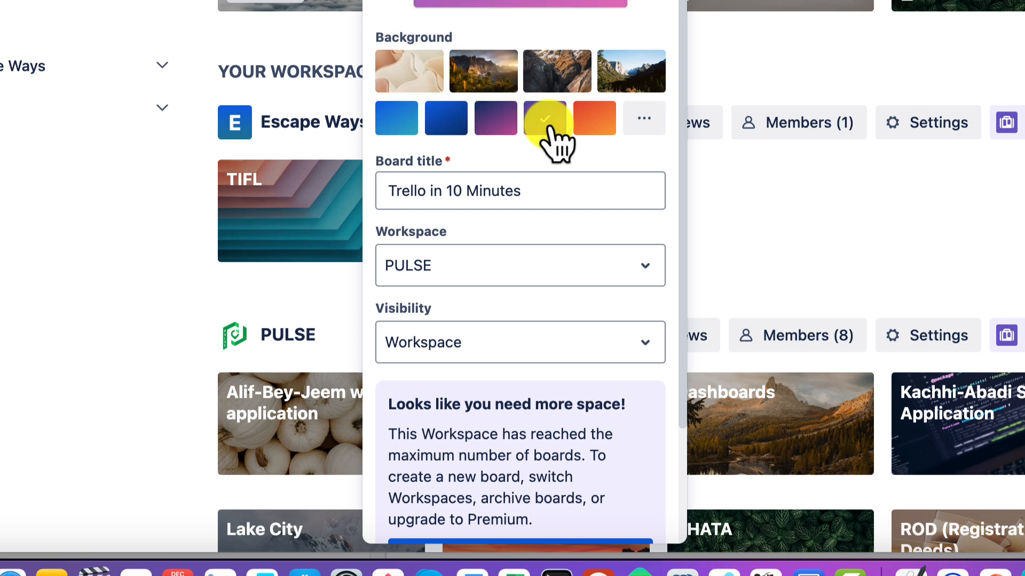
left_click(595, 121)
left_click(644, 120)
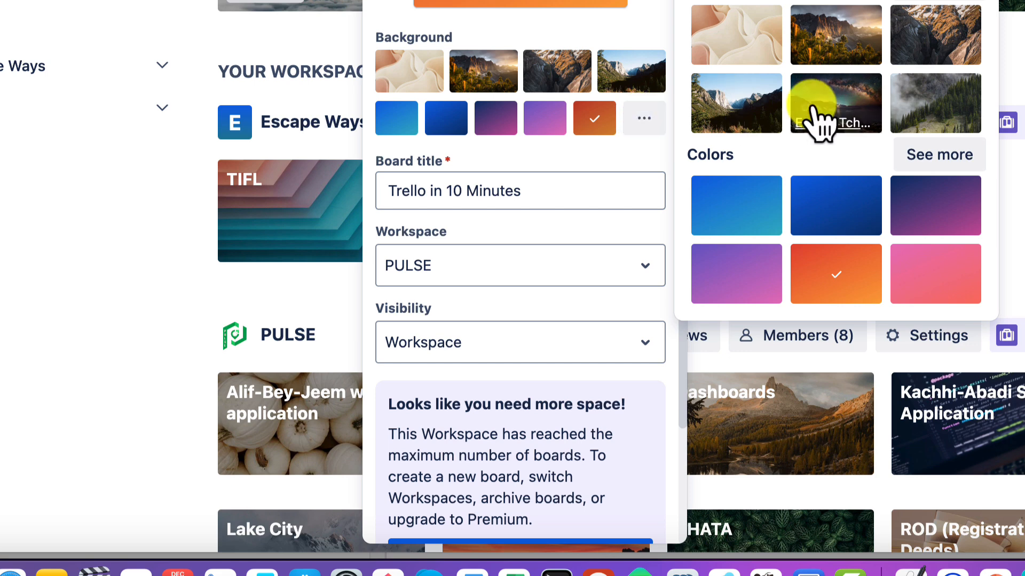
left_click(578, 163)
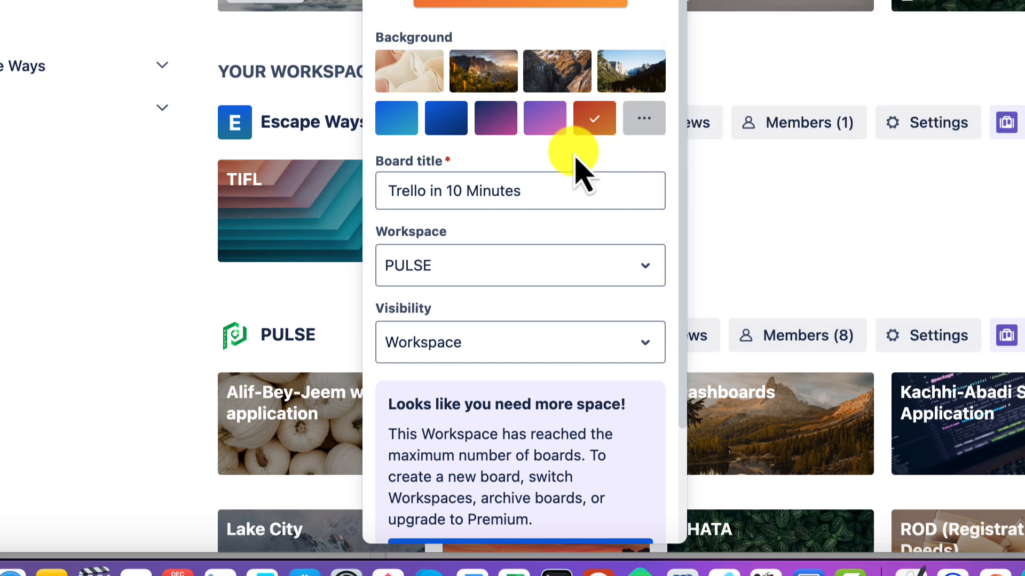
left_click(398, 120)
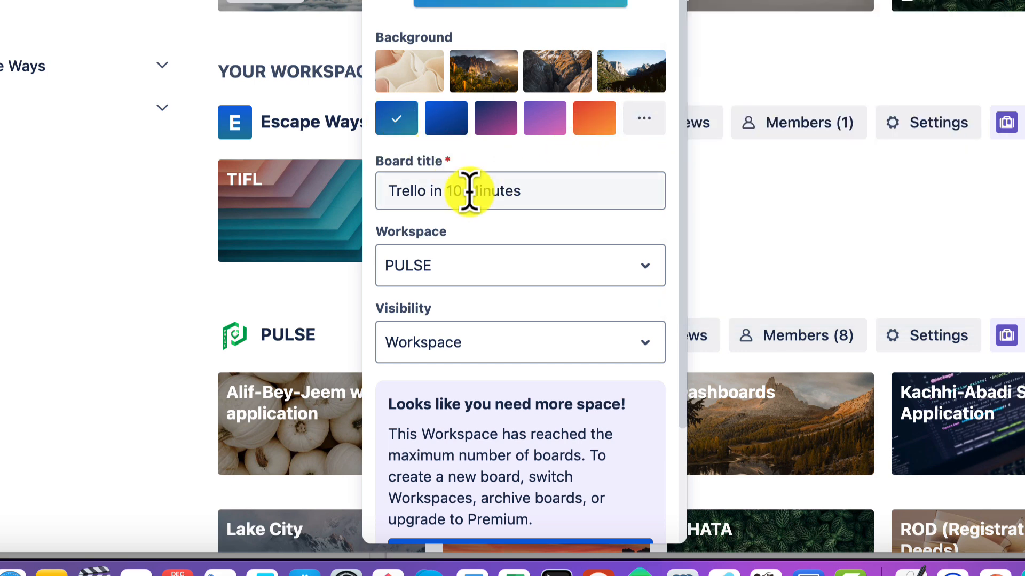
Step: Switch the new board's workspace to Escape Ways and back to PULSE, comparing the creation and upgrade options offered for each
scroll(469, 192, "down", 3)
scroll(472, 198, "down", 1)
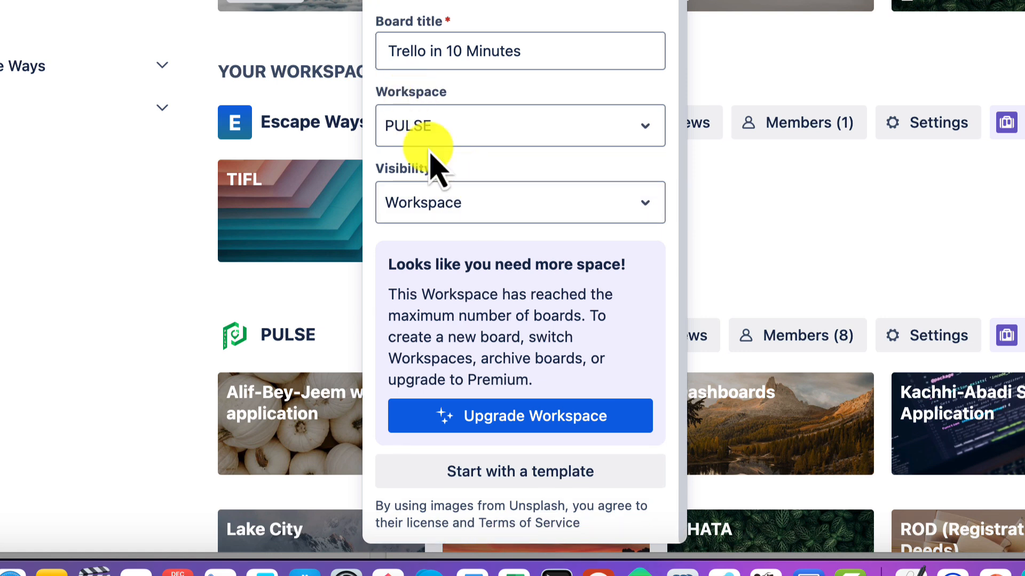
scroll(457, 228, "up", 3)
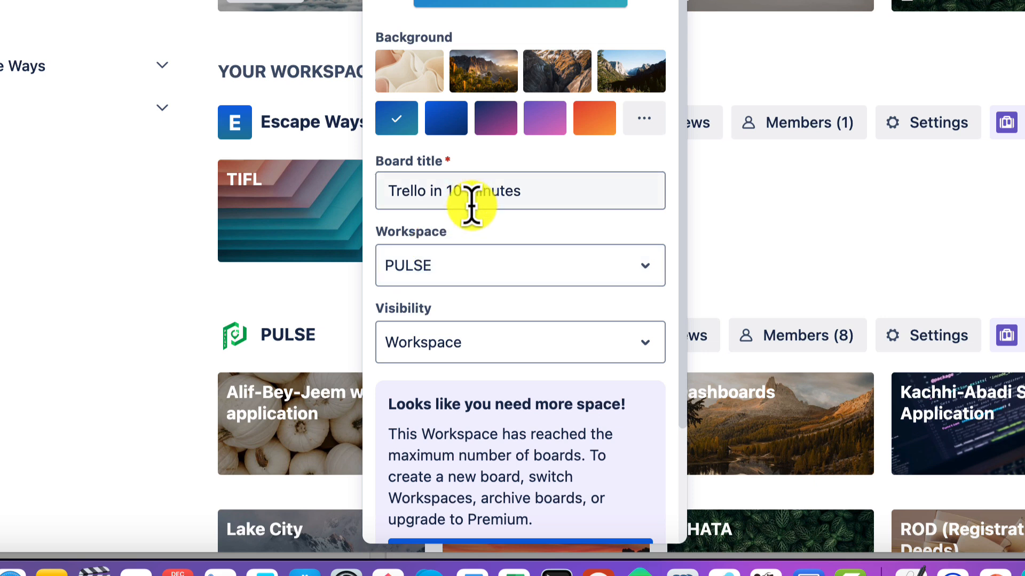
left_click(472, 266)
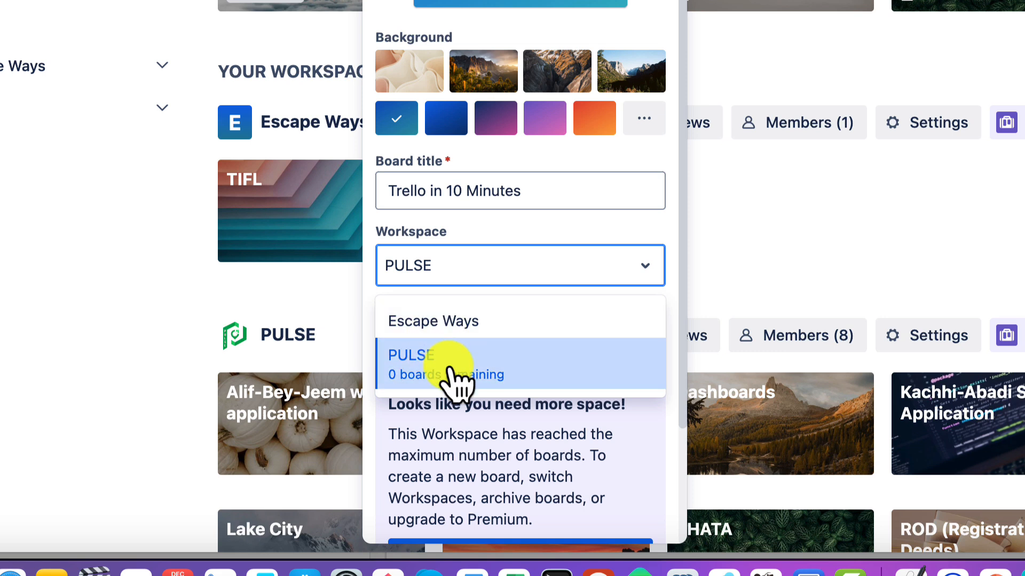
left_click(426, 330)
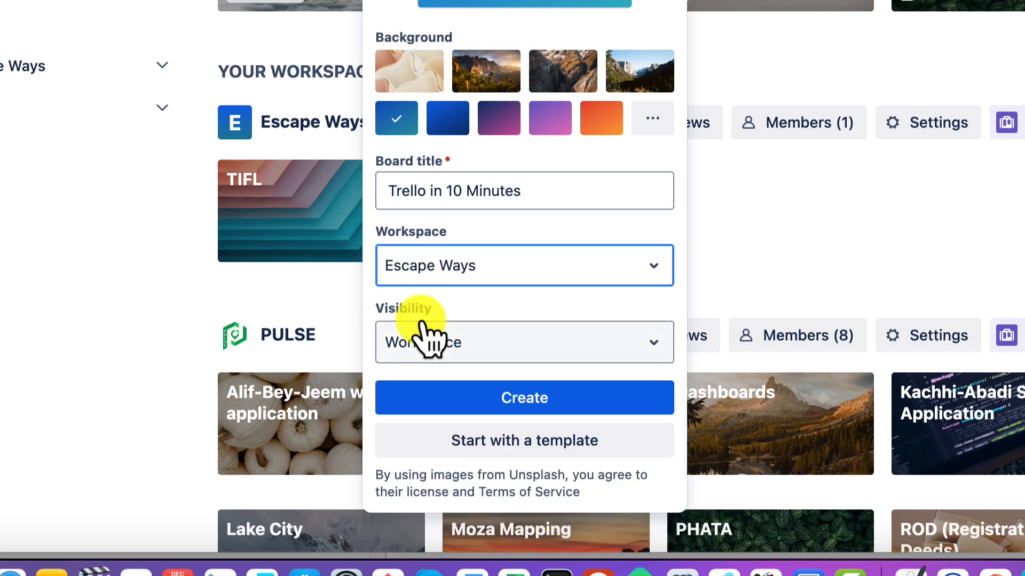
left_click(460, 275)
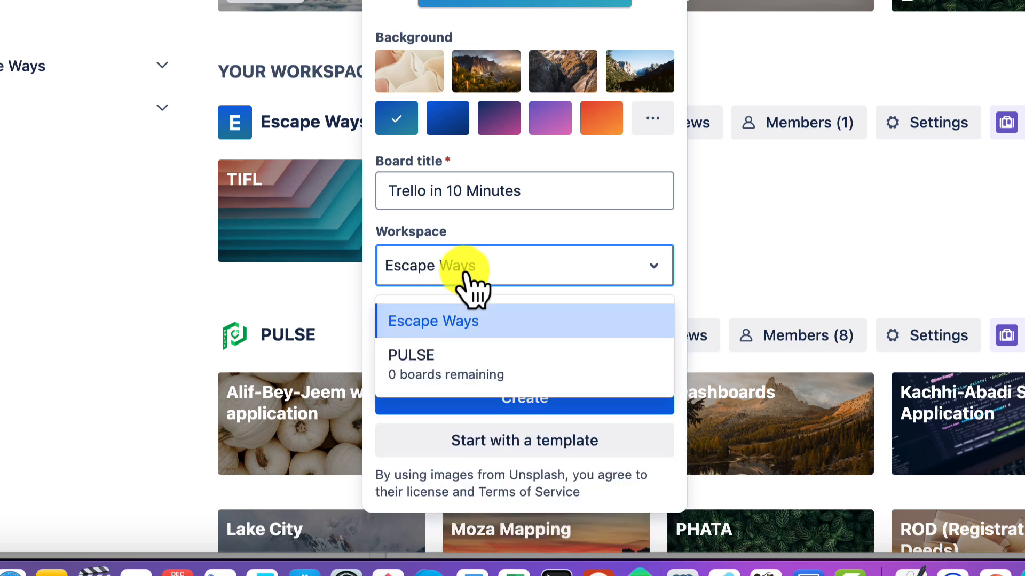
left_click(447, 374)
scroll(542, 503, "down", 3)
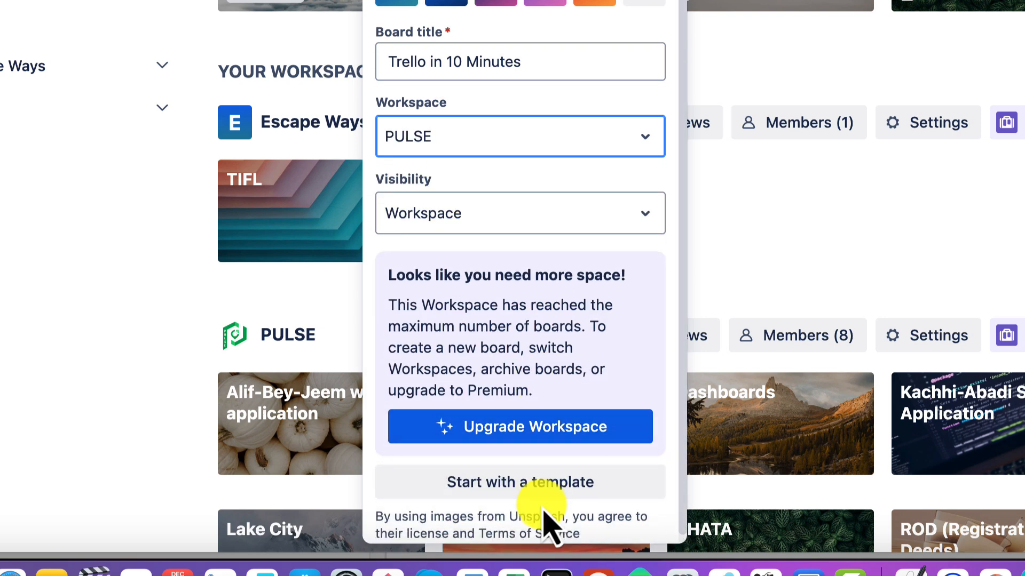
scroll(544, 523, "down", 1)
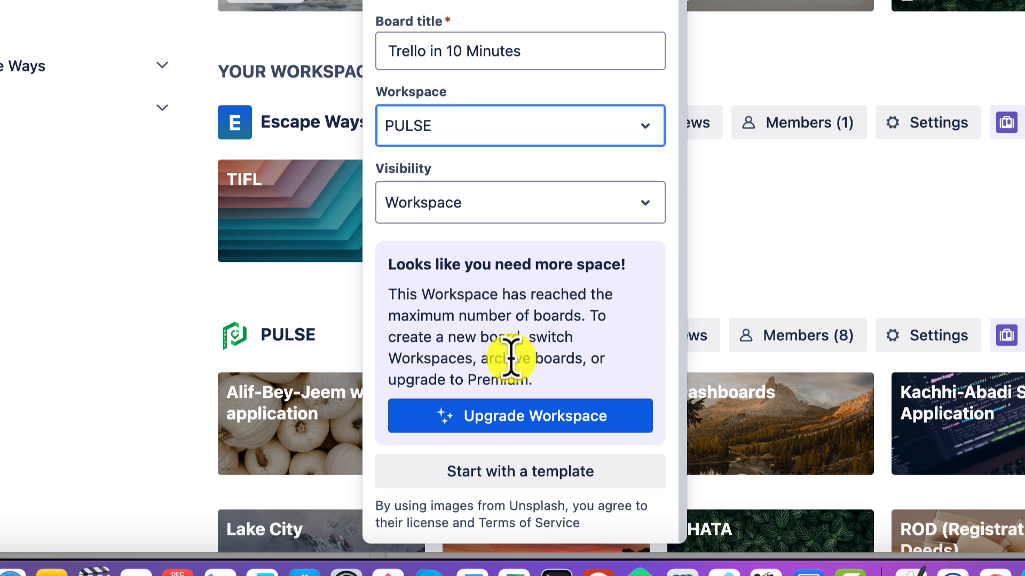
Step: Set the new board's workspace to Escape Ways
left_click(445, 136)
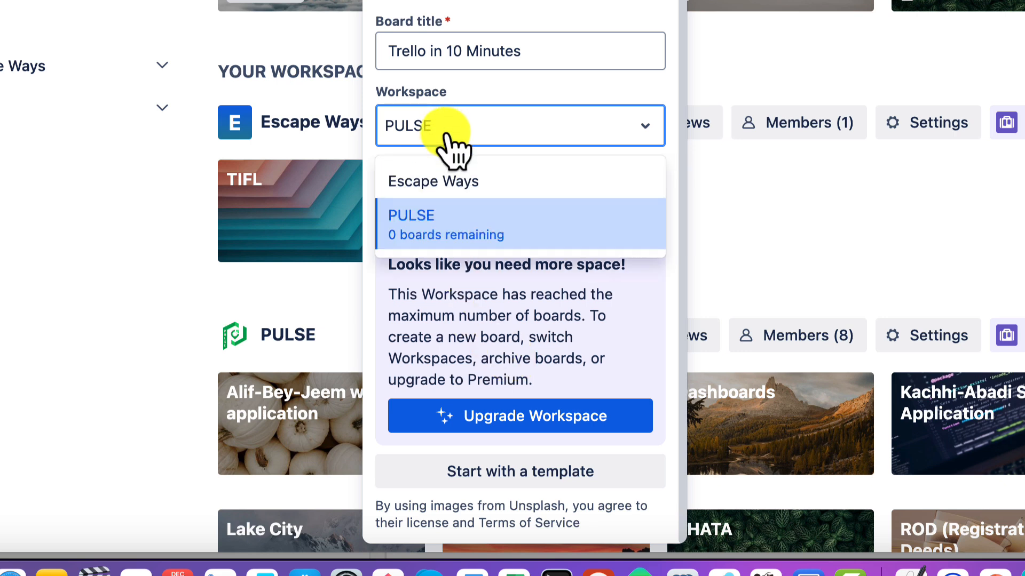
left_click(434, 178)
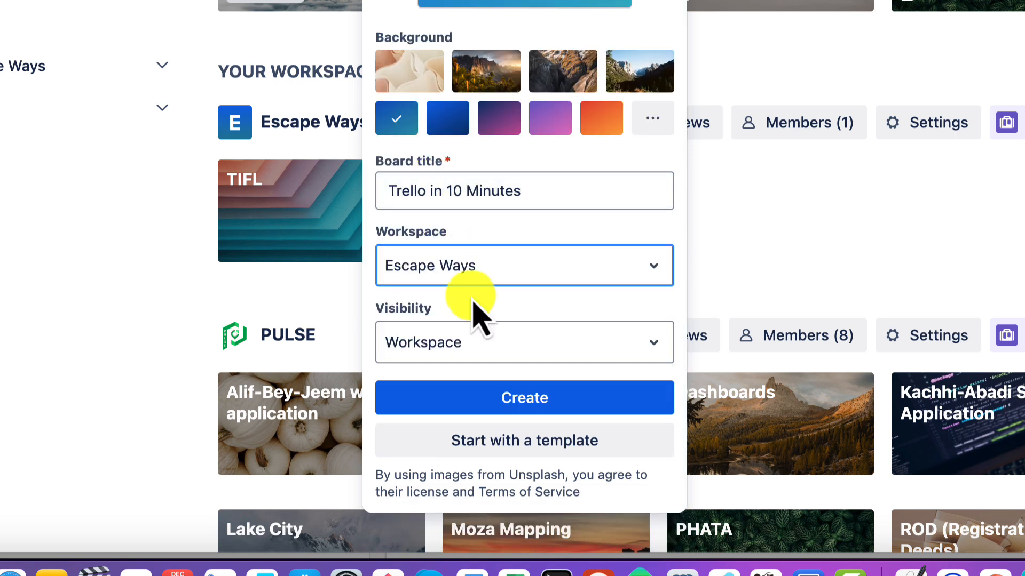
Step: Review the Private, Workspace and Public visibility options, then create the board with Workspace visibility
left_click(482, 346)
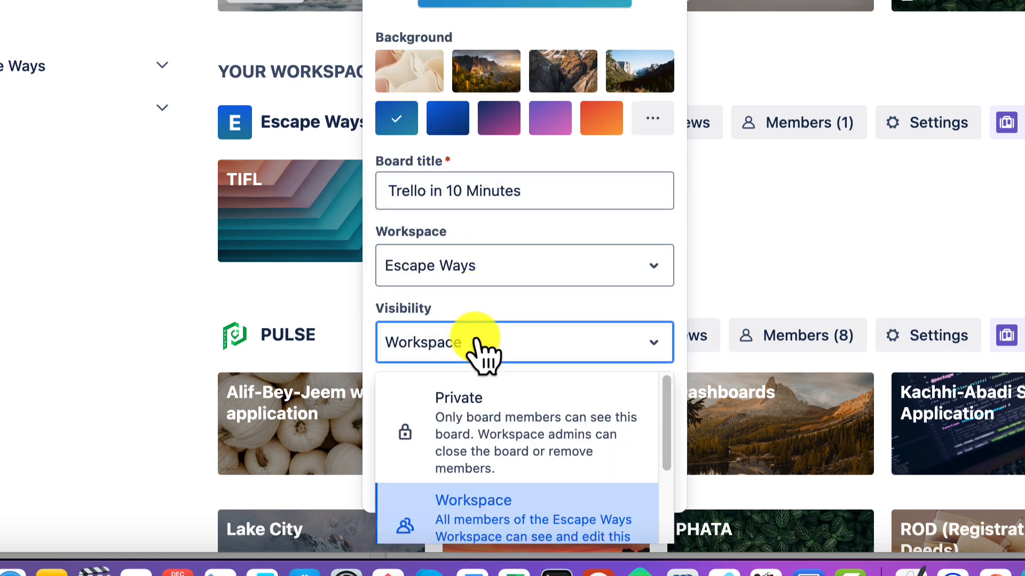
scroll(779, 278, "down", 3)
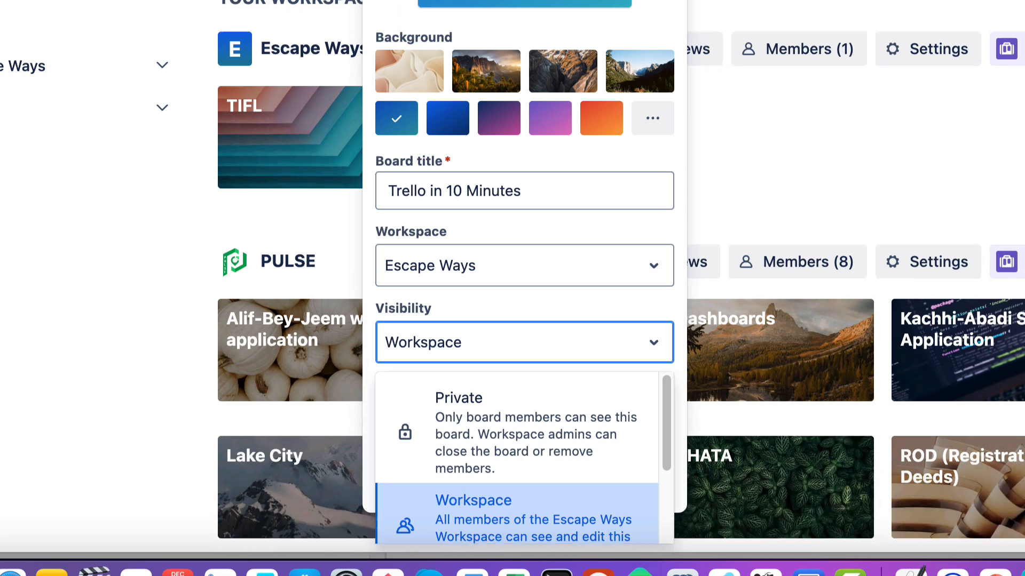
left_click_drag(667, 427, 667, 533)
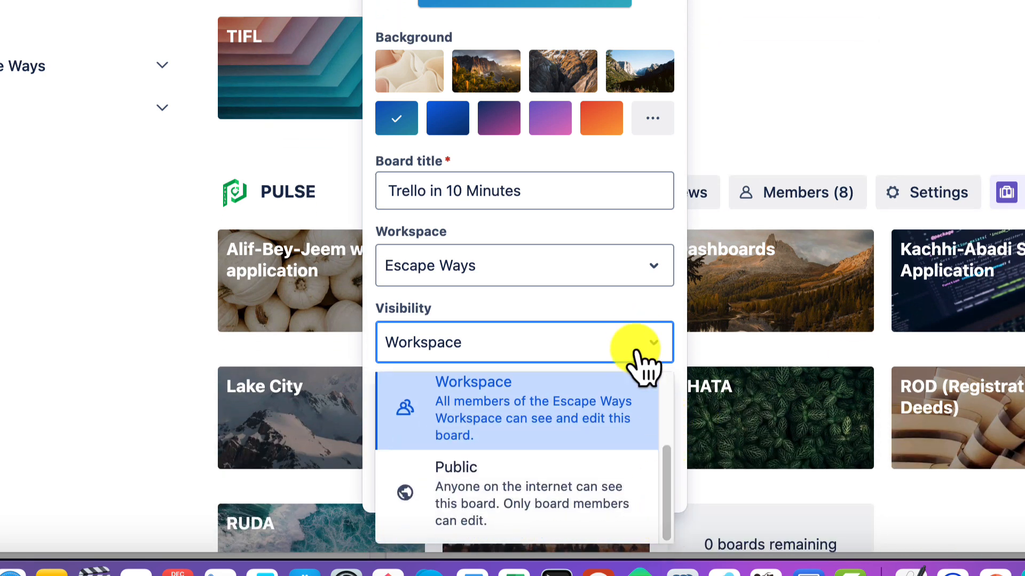
left_click_drag(670, 487, 668, 390)
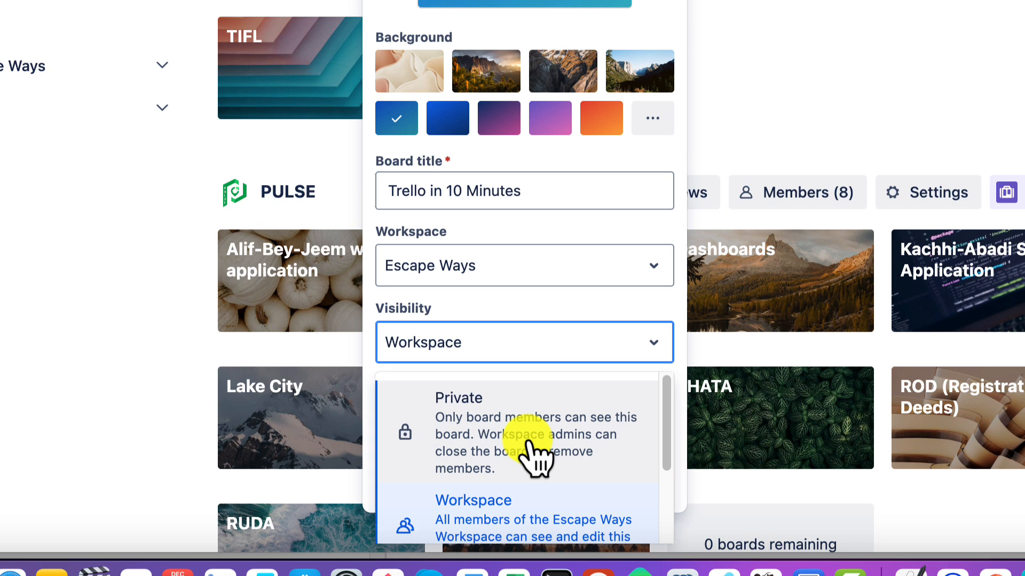
scroll(534, 457, "down", 2)
scroll(533, 458, "up", 2)
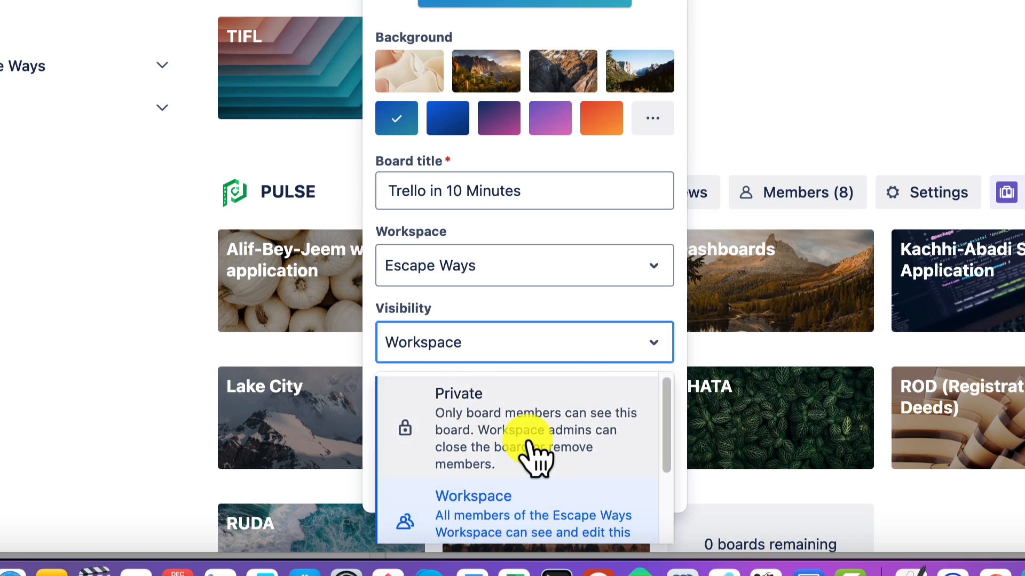
scroll(536, 458, "down", 2)
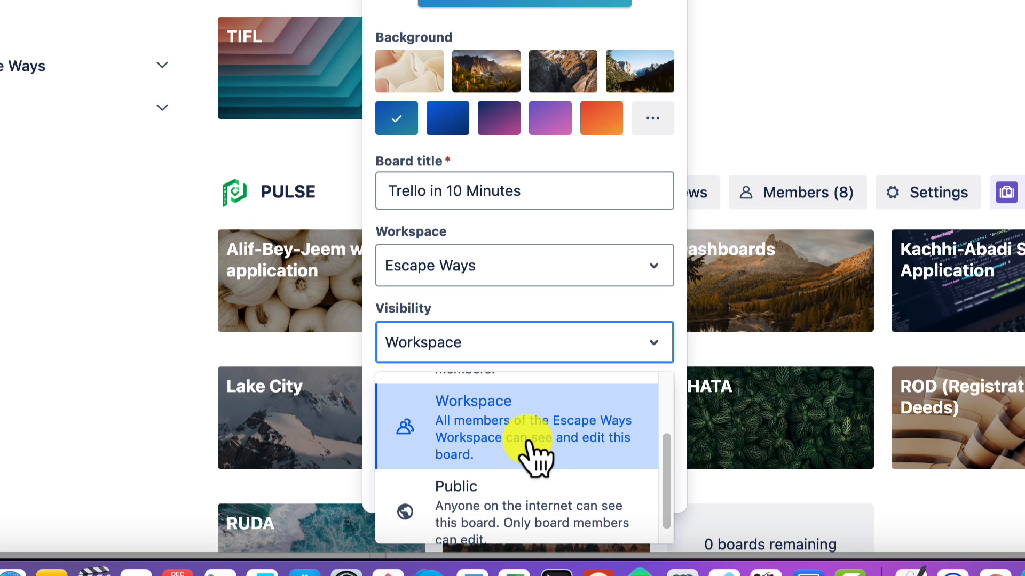
scroll(537, 458, "down", 1)
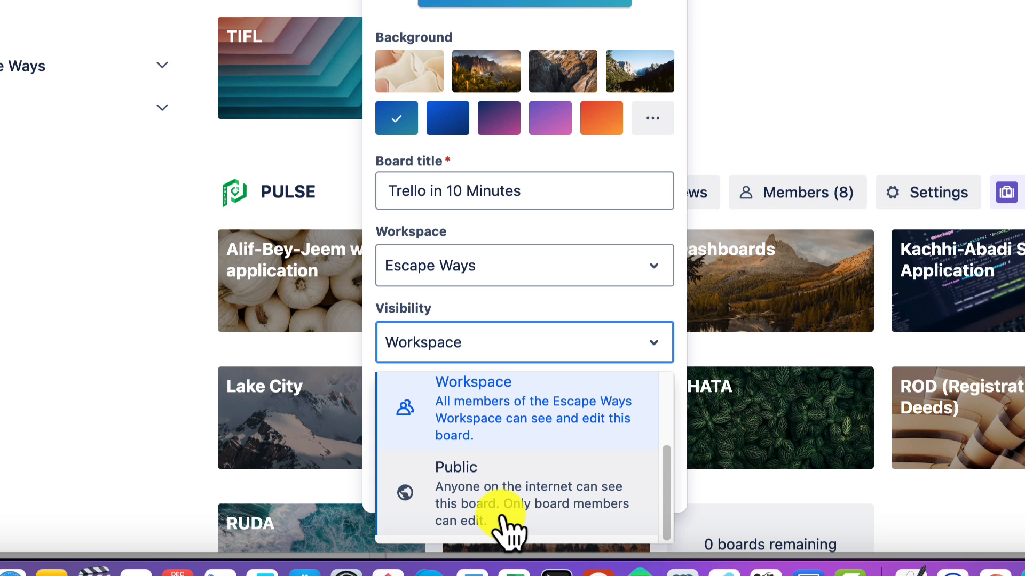
scroll(521, 430, "up", 3)
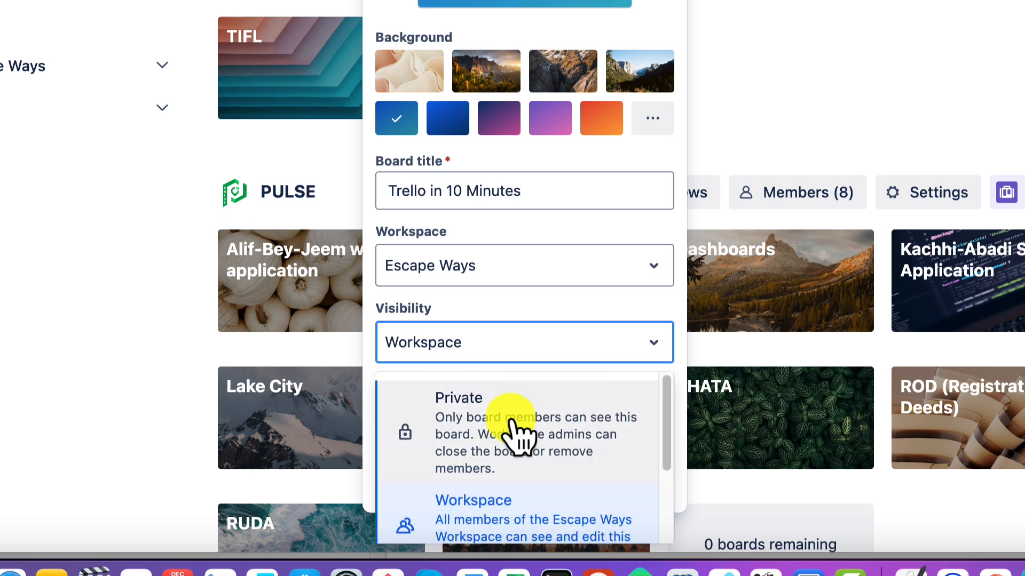
scroll(499, 525, "down", 1)
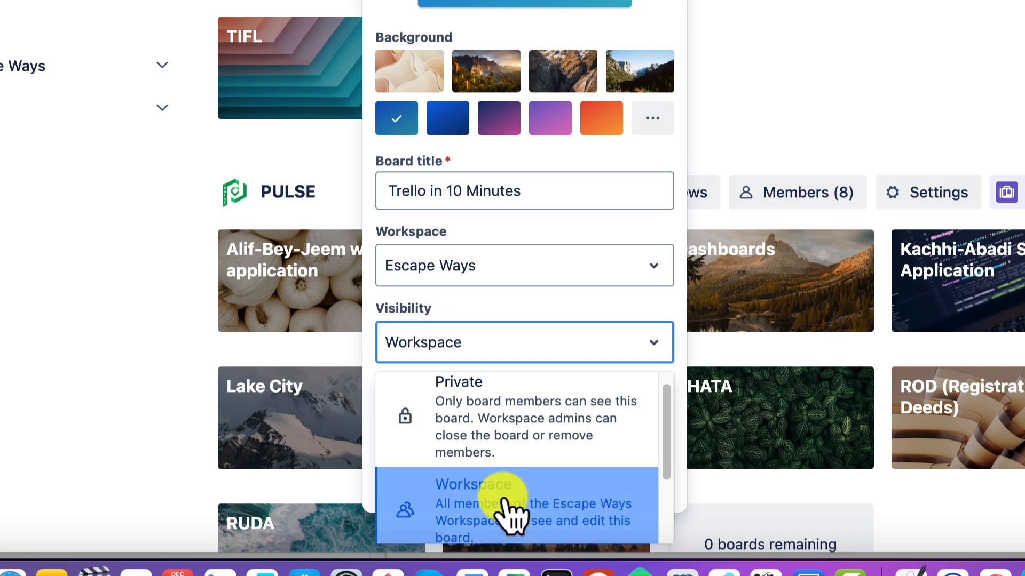
left_click(507, 515)
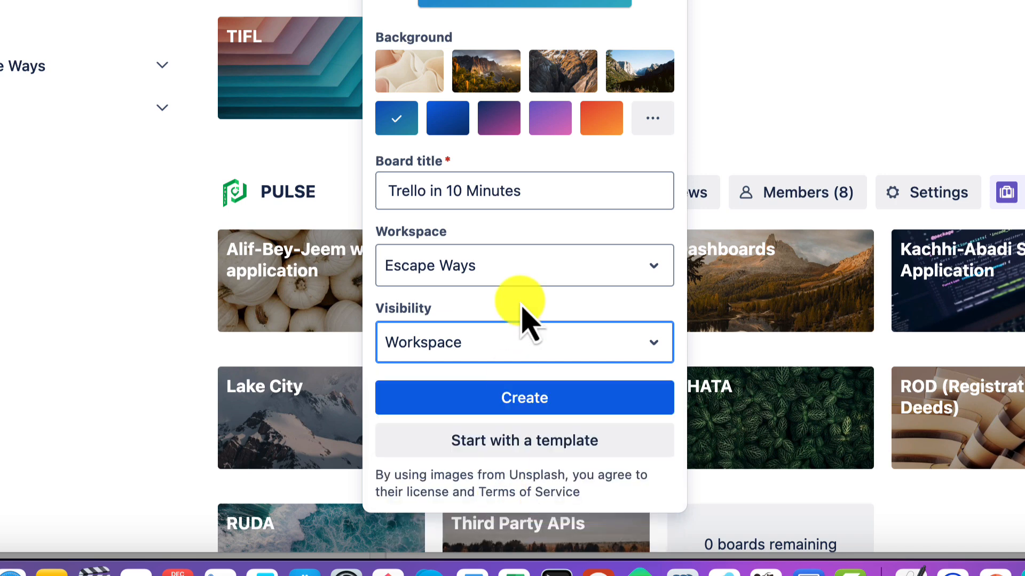
left_click(520, 404)
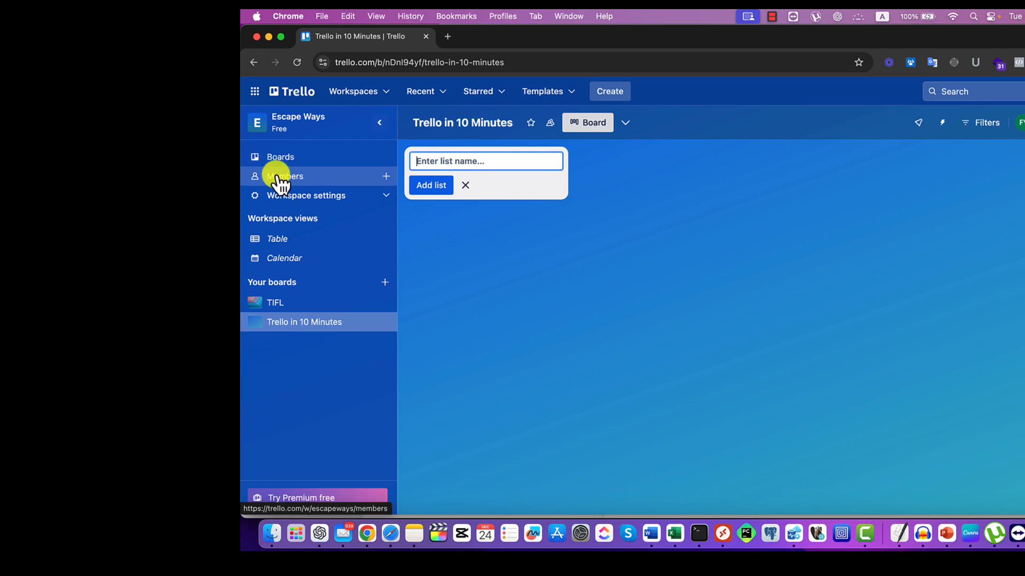
Step: Look at the Escape Ways member invitation dialog and the workspace settings options, closing each without changes
left_click(386, 179)
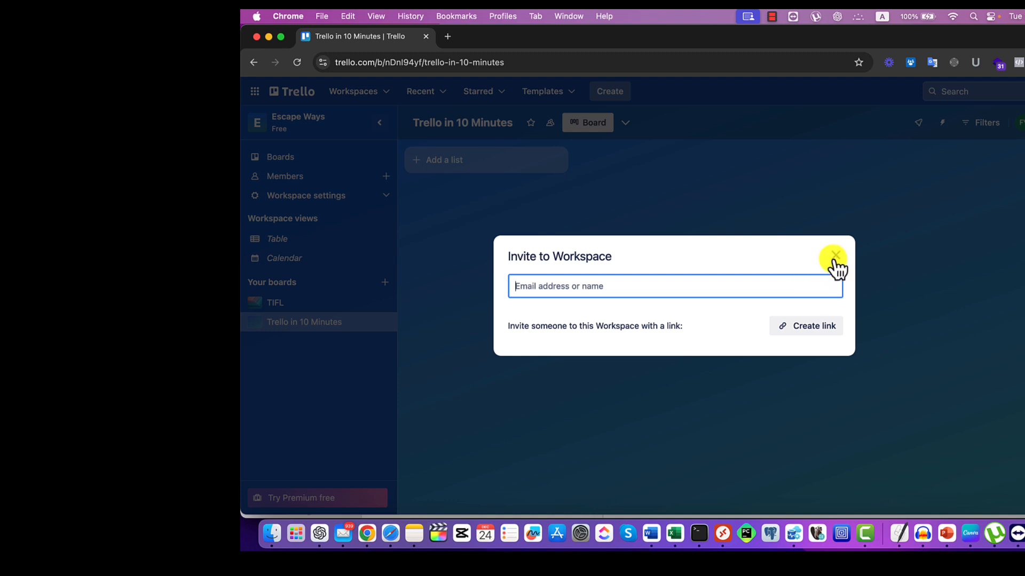
left_click(835, 256)
left_click(388, 198)
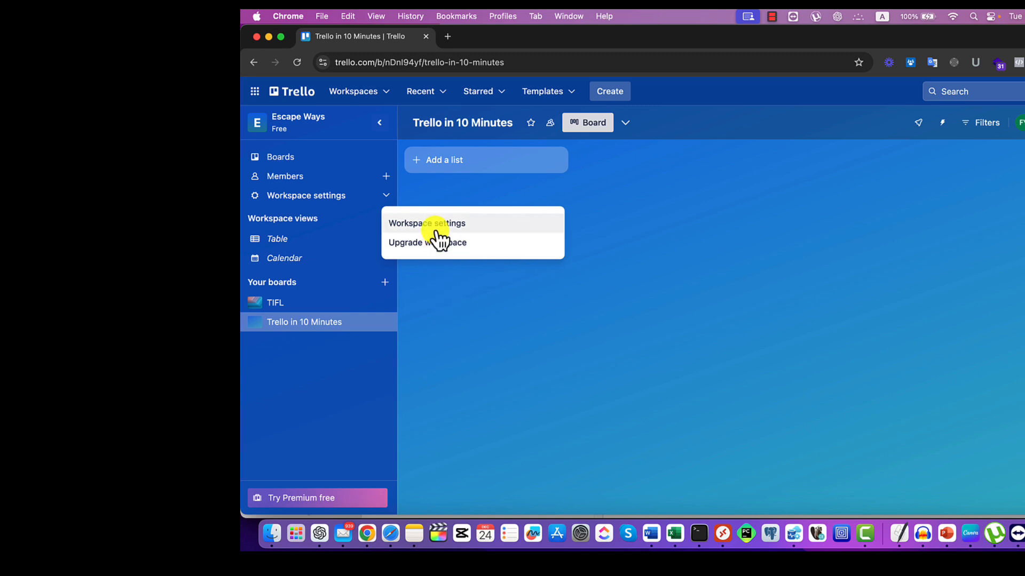
left_click(448, 317)
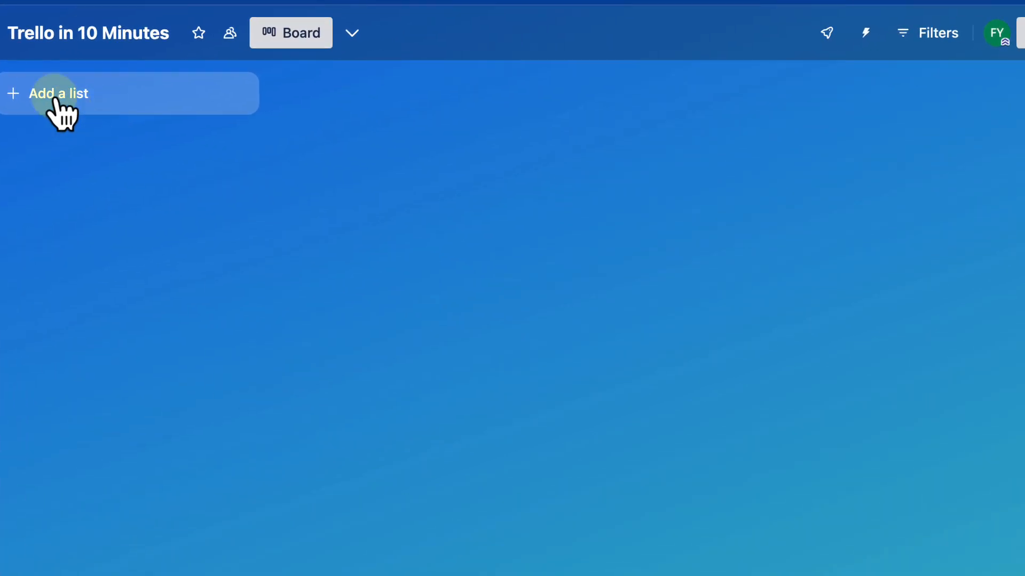
Step: Add four lists to the board named Backlog, To-Do, Doing and Done
left_click(443, 165)
type("Backlog")
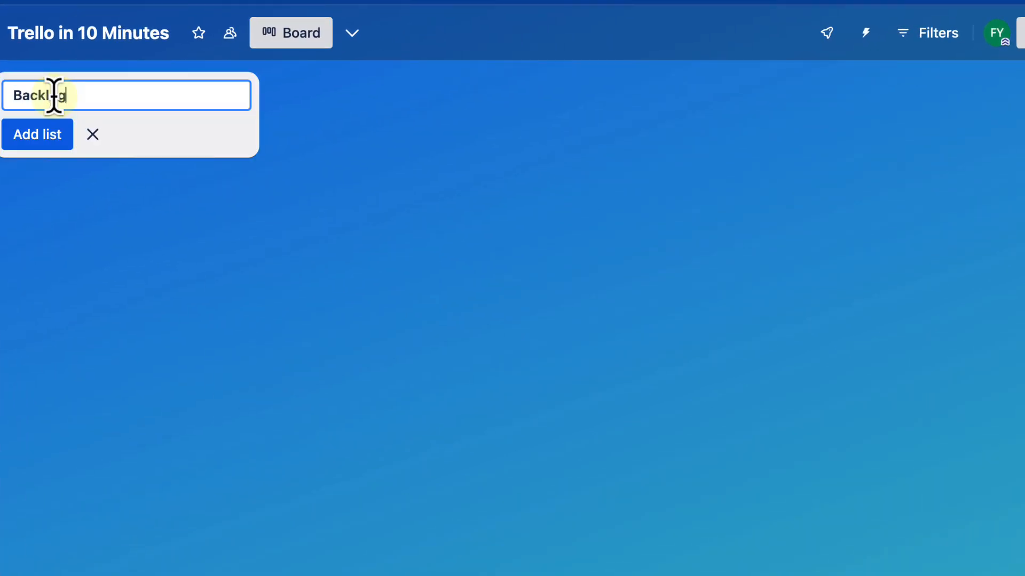
key("Return")
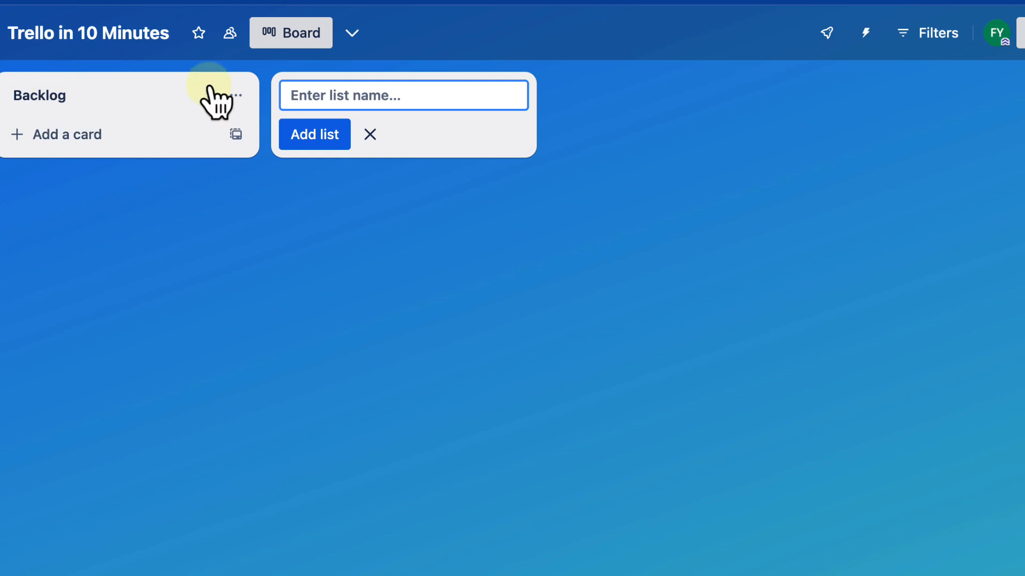
type("To-")
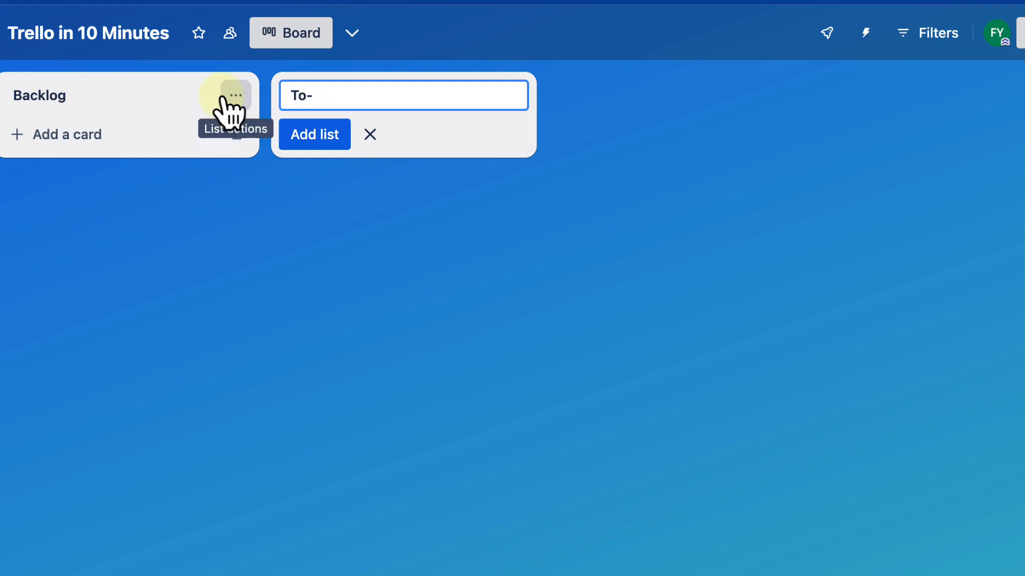
type("Do")
key("Return")
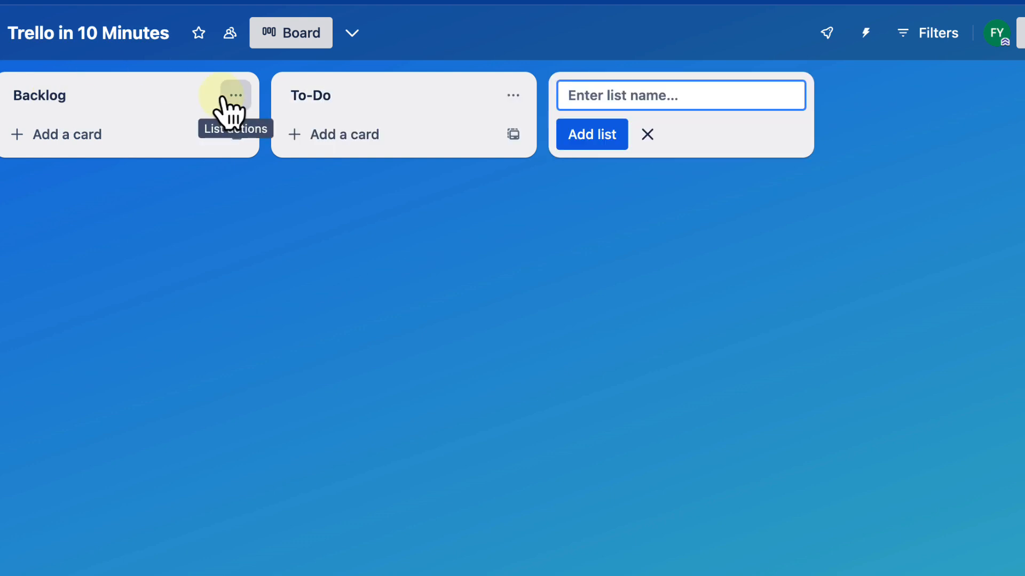
type("Doing")
key("Return")
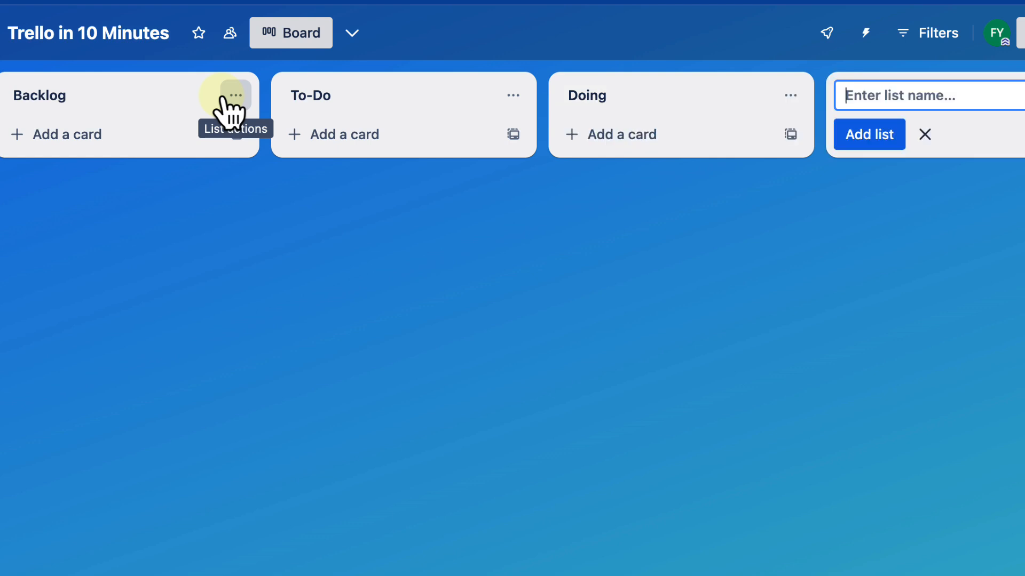
type("Done")
key("Return")
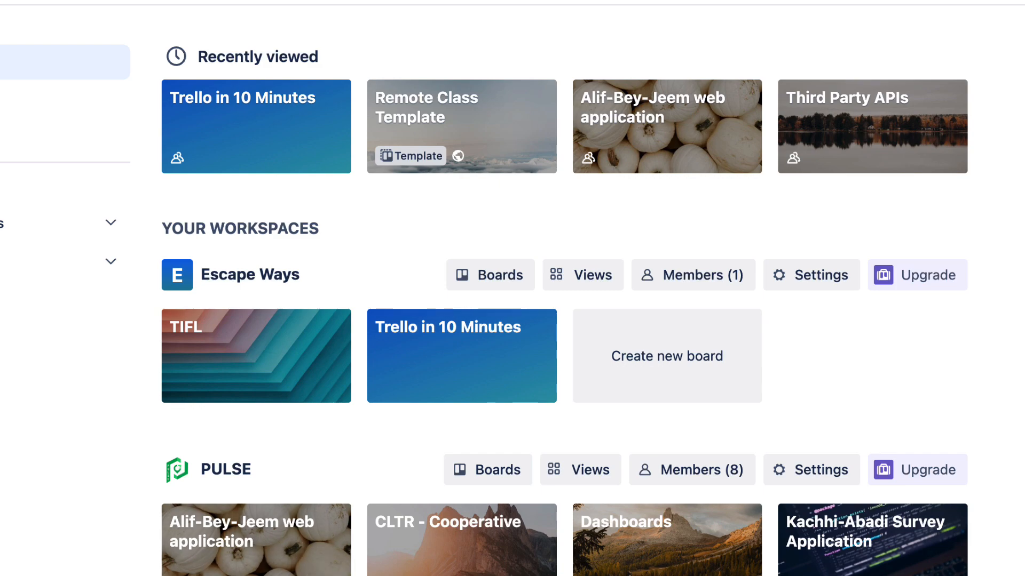
Step: Open the "Trello in 10 Minutes" board and add a card titled "Login Interface design" to the Backlog list
left_click(422, 363)
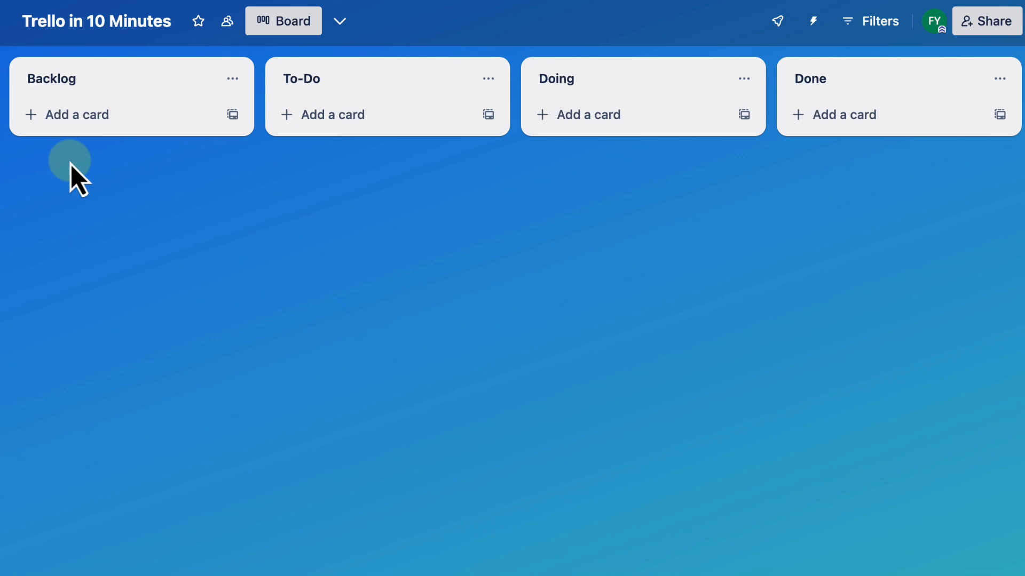
left_click(69, 120)
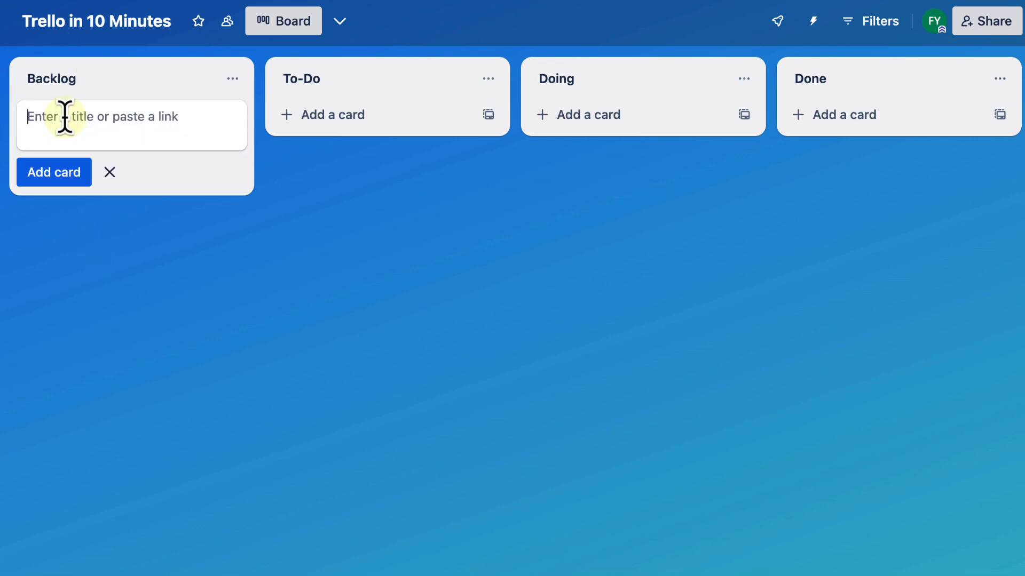
type("Login Enter")
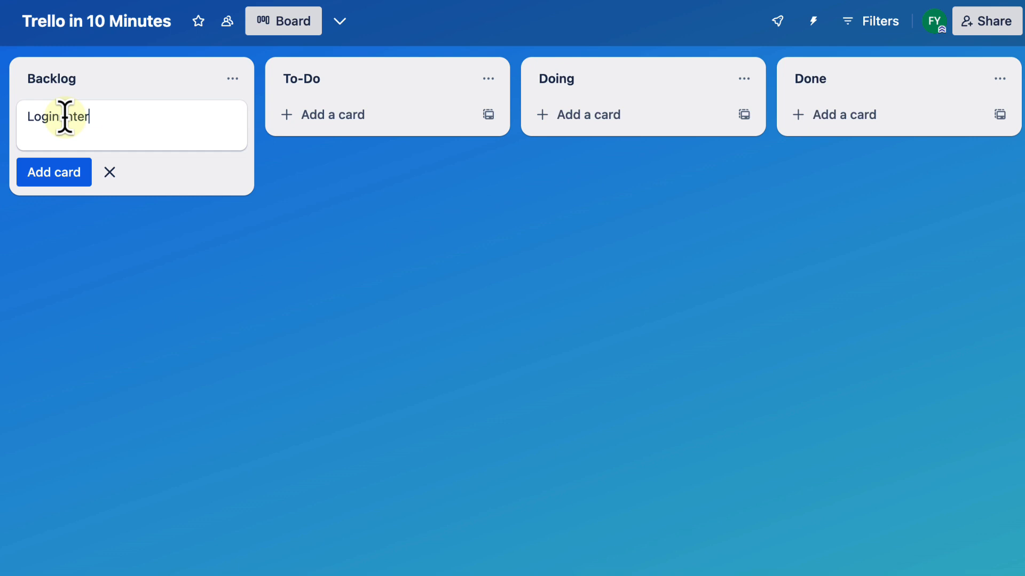
type("face design")
key("Return")
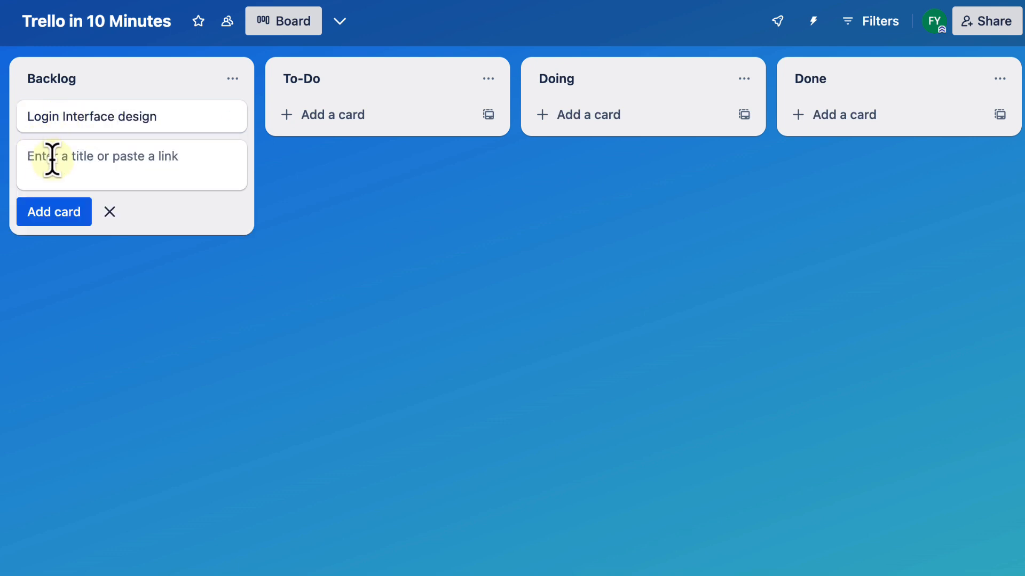
Step: Add a second Backlog card titled "Backend API for authentication"
type("Backend")
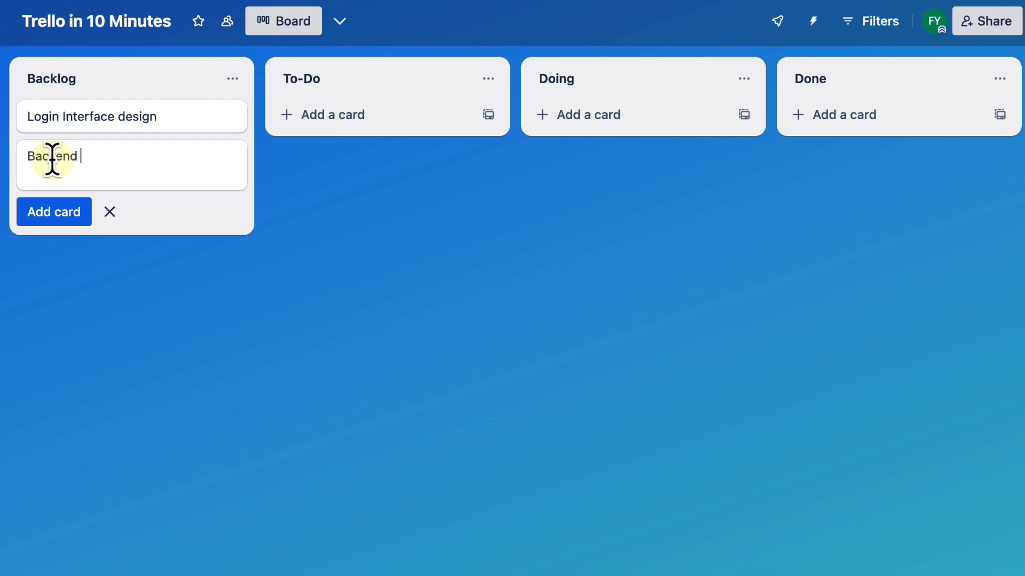
type(" API for authentication")
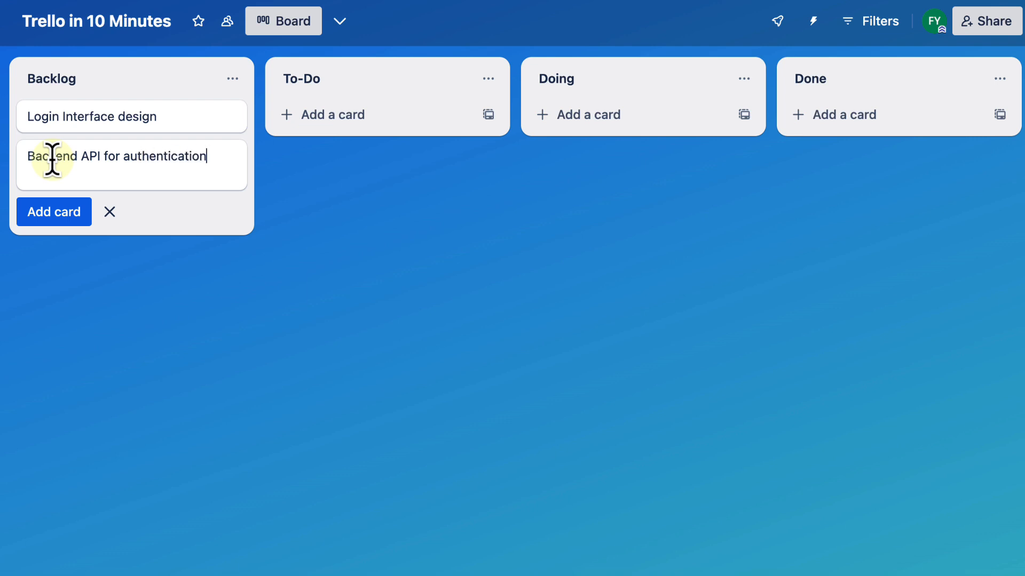
key("Return")
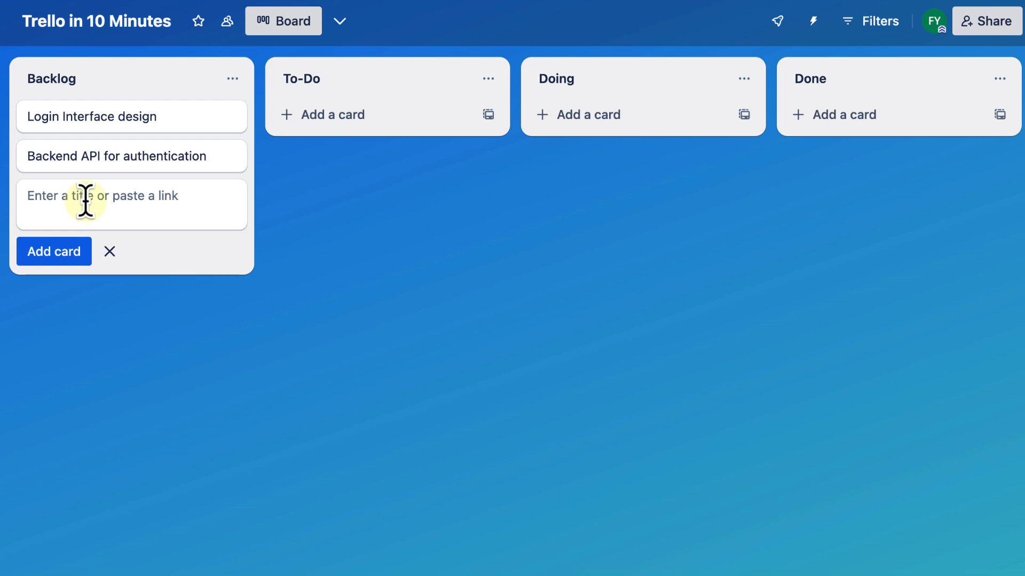
Step: Add a third Backlog card titled "Front-end interface"
type("Front-end")
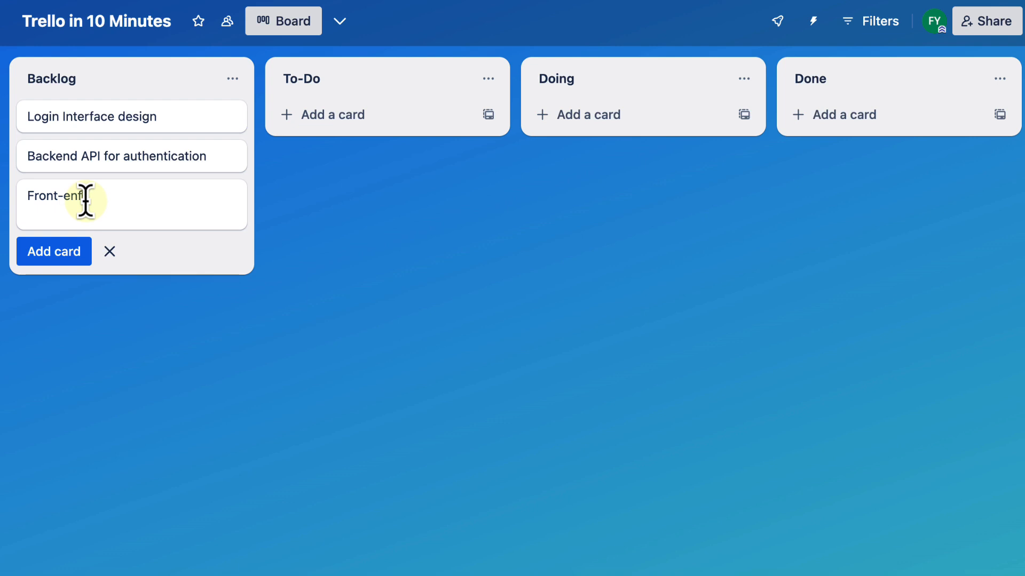
type(" interface")
key("Return")
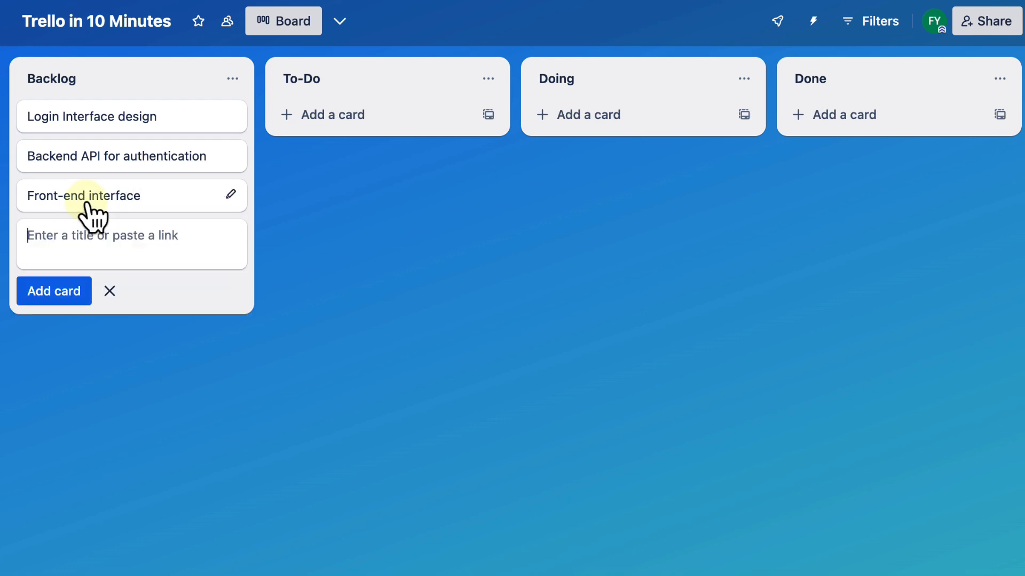
Step: Add a fourth Backlog card titled "Social Account linking" and finish adding cards
type("Social ")
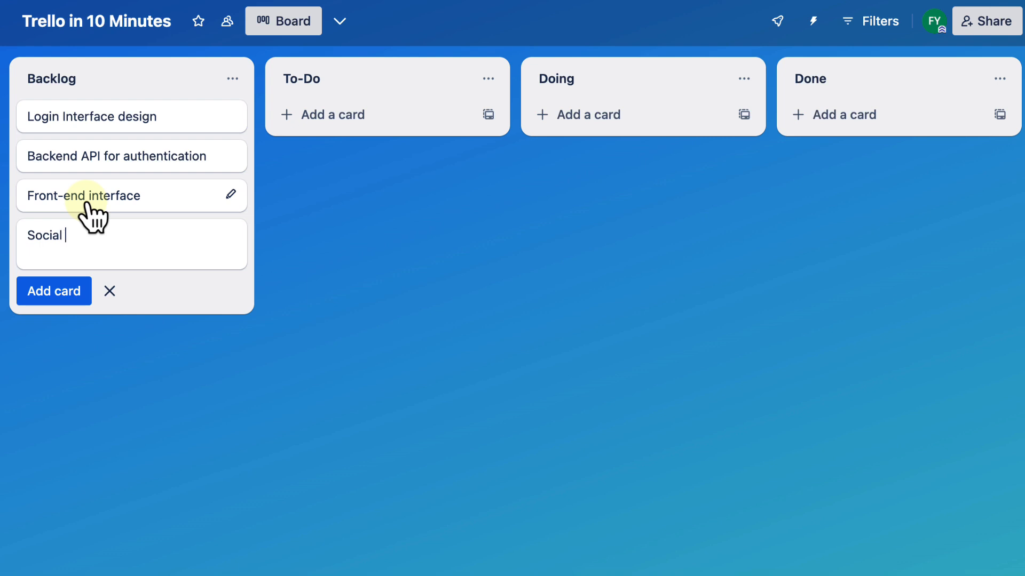
type("Account I")
type("inking")
key("Return")
left_click(320, 342)
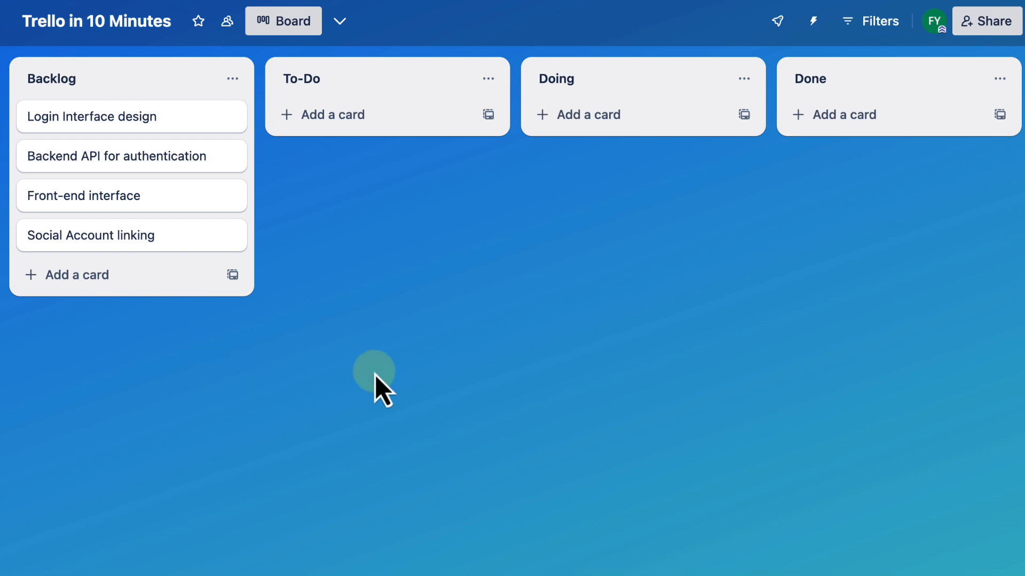
scroll(375, 375, "right", 5)
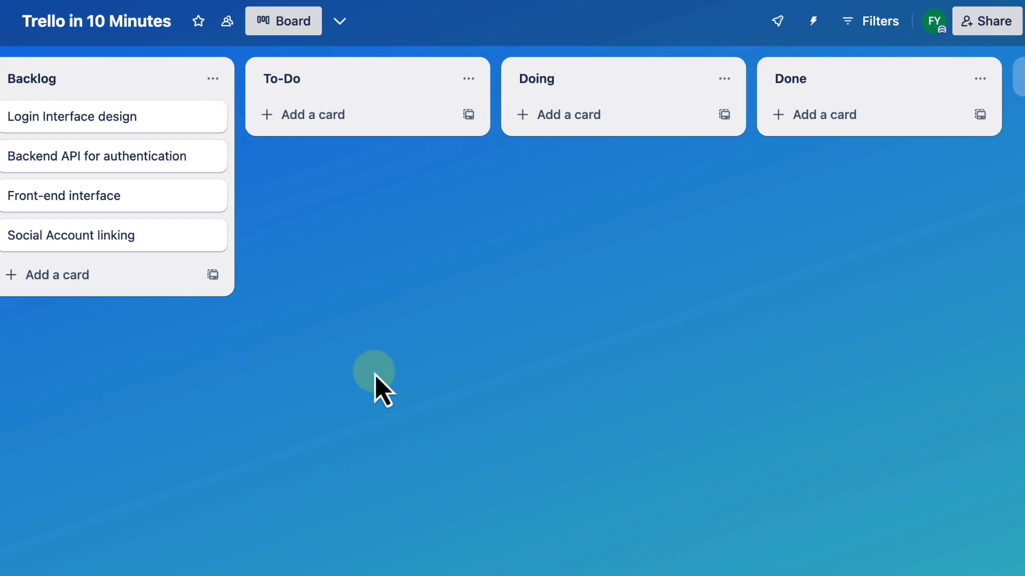
scroll(375, 374, "left", 5)
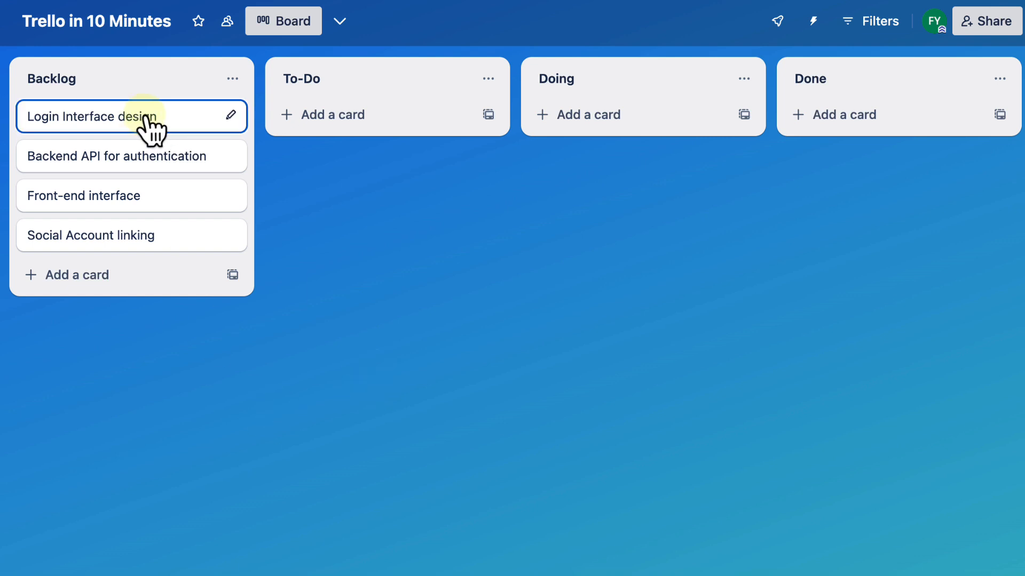
Step: Move the "Login Interface design" card from Backlog to To-Do and bring it back to the head of Backlog
left_click_drag(151, 131, 338, 124)
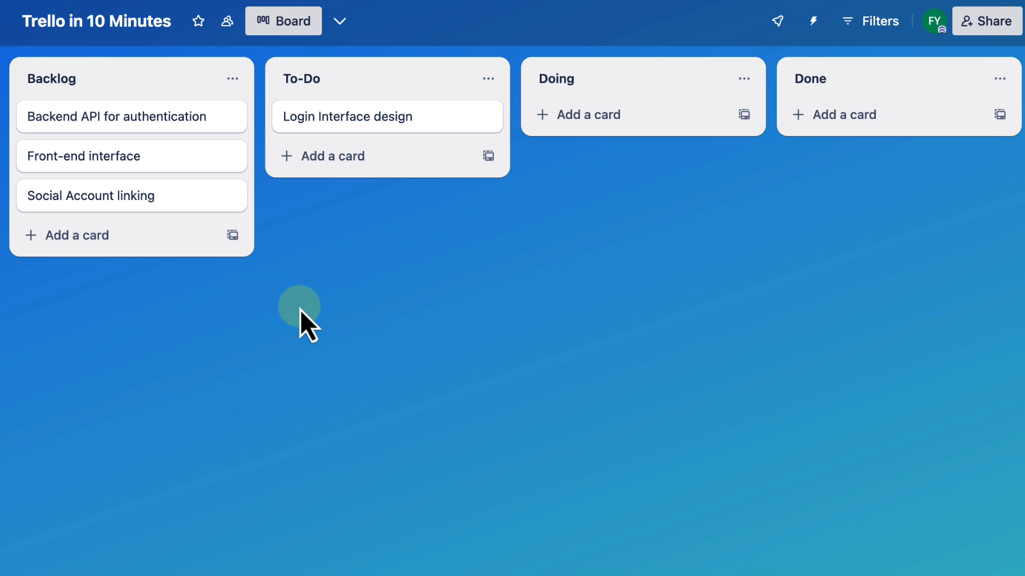
left_click_drag(344, 124, 142, 122)
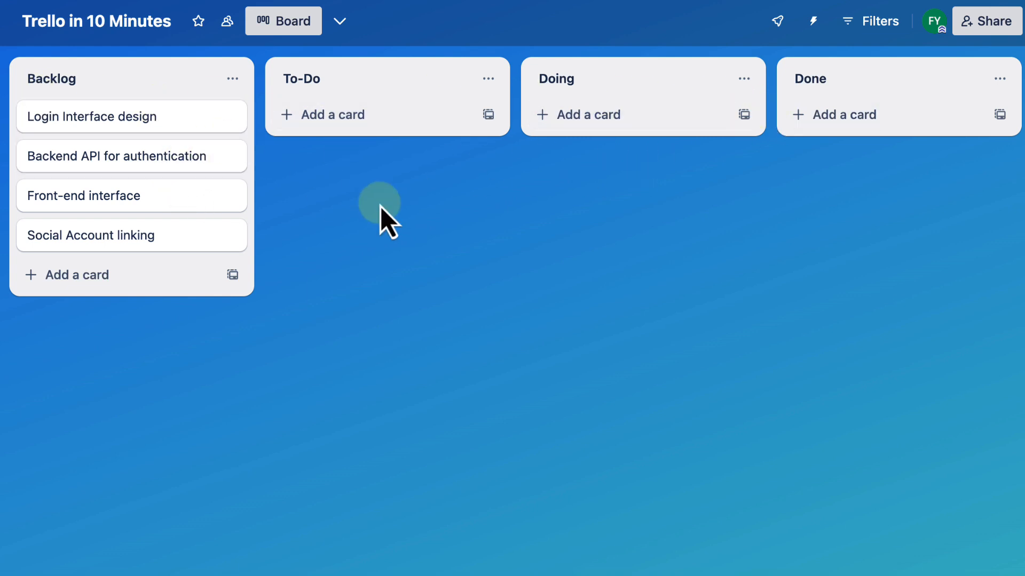
Step: Add a new list named "Testing / QA" after the Done list
scroll(380, 206, "right", 1)
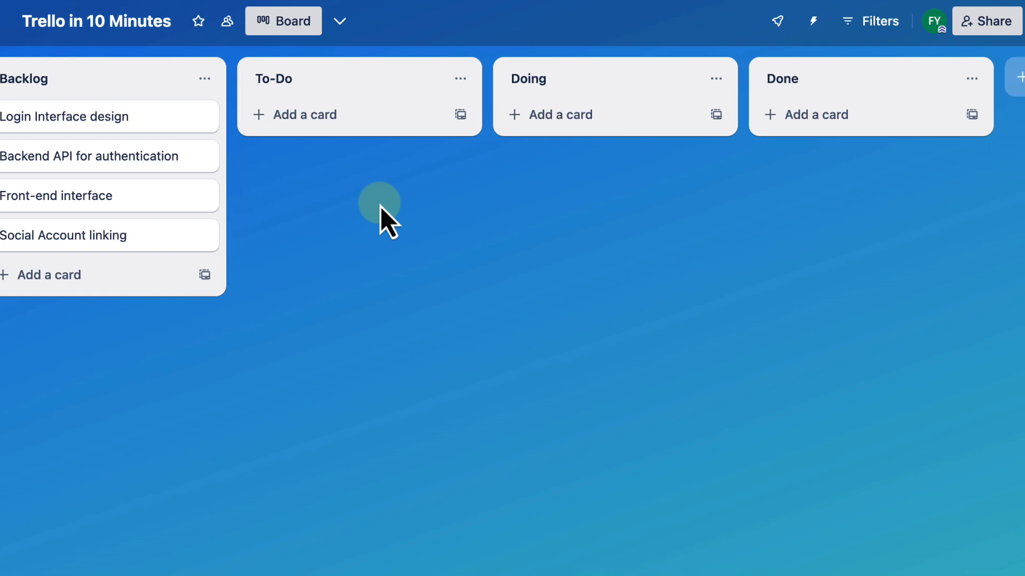
scroll(380, 206, "right", 7)
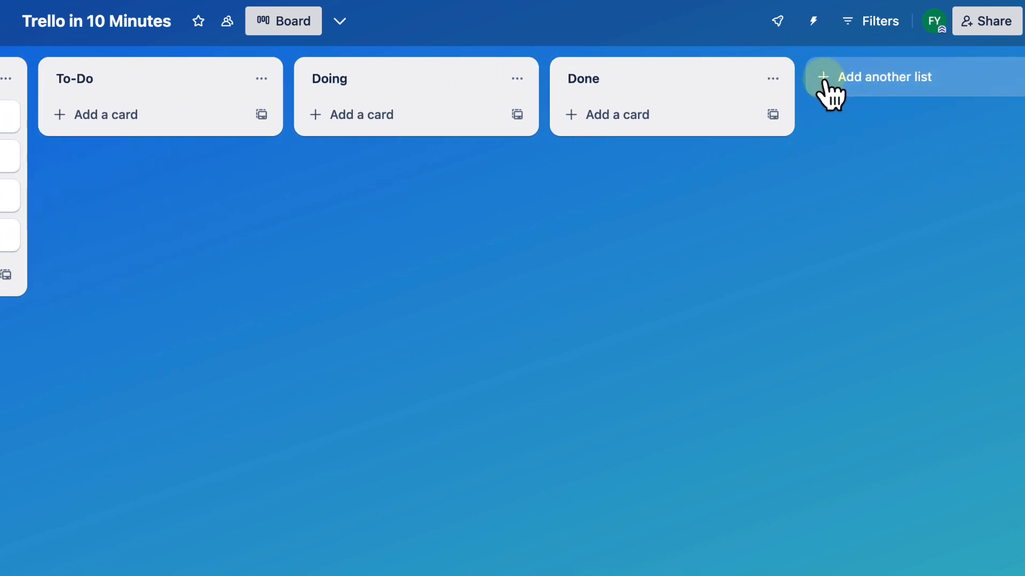
left_click(825, 78)
type("Te")
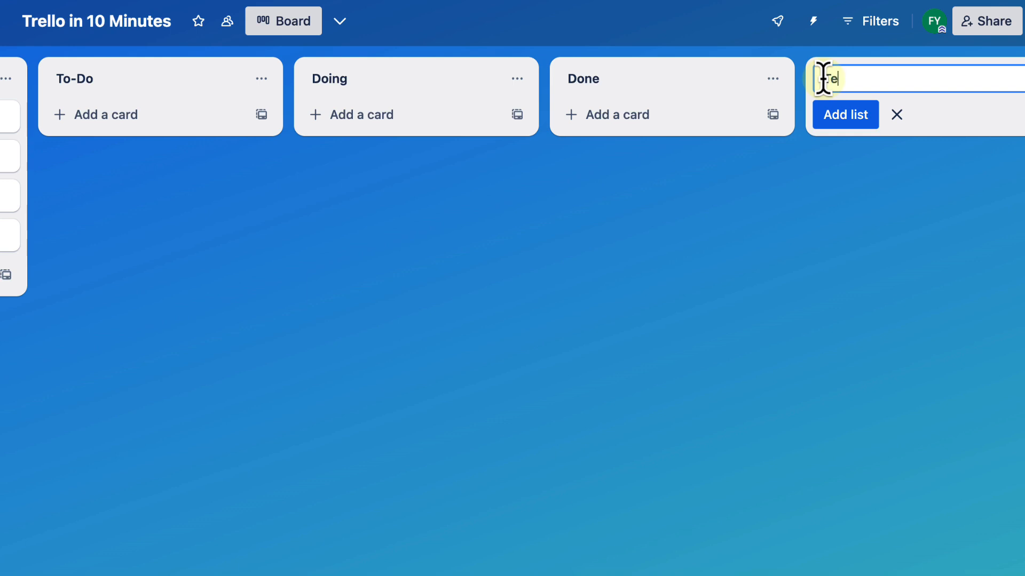
type("sting/QA")
type("v")
key("BackSpace")
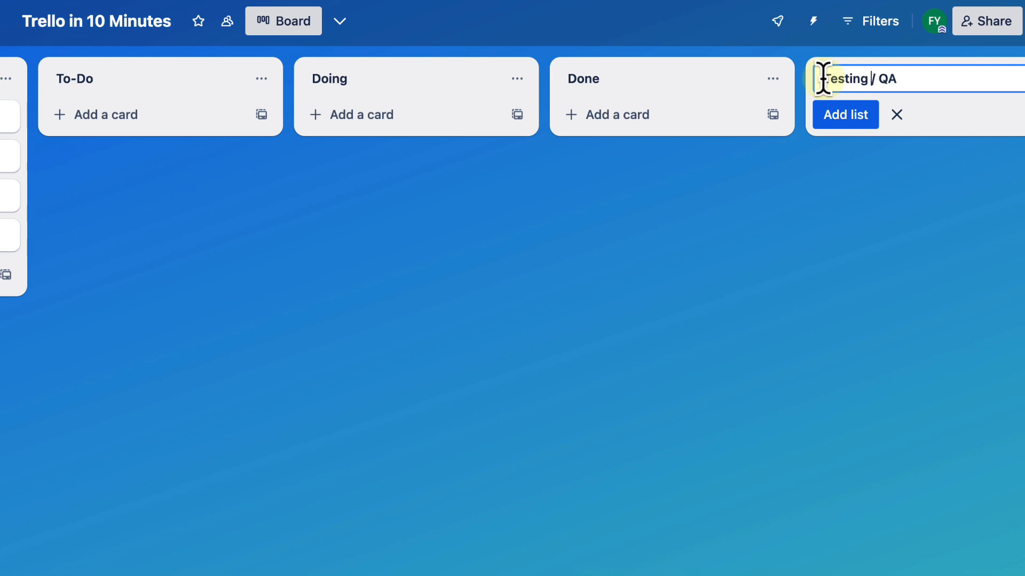
left_click(868, 133)
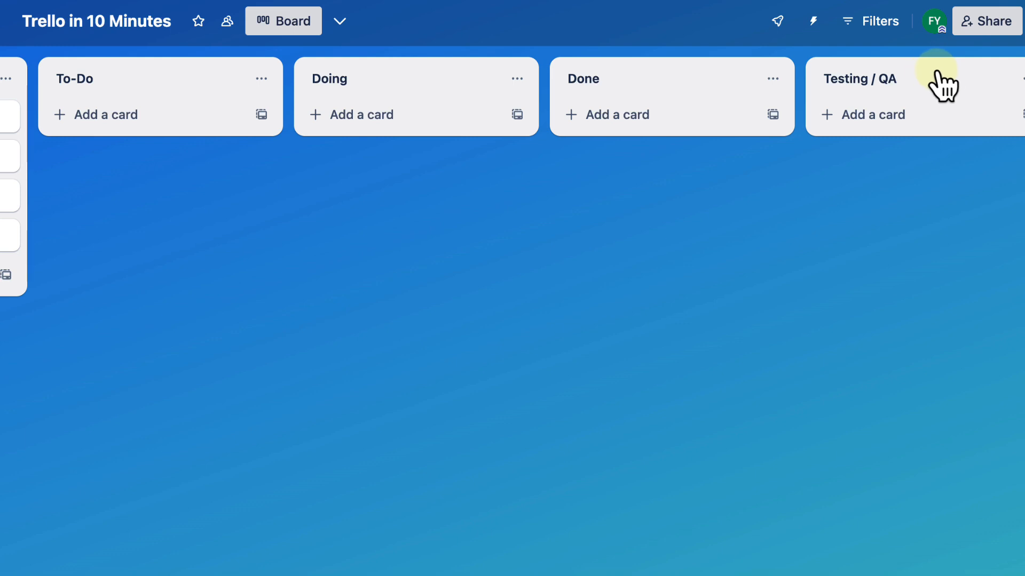
Step: Reorder the board so that the "Testing / QA" list sits between Doing and Done
left_click_drag(940, 83, 681, 64)
scroll(444, 468, "left", 1)
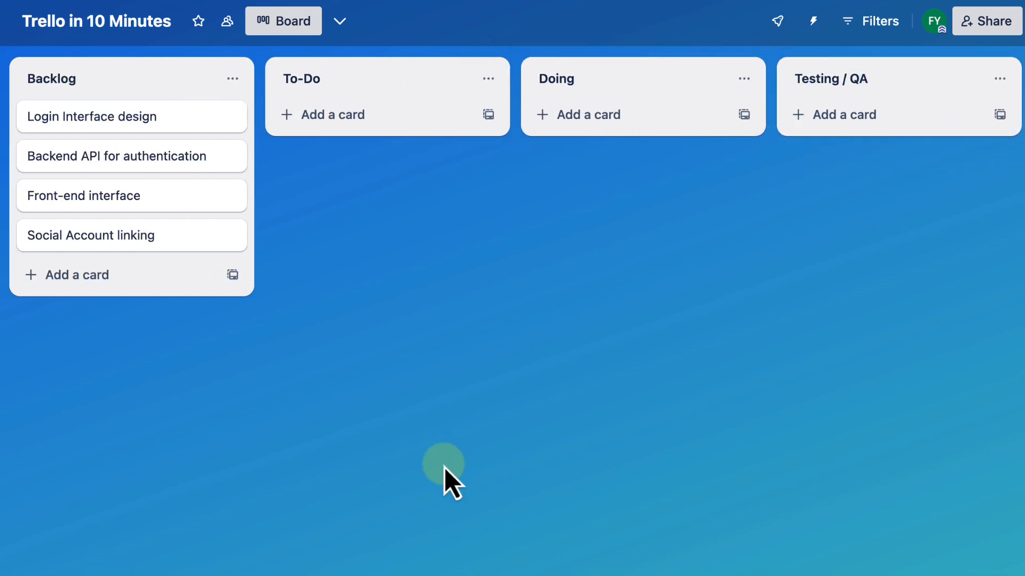
scroll(444, 467, "right", 10)
scroll(444, 467, "left", 10)
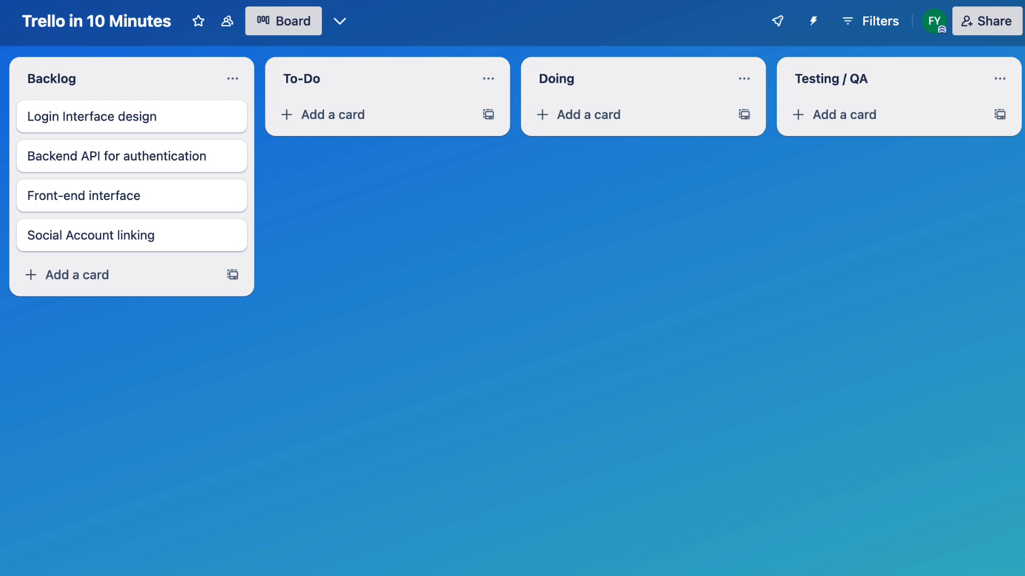
scroll(571, 289, "right", 5)
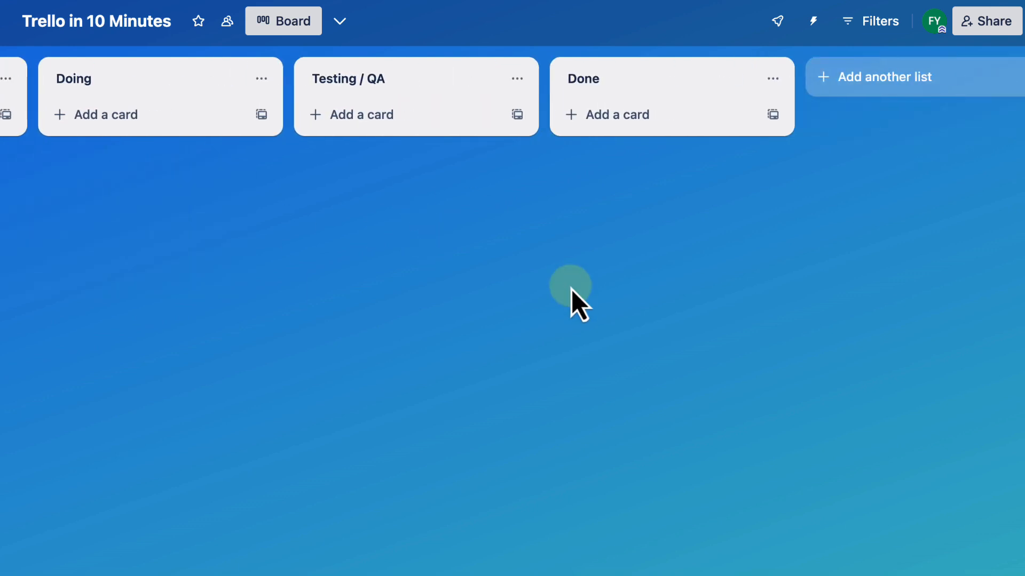
scroll(571, 289, "left", 5)
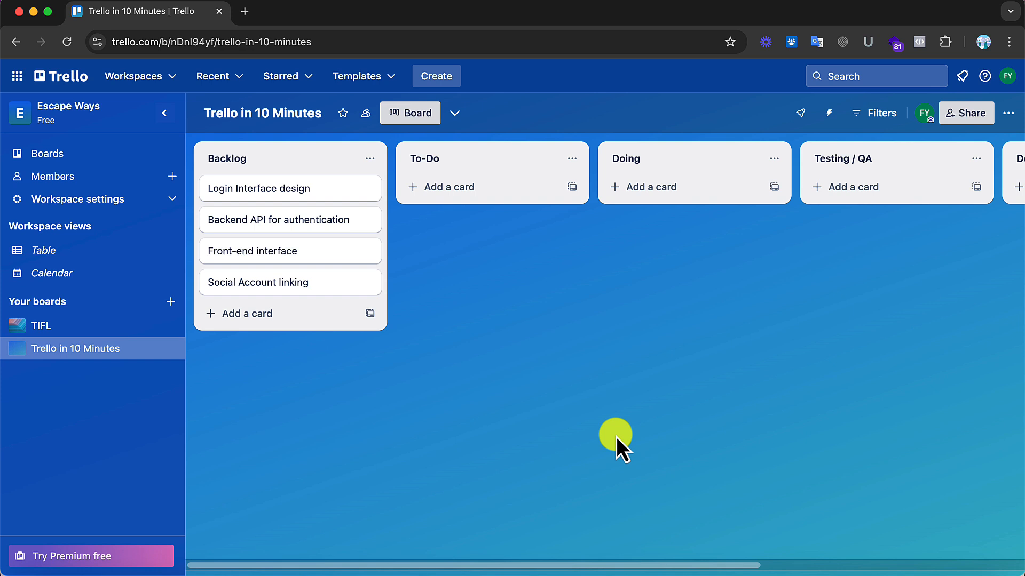
Step: Inspect the workspace's Table and Calendar views, including the Premium notice, and return to the "Trello in 10 Minutes" board
scroll(539, 466, "right", 7)
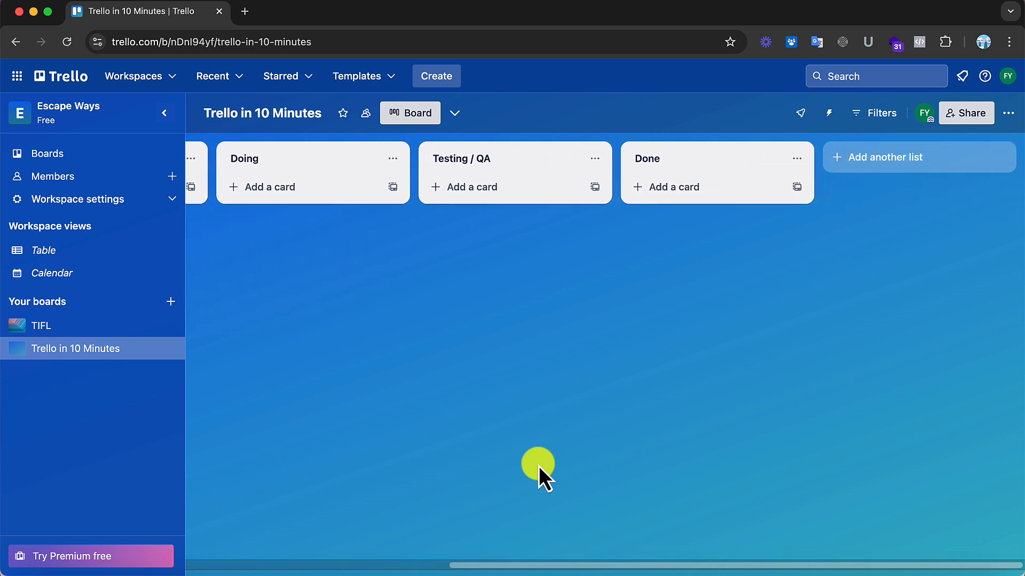
scroll(539, 466, "left", 4)
scroll(539, 466, "left", 3)
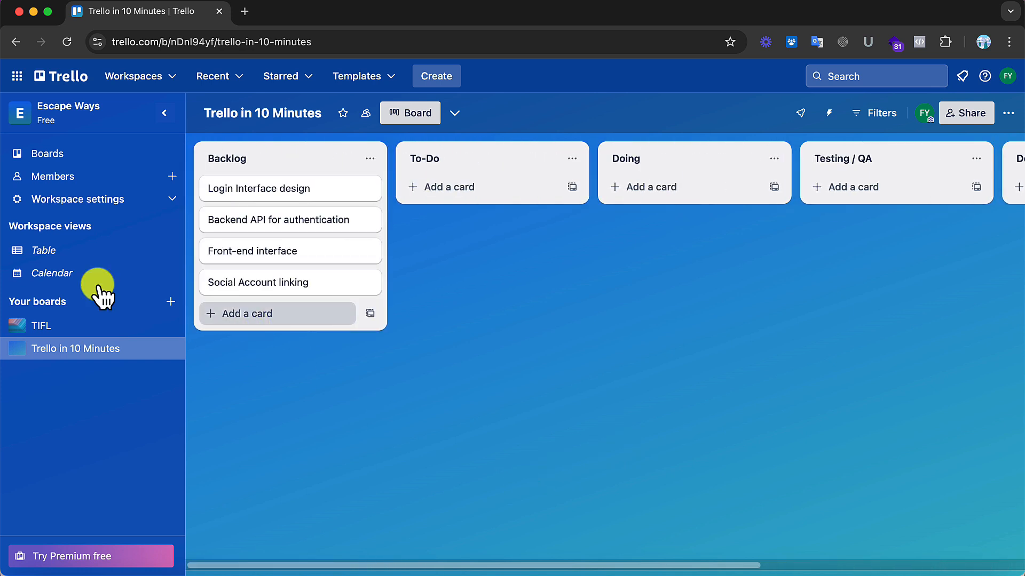
left_click(47, 255)
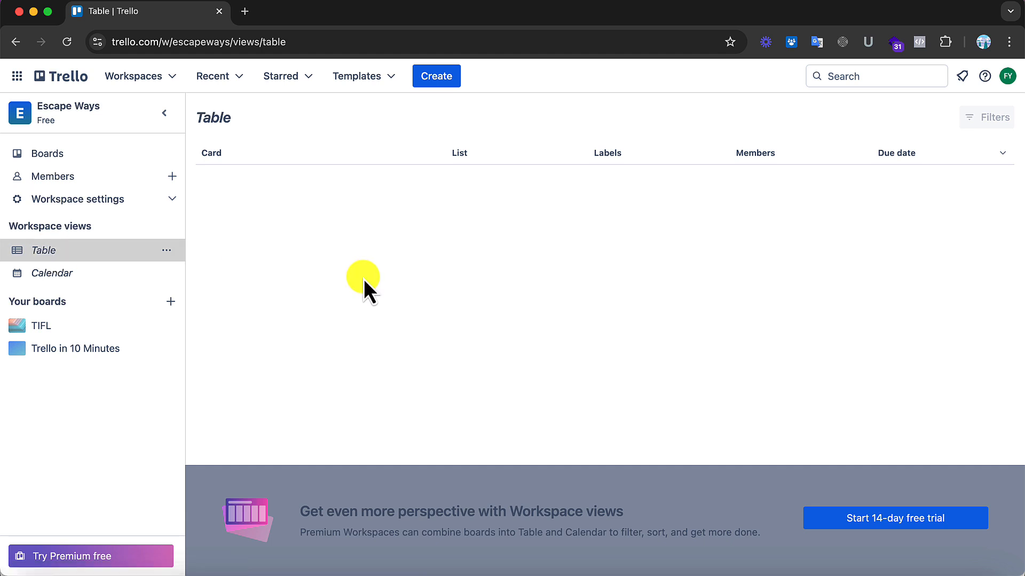
left_click(32, 273)
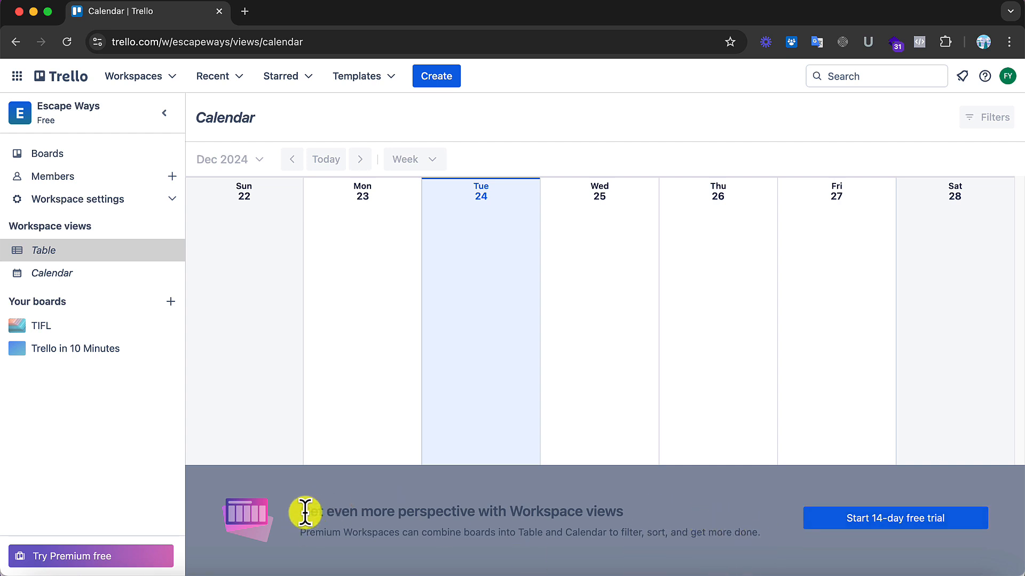
left_click_drag(299, 513, 681, 532)
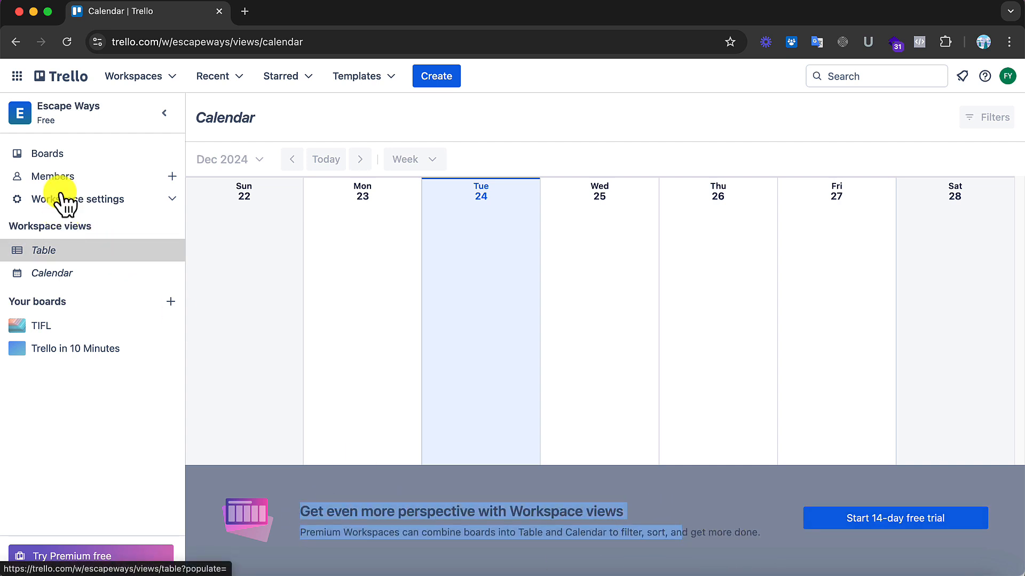
left_click(63, 160)
left_click(541, 336)
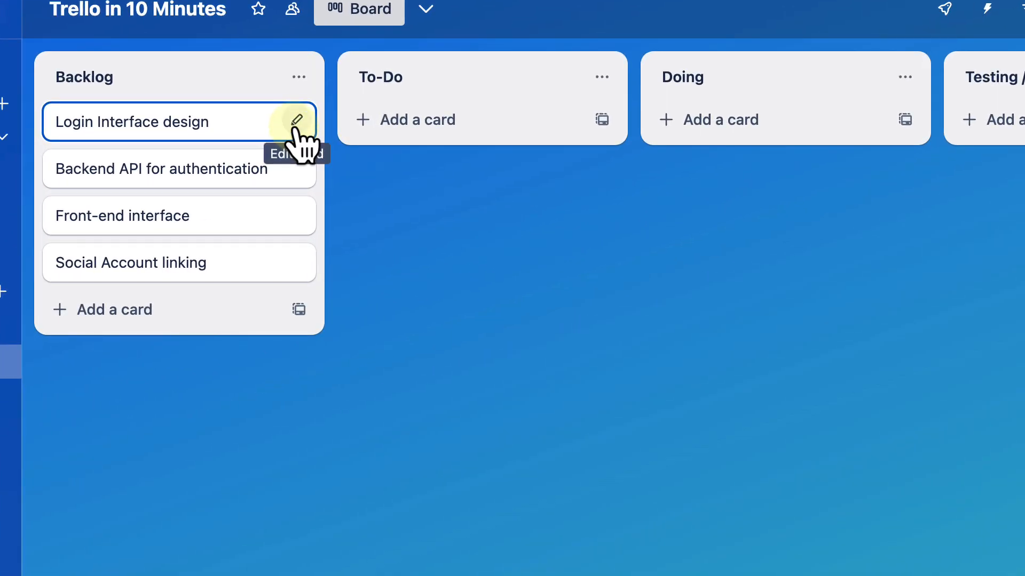
Step: Examine the quick-edit options of the "Login Interface design" card, and open and close its detail view
left_click(296, 122)
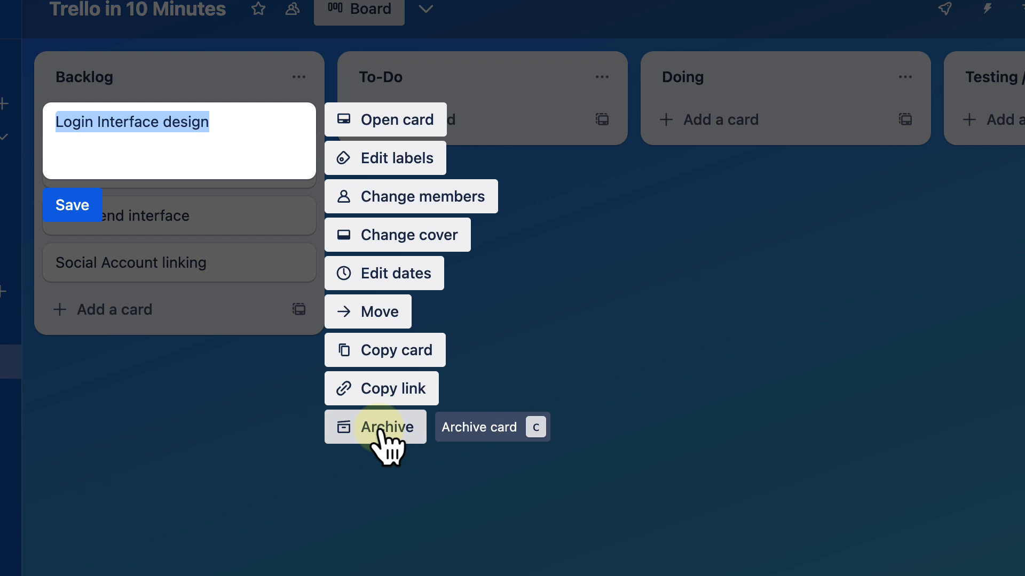
left_click(343, 488)
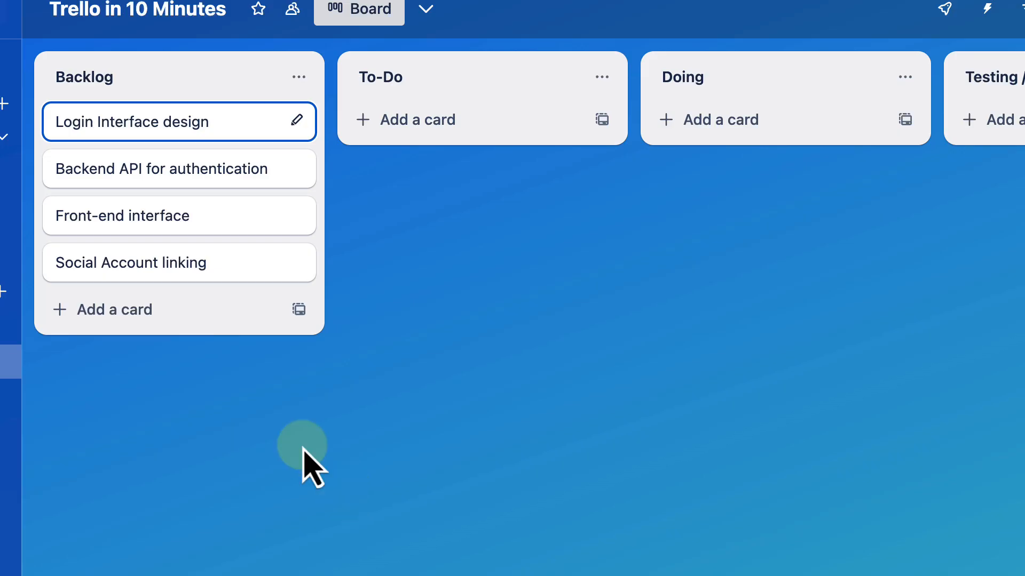
left_click(151, 130)
left_click(886, 9)
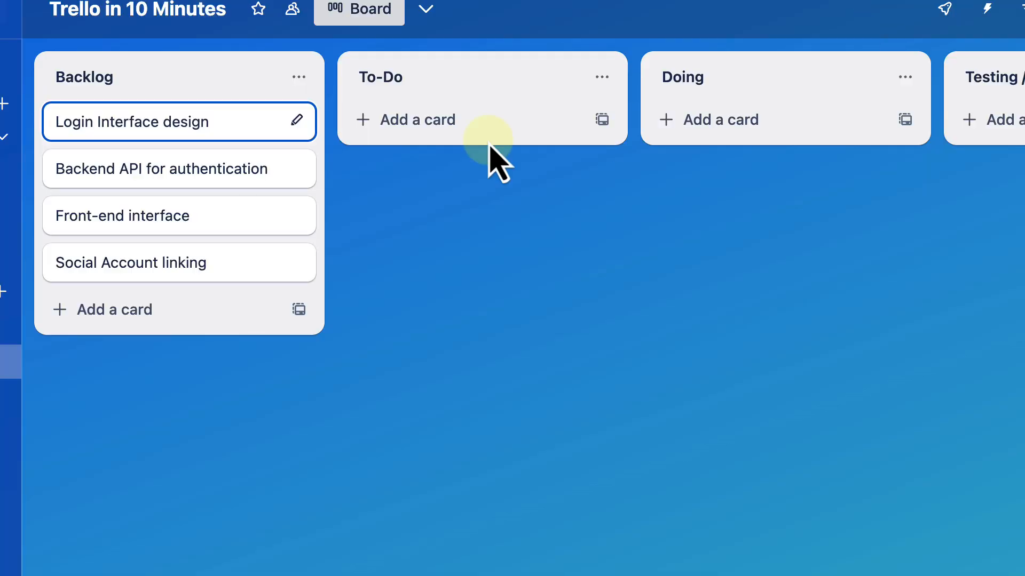
Step: Open the "Login Interface design" card from its quick-edit options and review its activity history
left_click(299, 120)
left_click(396, 123)
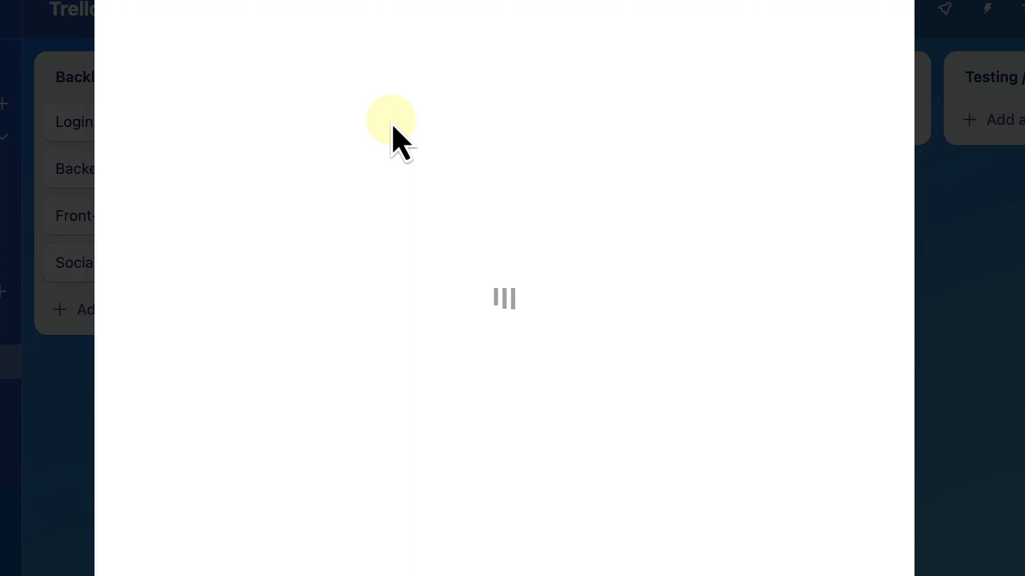
scroll(549, 359, "down", 8)
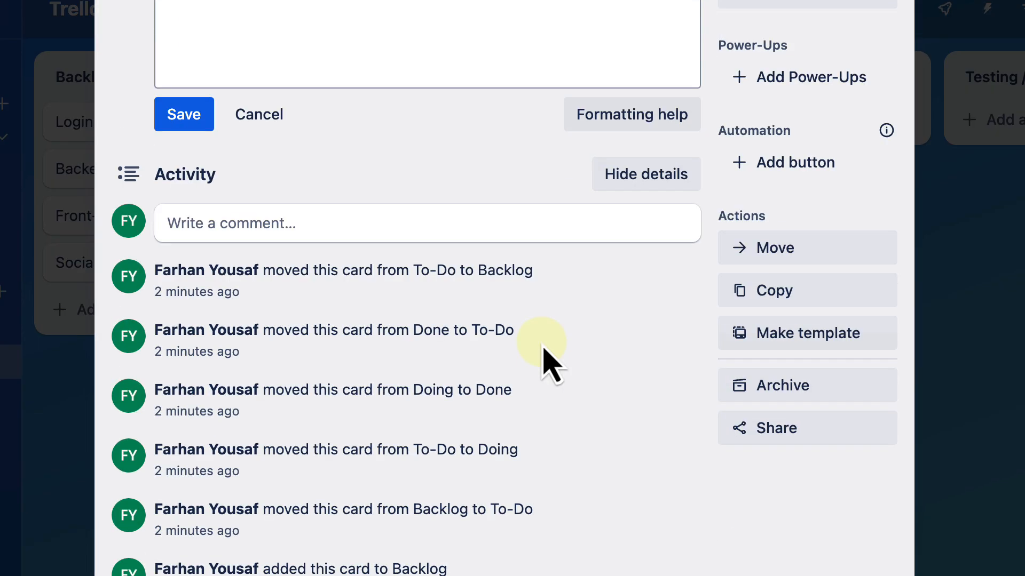
scroll(544, 357, "up", 8)
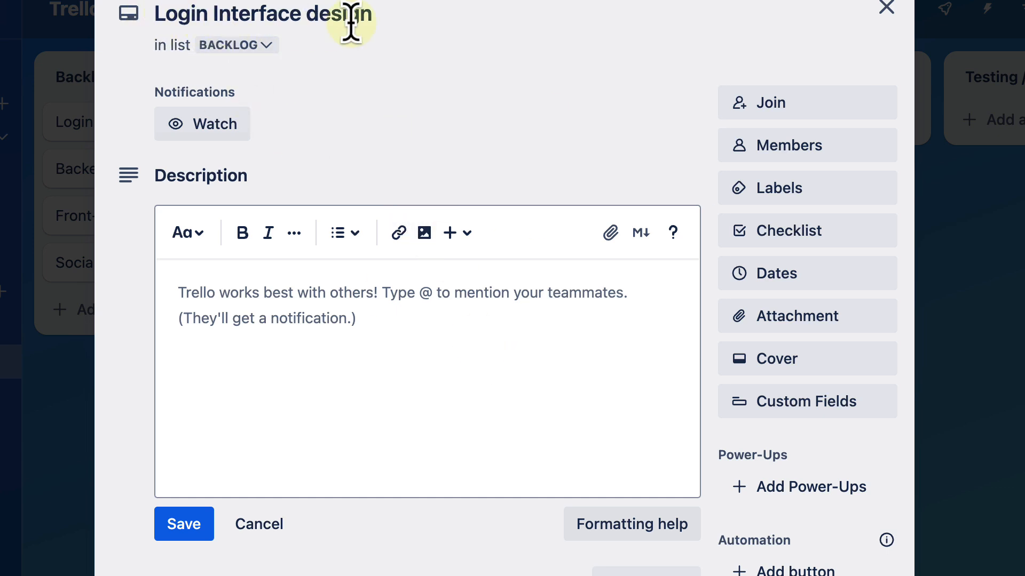
Step: Rename the open card to "Login Interface design - UI"
left_click_drag(379, 12, 163, 17)
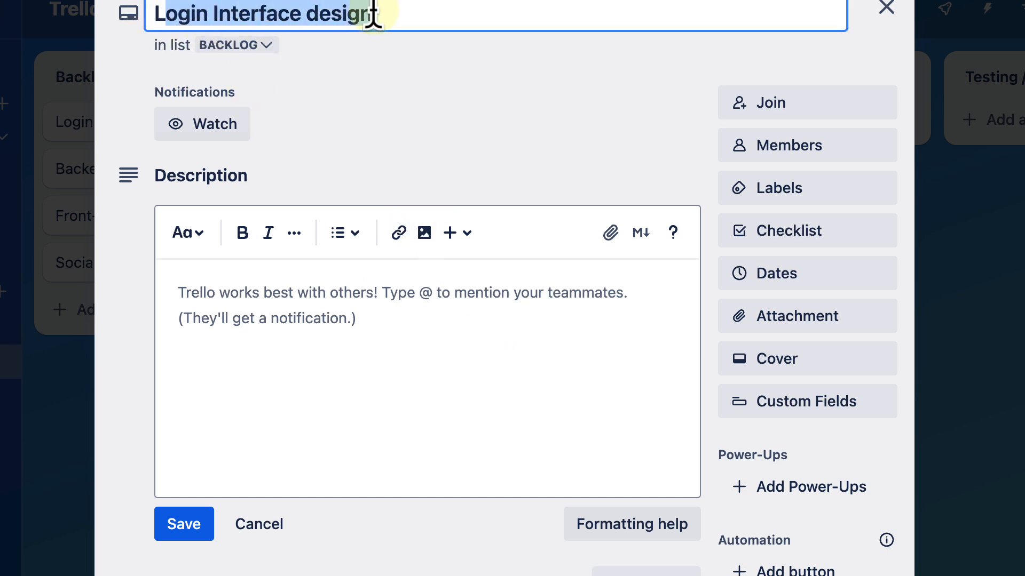
left_click(409, 12)
type("- 1")
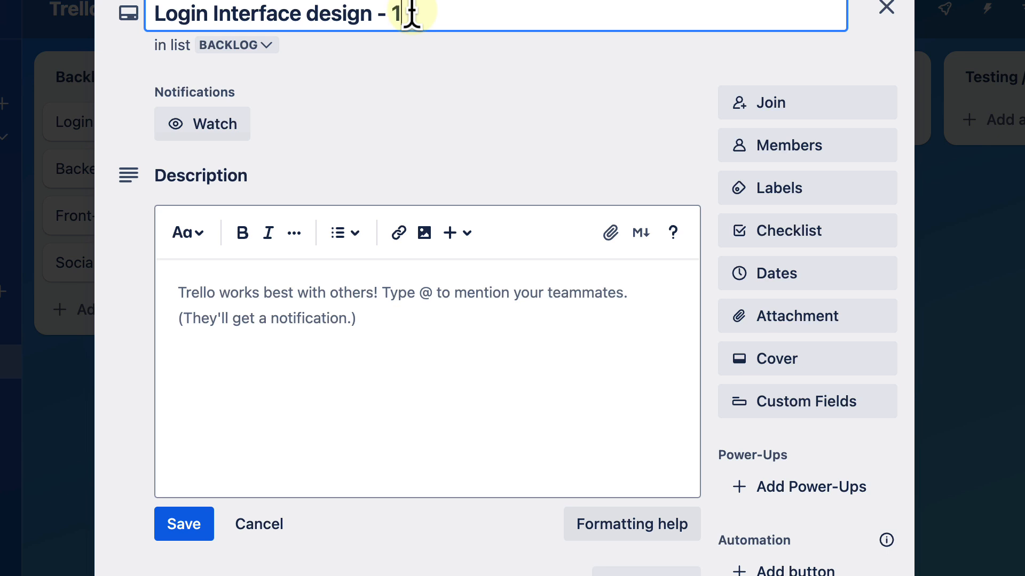
key("BackSpace")
type("UI")
key("Return")
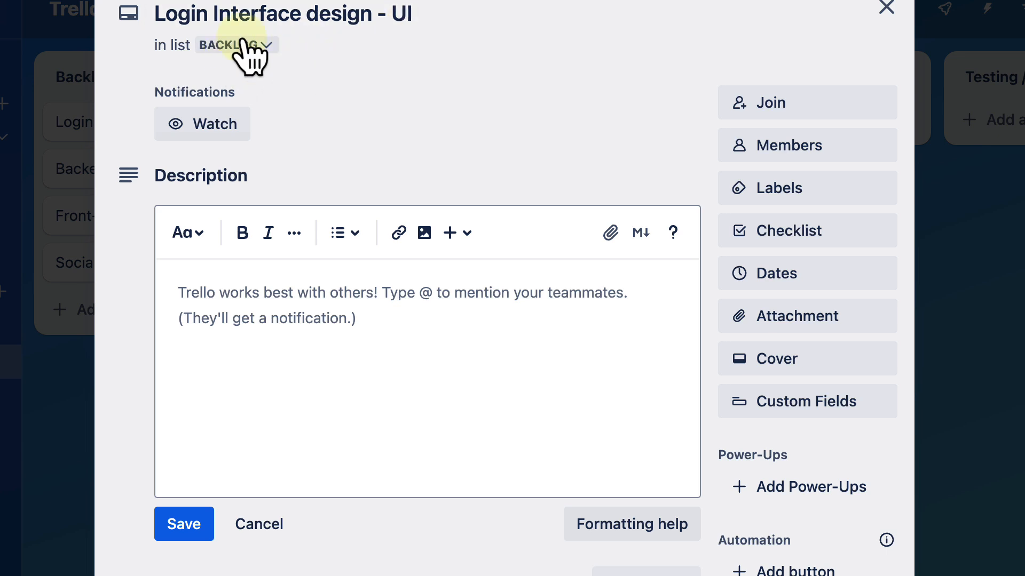
Step: Check the card's move destination options, dismiss them, and turn on watching for the card
left_click(266, 45)
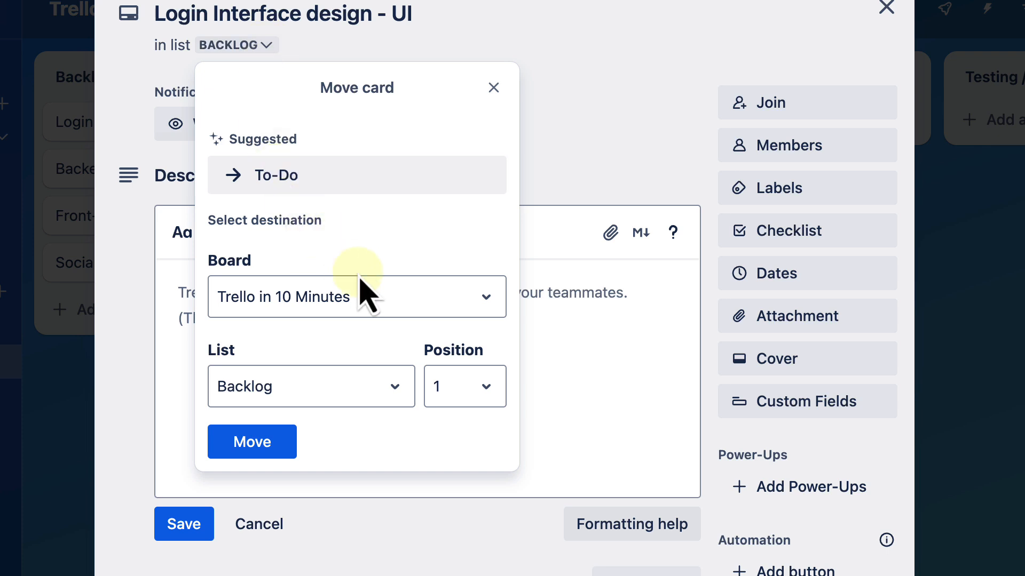
left_click(631, 163)
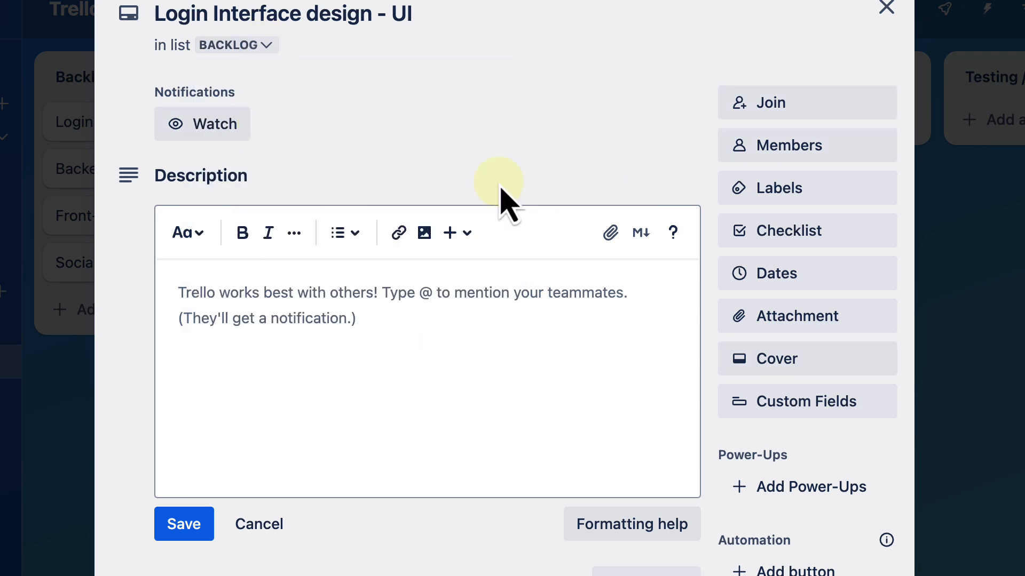
scroll(504, 202, "down", 1)
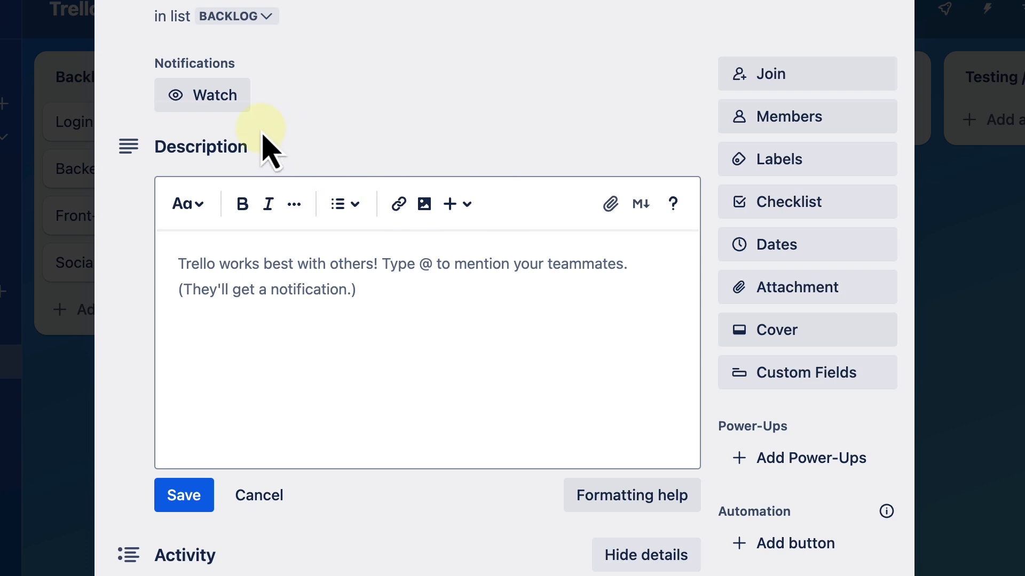
left_click(228, 105)
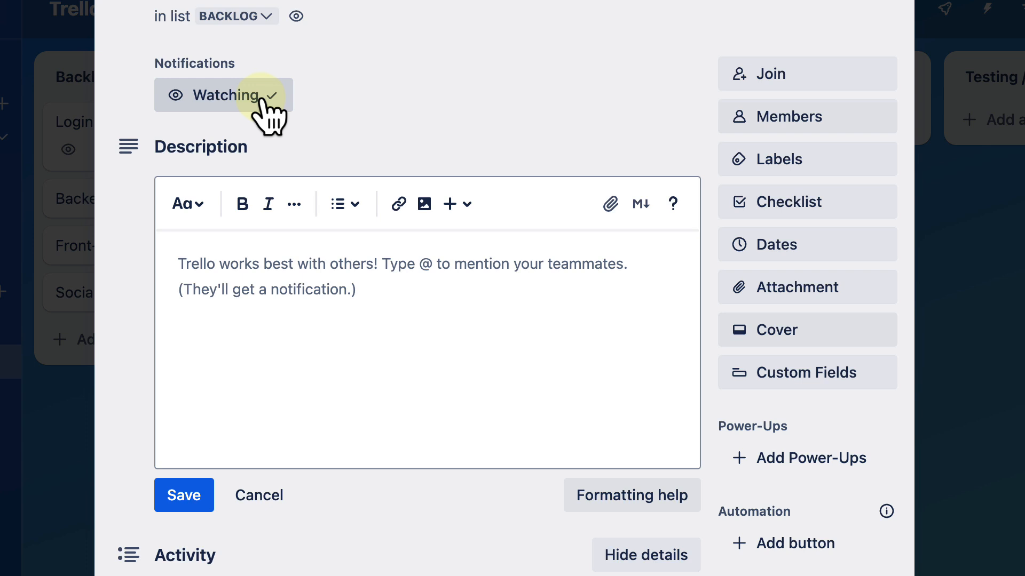
Step: Enter "Create figma design for the login interface of mobile App" as the first line of the card's description
left_click(275, 274)
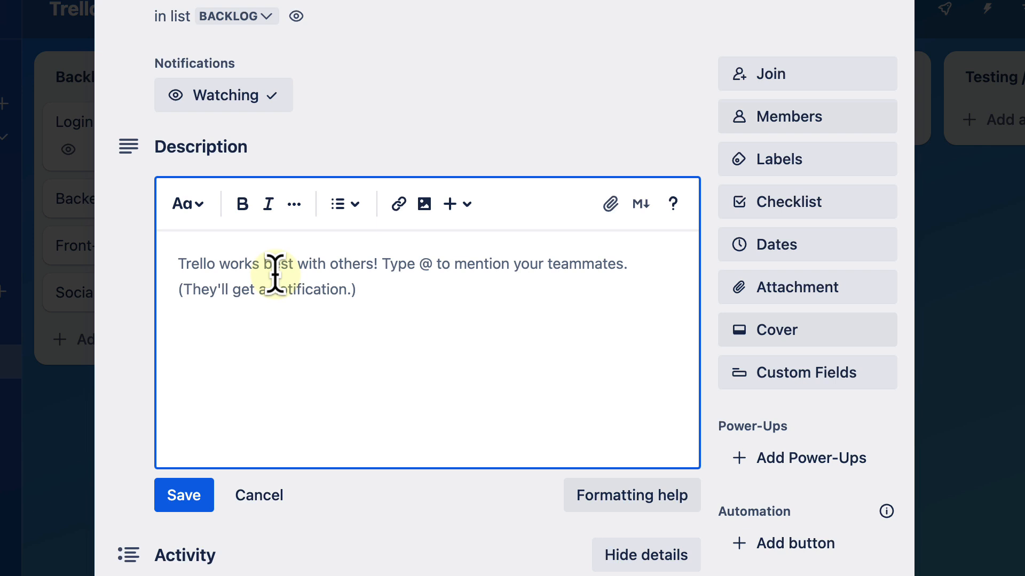
type("Crea")
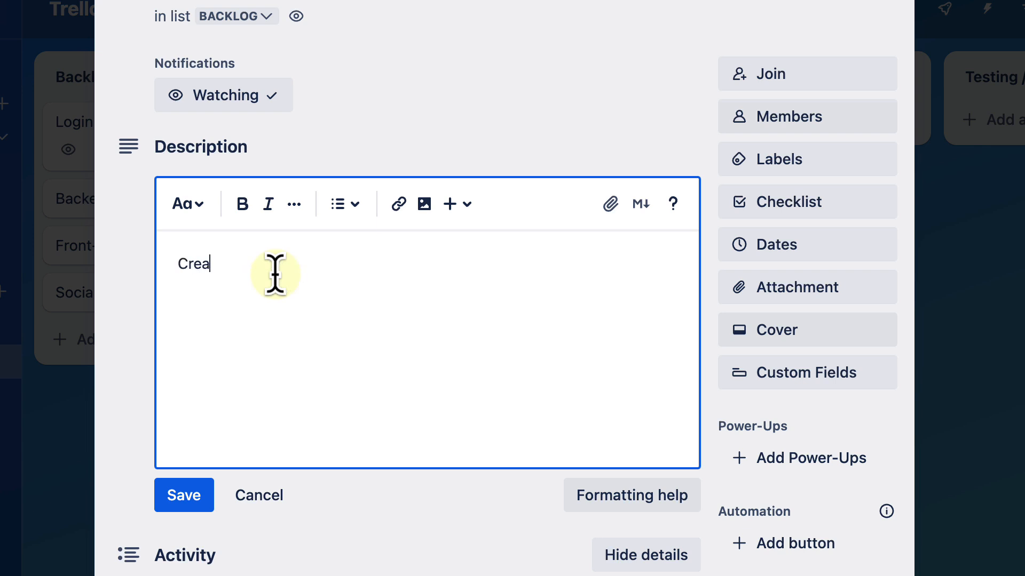
type("te fign")
key("BackSpace")
type("ma design")
type("for")
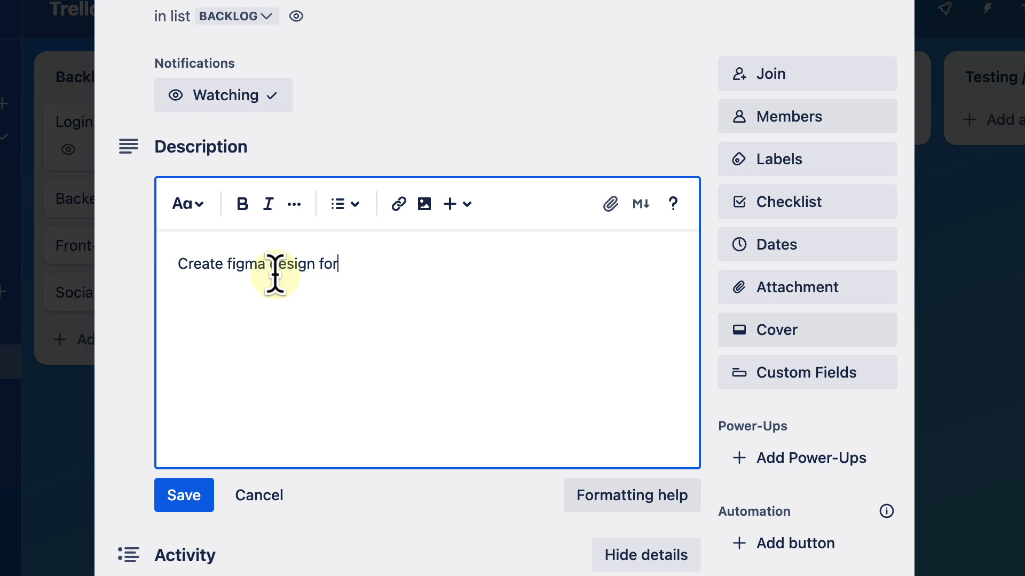
type(" the login in")
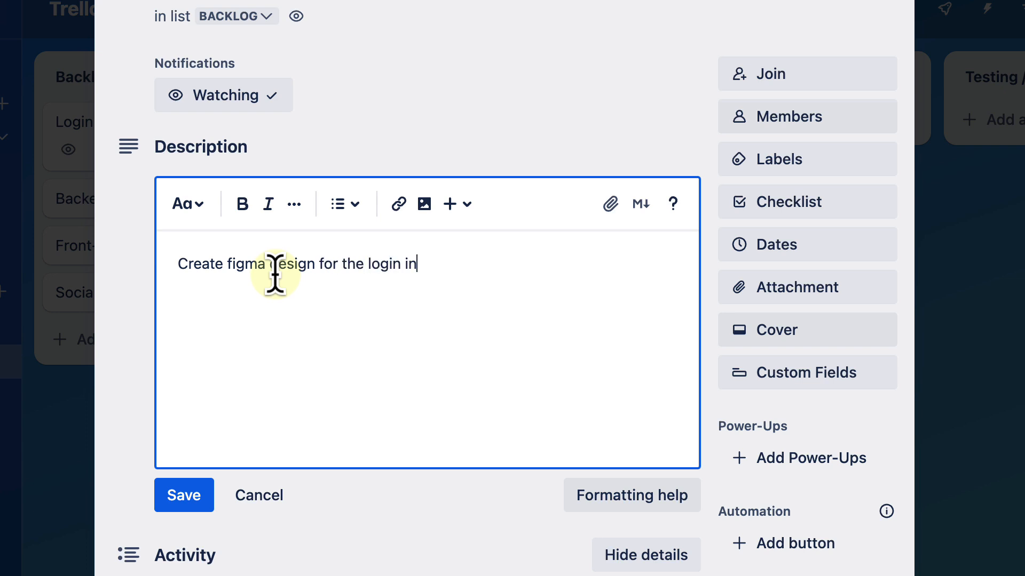
type("terface of mobile App")
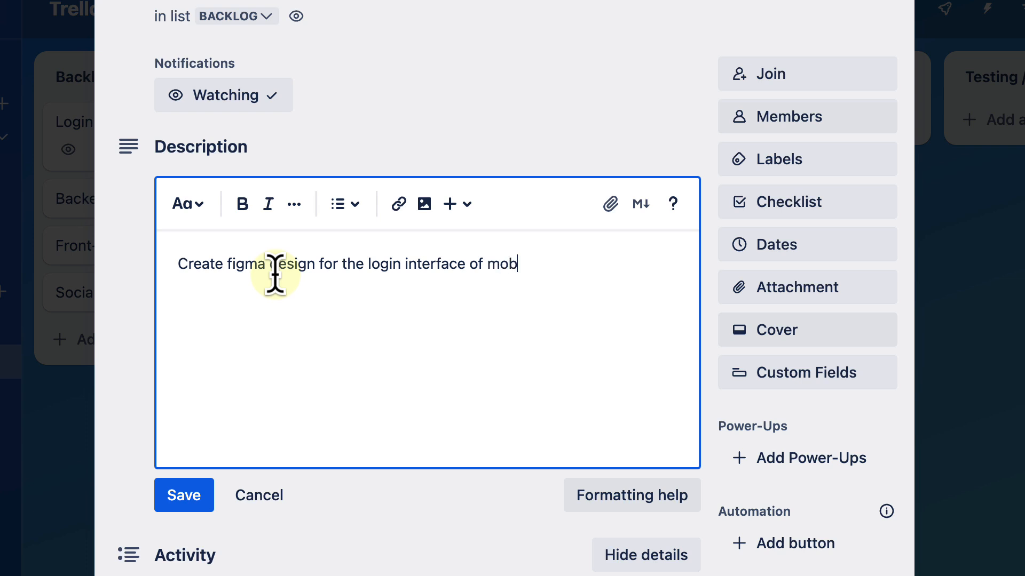
Step: Start a bullet list below the description's first line with the items "UI interface" and "Color palletes"
key("Return")
left_click(341, 205)
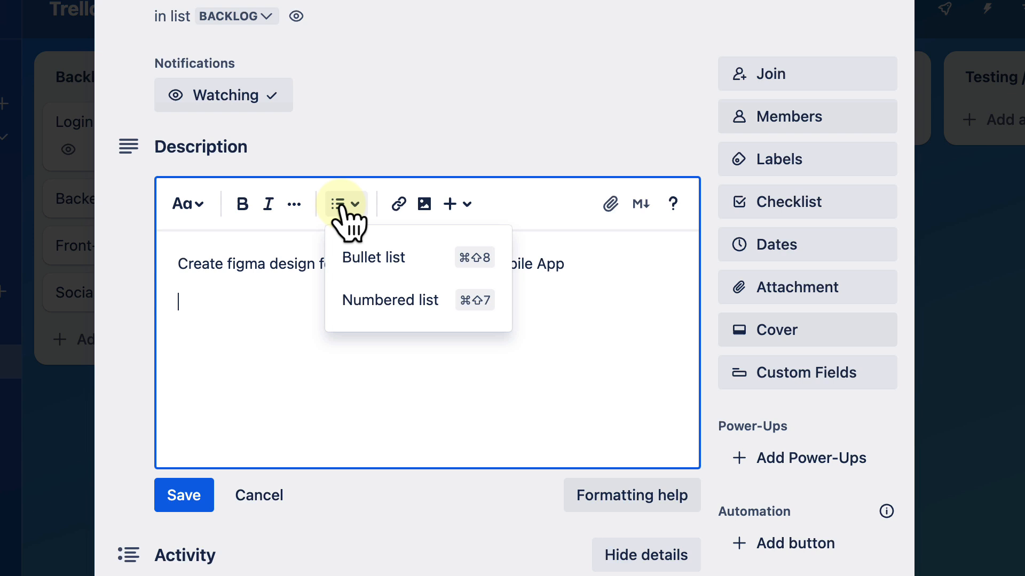
left_click(364, 259)
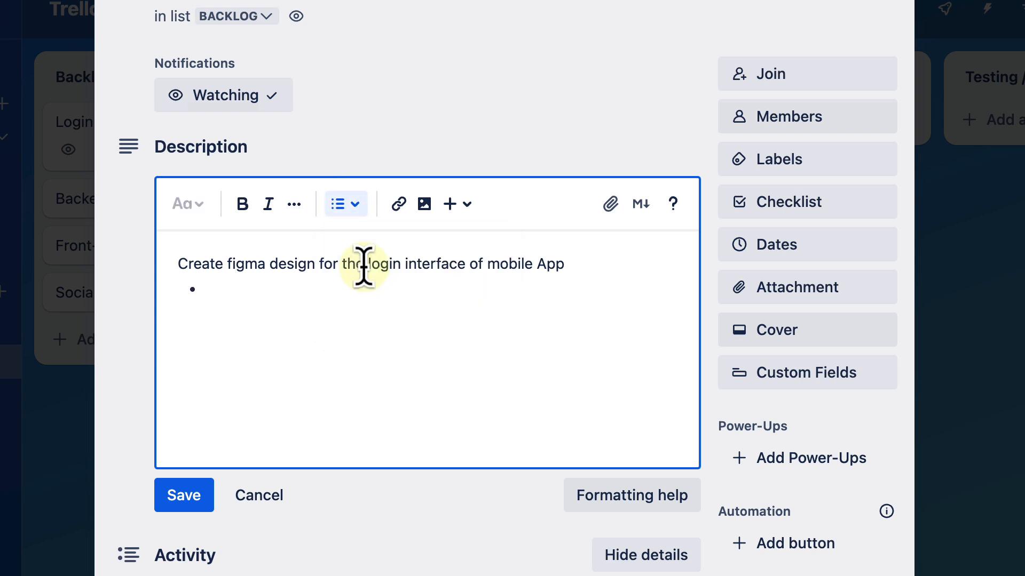
type("UI interface")
key("Return")
type("Color ")
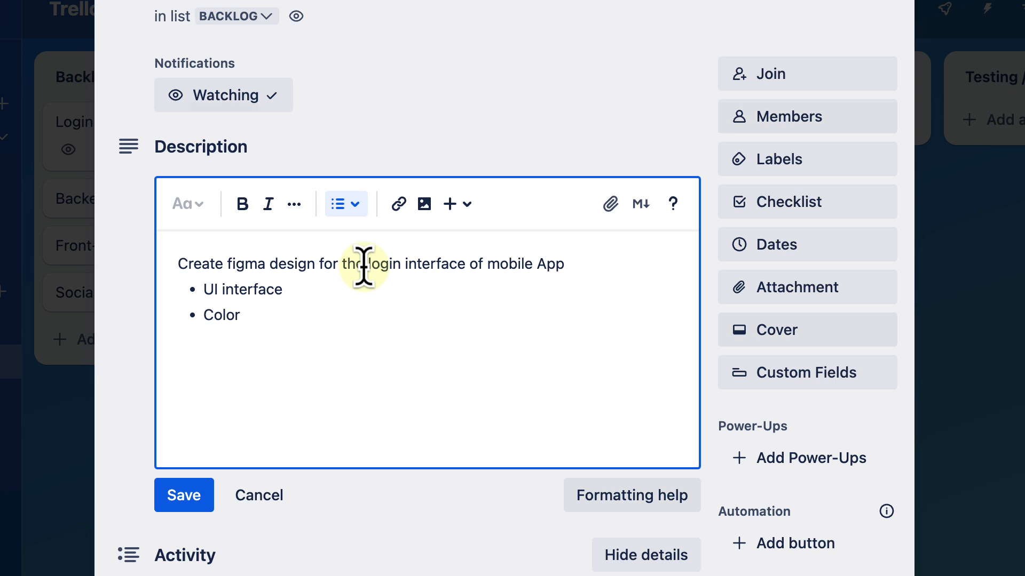
type("palletes")
key("Return")
Step: Add the third bullet "web sliced version" to the description and save it
type("web")
type("slin")
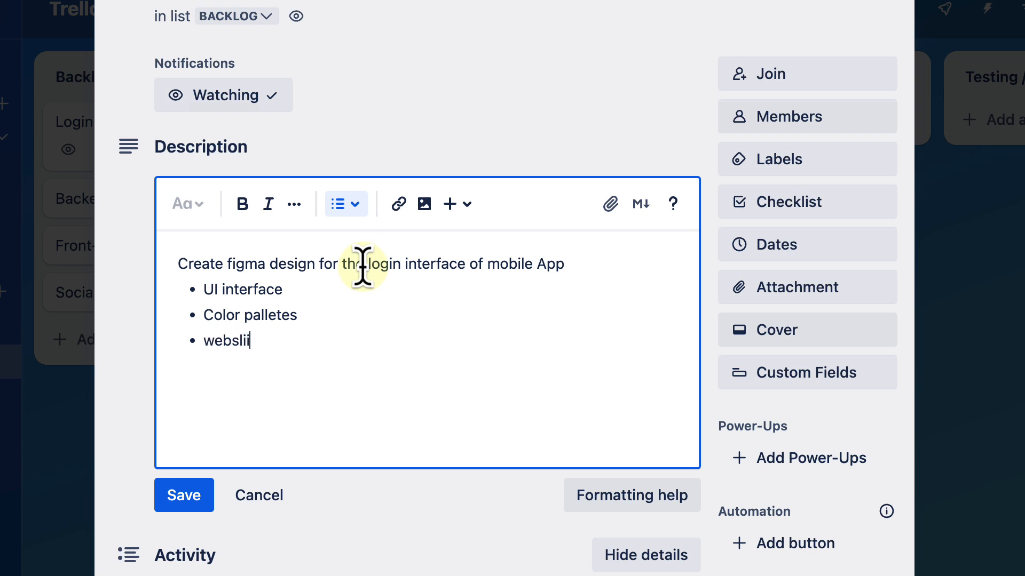
key("BackSpace")
type("cing")
key("BackSpace")
key("BackSpace")
key("BackSpace")
key("BackSpace")
key("BackSpace")
key("BackSpace")
key("BackSpace")
type("slices")
key("BackSpace")
type("d version")
key("Return")
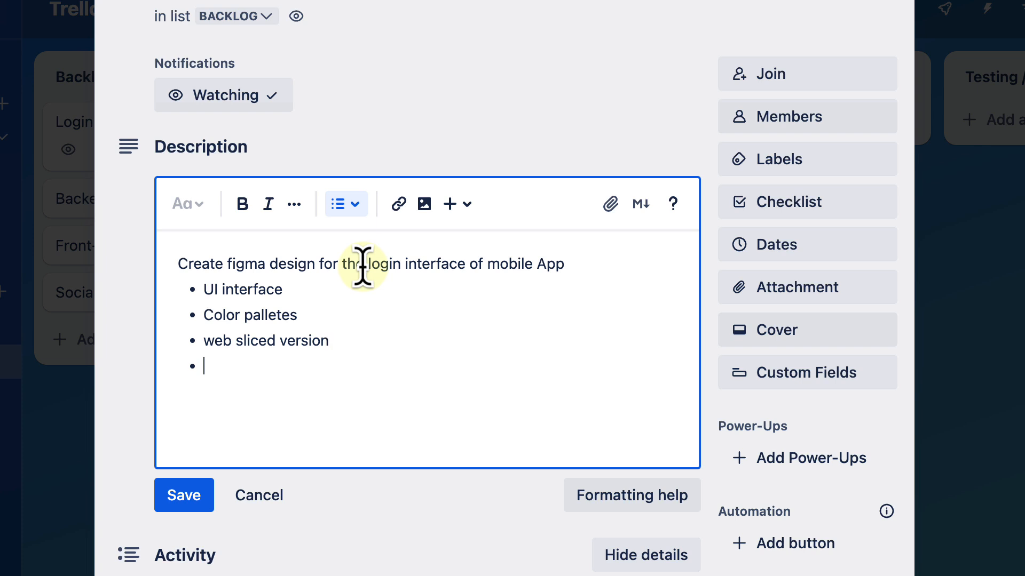
left_click(184, 507)
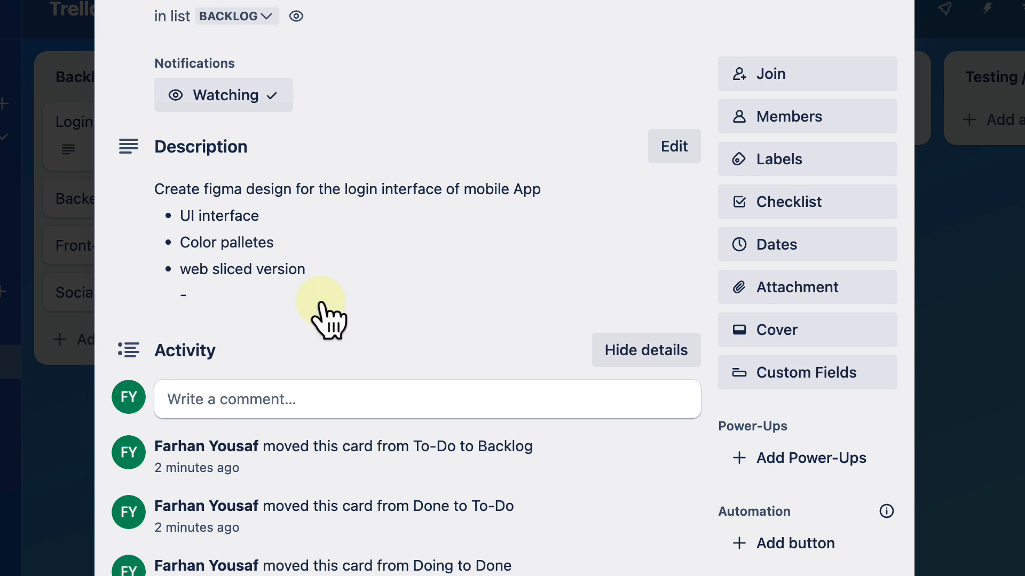
Step: Hide the card's detailed activity history and look over the actions available for the card
left_click(645, 352)
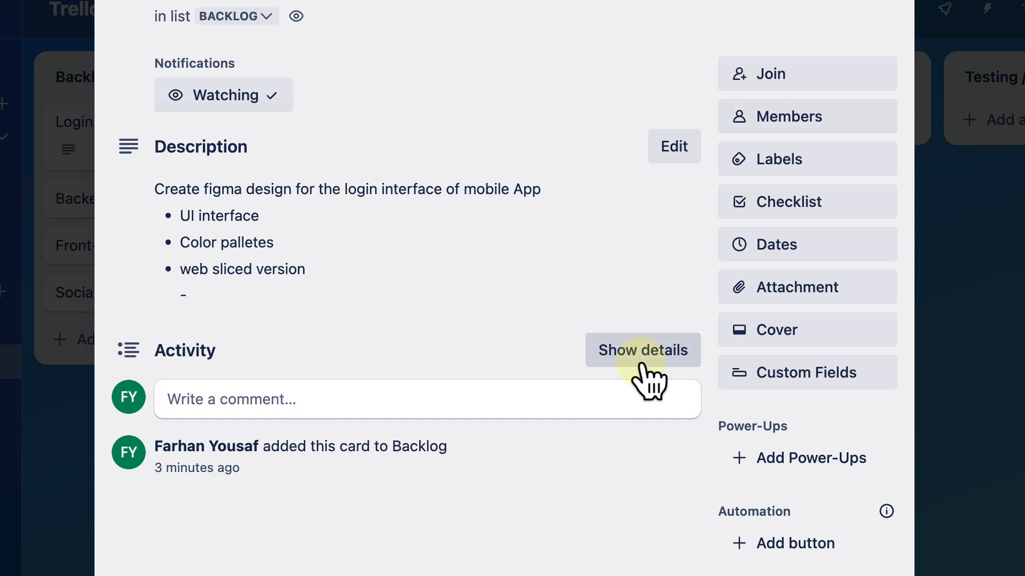
scroll(646, 485, "up", 1)
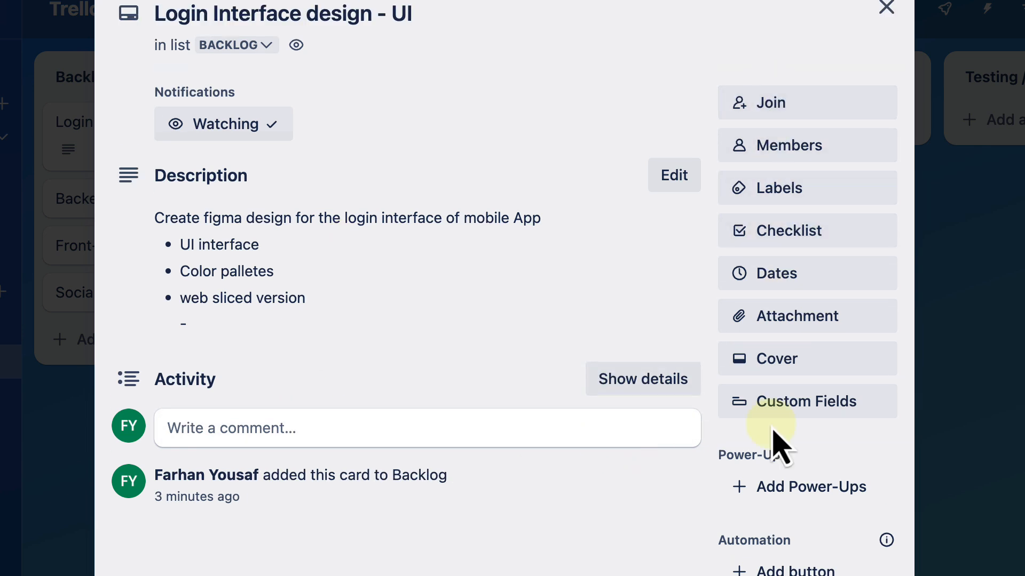
scroll(779, 464, "down", 3)
scroll(768, 203, "up", 3)
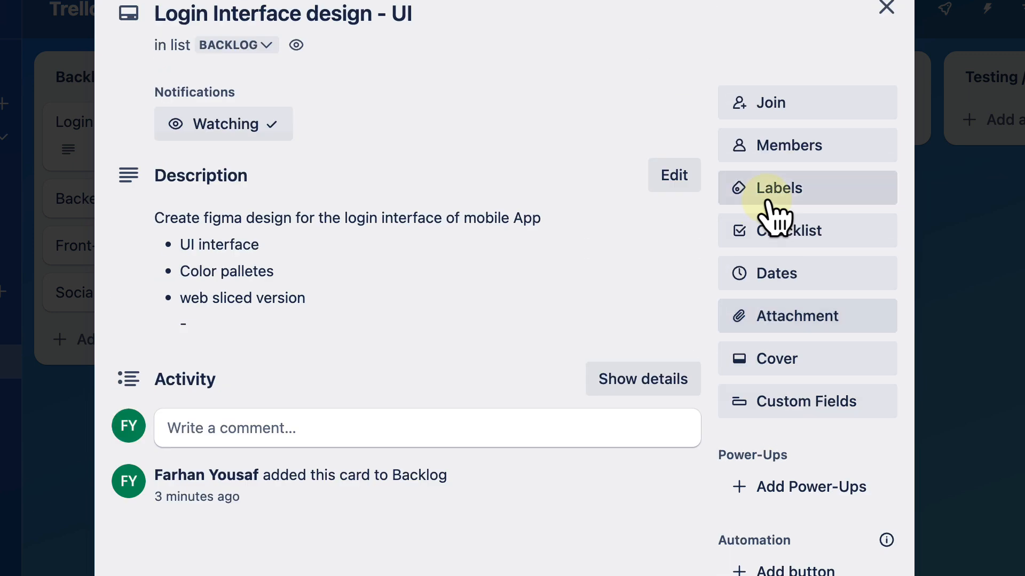
scroll(783, 328, "down", 5)
scroll(784, 329, "up", 5)
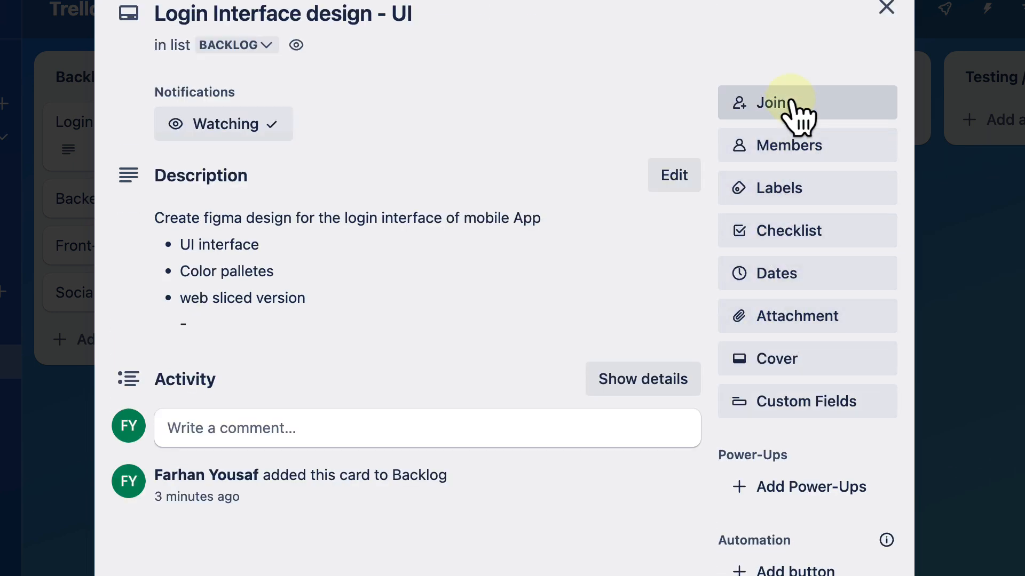
Step: Join the card as a member, trying out leaving and rejoining, and check its member list
left_click(769, 104)
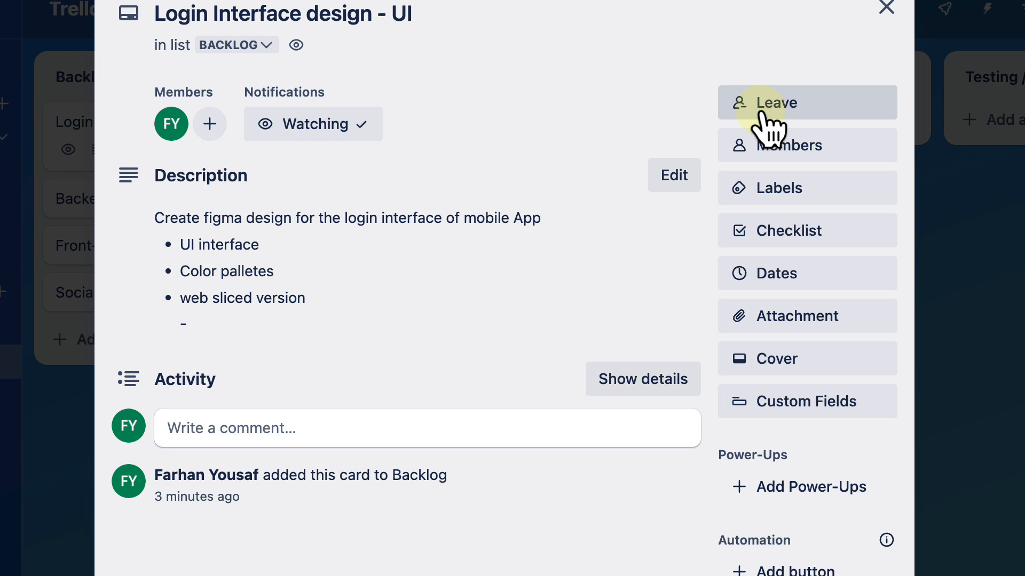
left_click(763, 115)
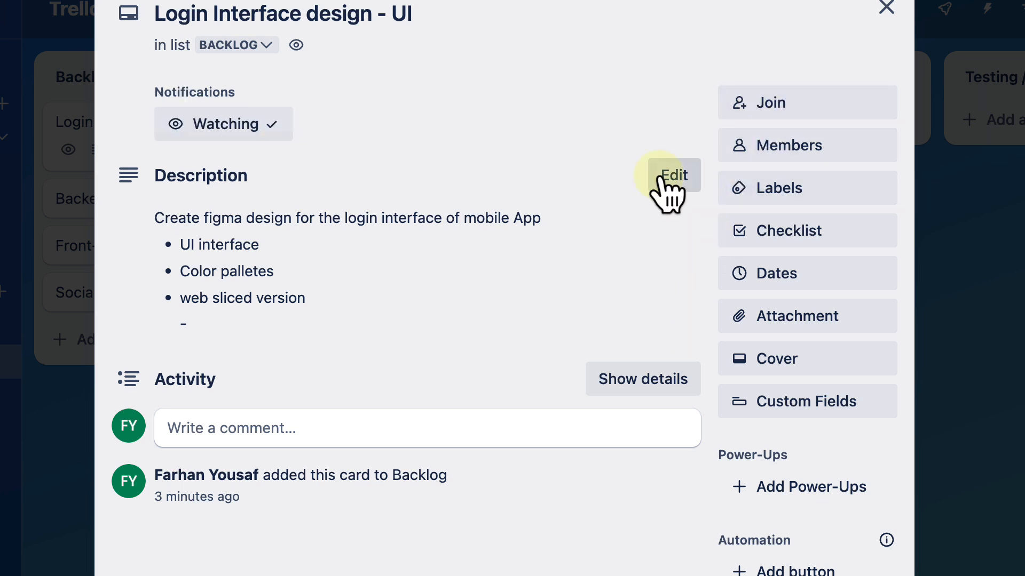
left_click(787, 122)
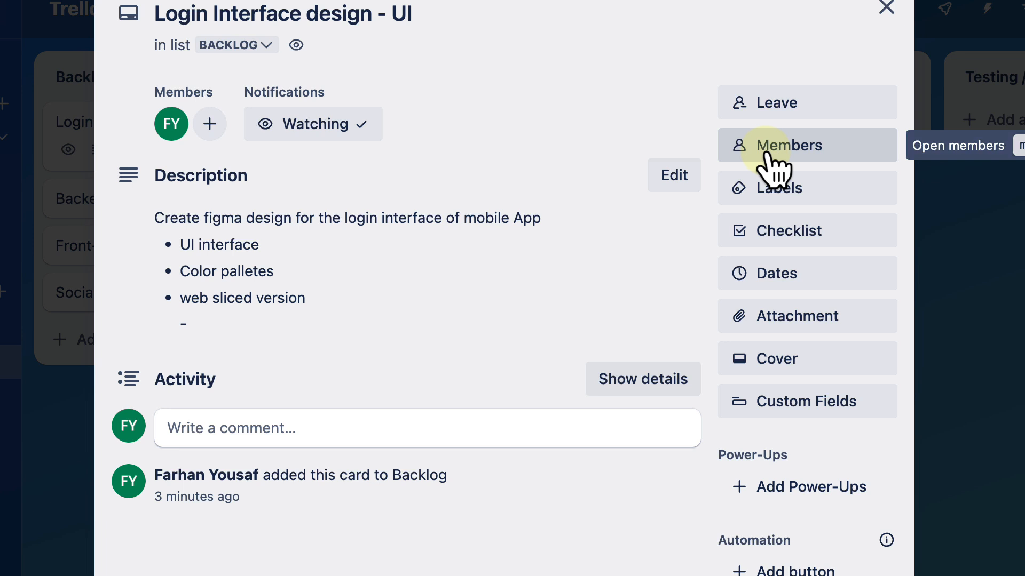
left_click(768, 155)
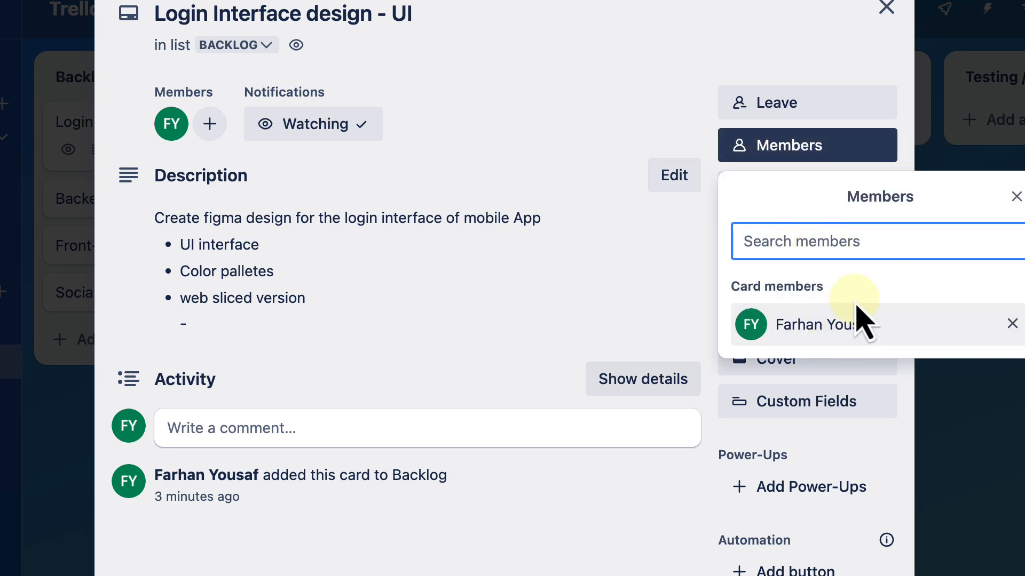
left_click(1013, 200)
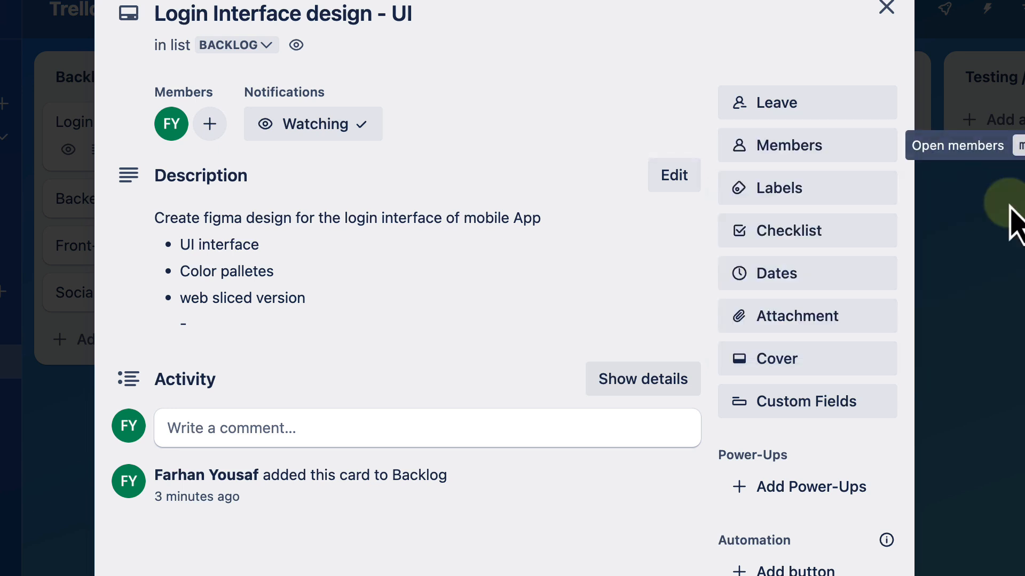
Step: Create a bold purple label titled "UI/UX" and apply it to the card
left_click(795, 192)
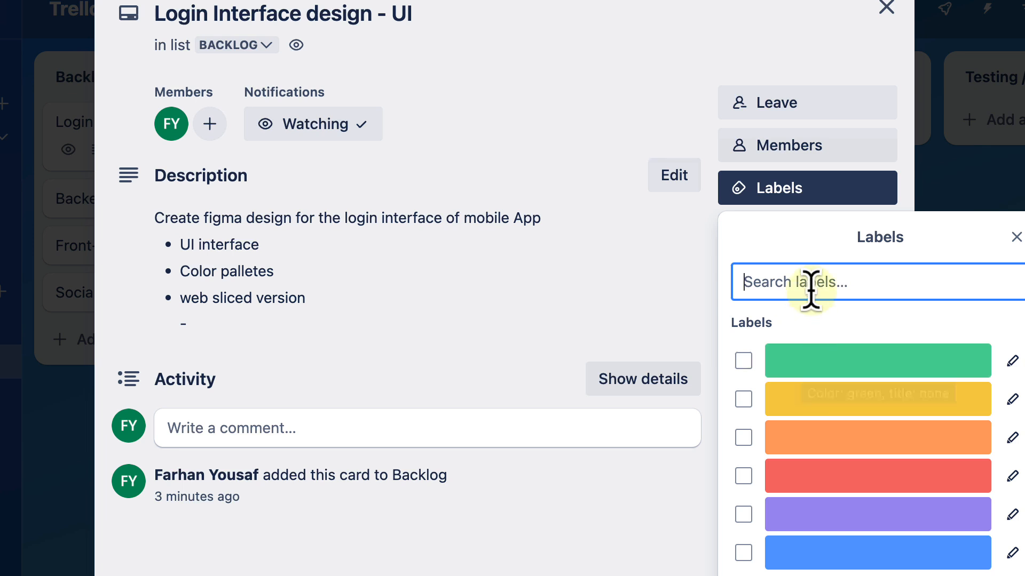
type("U")
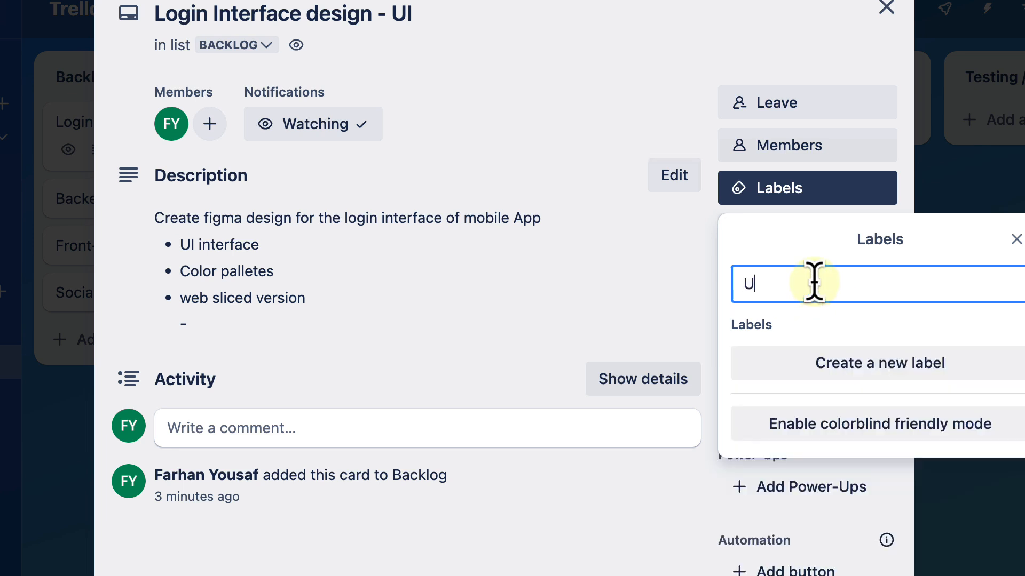
type("I/UX")
left_click(879, 363)
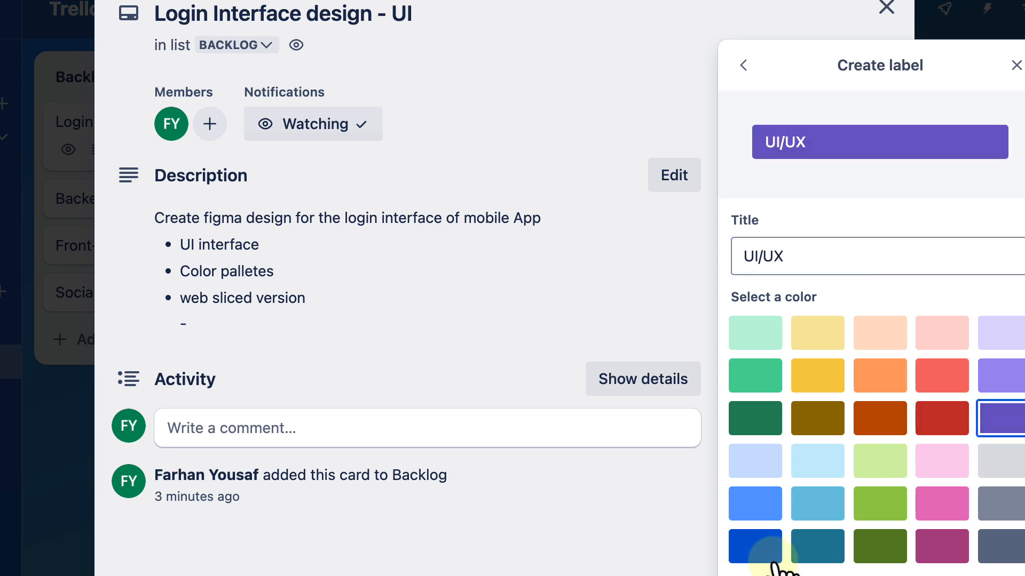
left_click(755, 575)
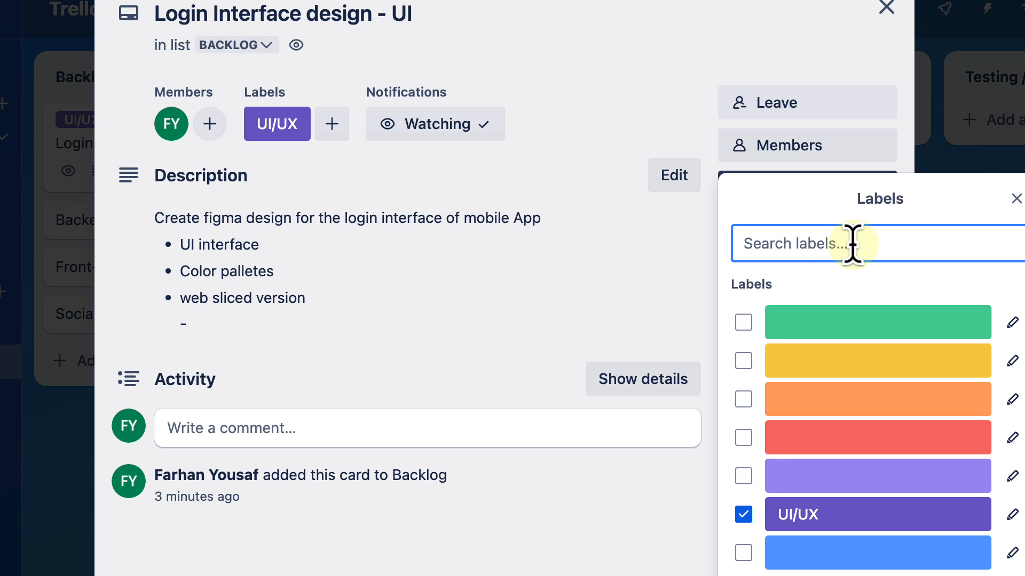
Step: Create a yellow label titled "Mobile Team" on the card and close the label list
type("Mobile Team")
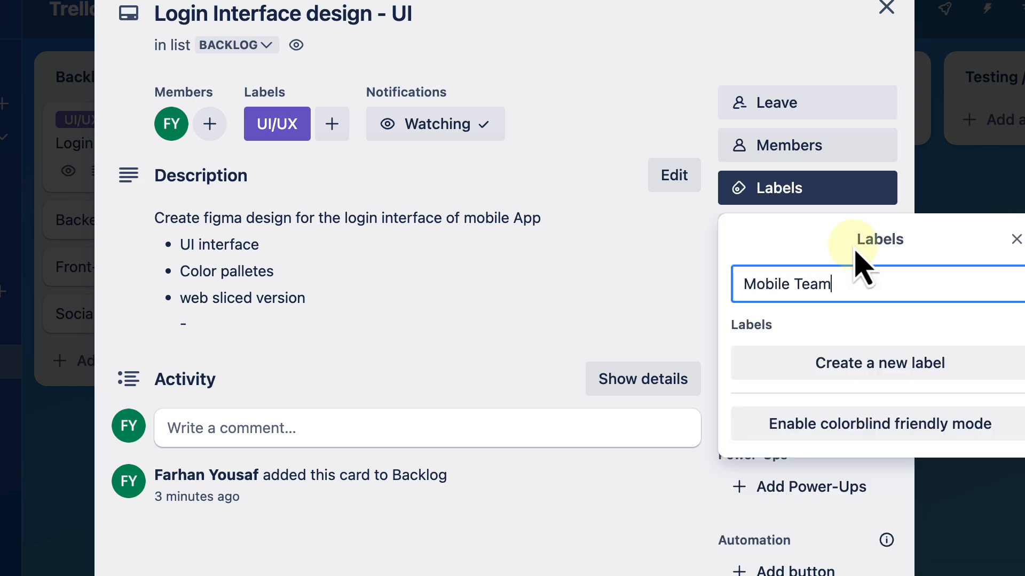
left_click(918, 367)
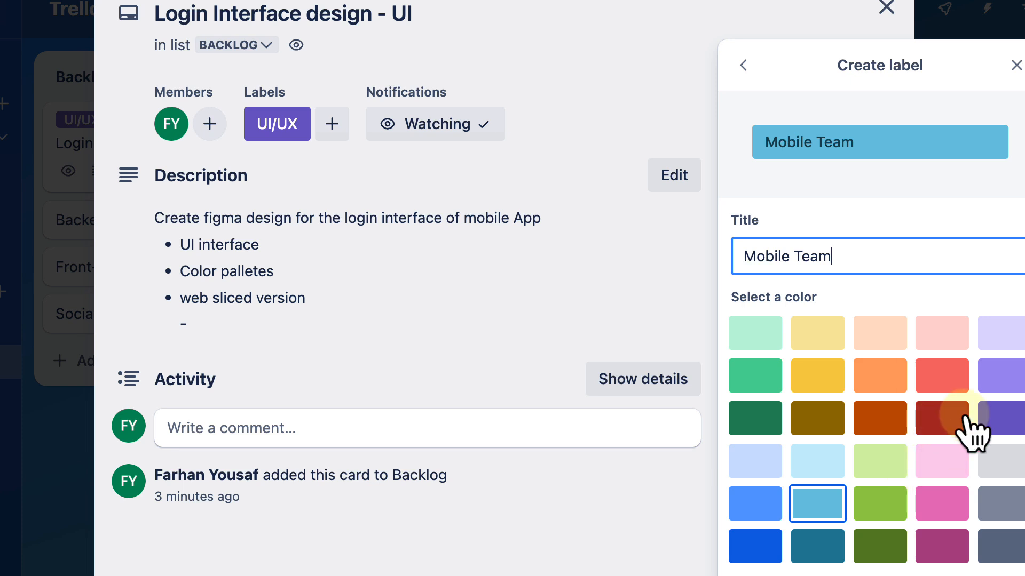
left_click(825, 387)
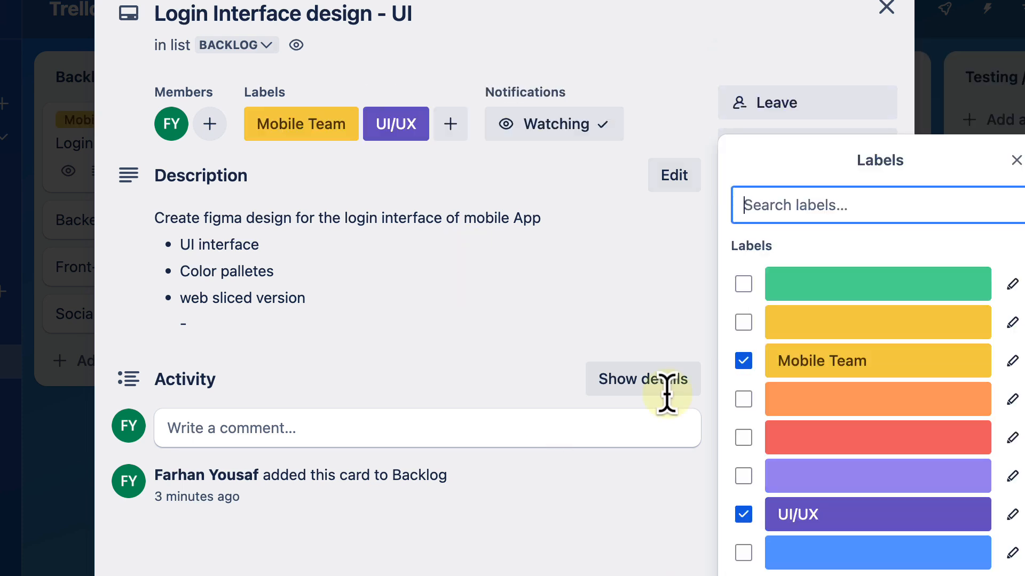
left_click(574, 317)
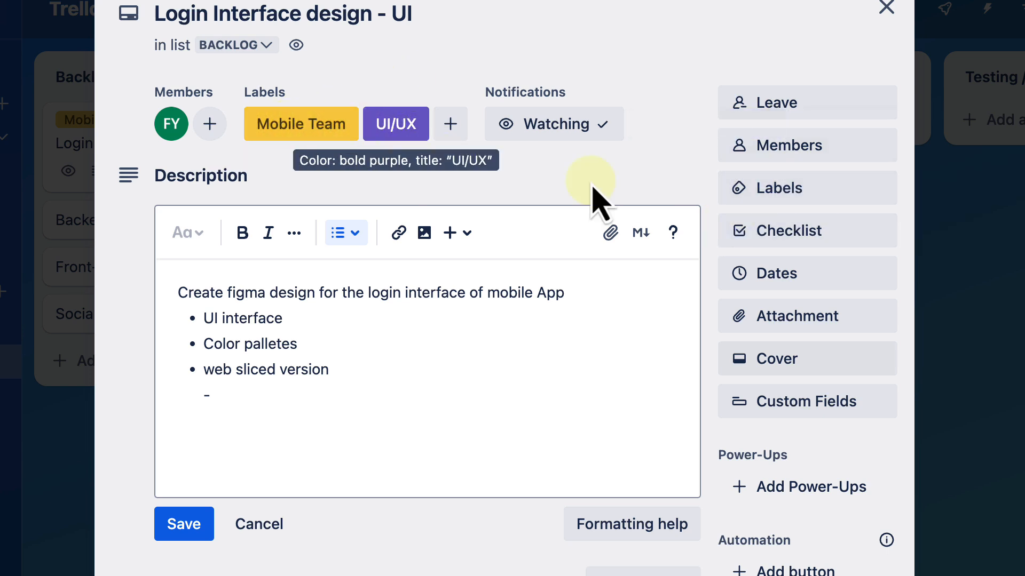
Step: Apply the red label to the card, title it "High Priority", and change its color to the darker red
left_click(806, 188)
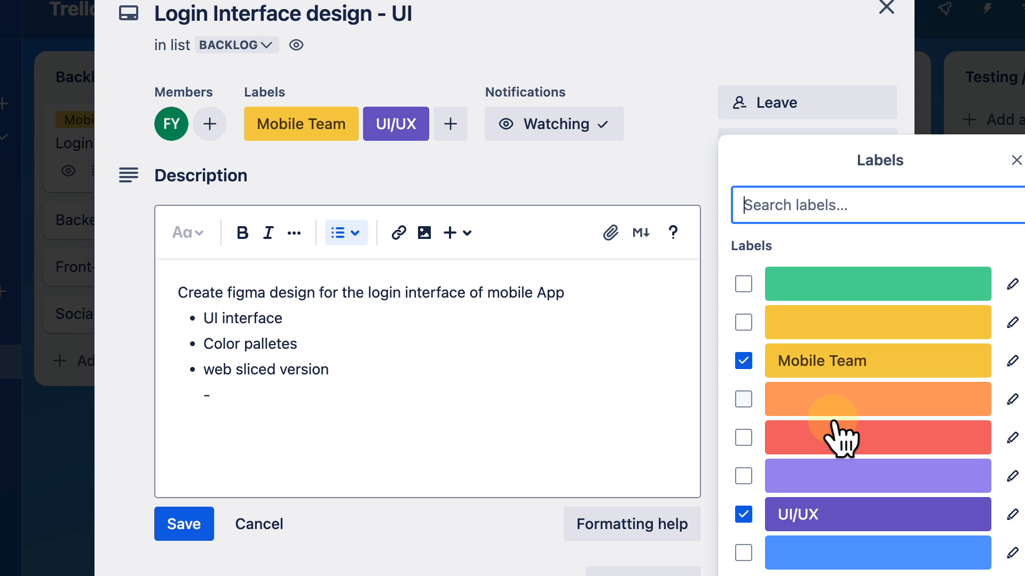
left_click(841, 437)
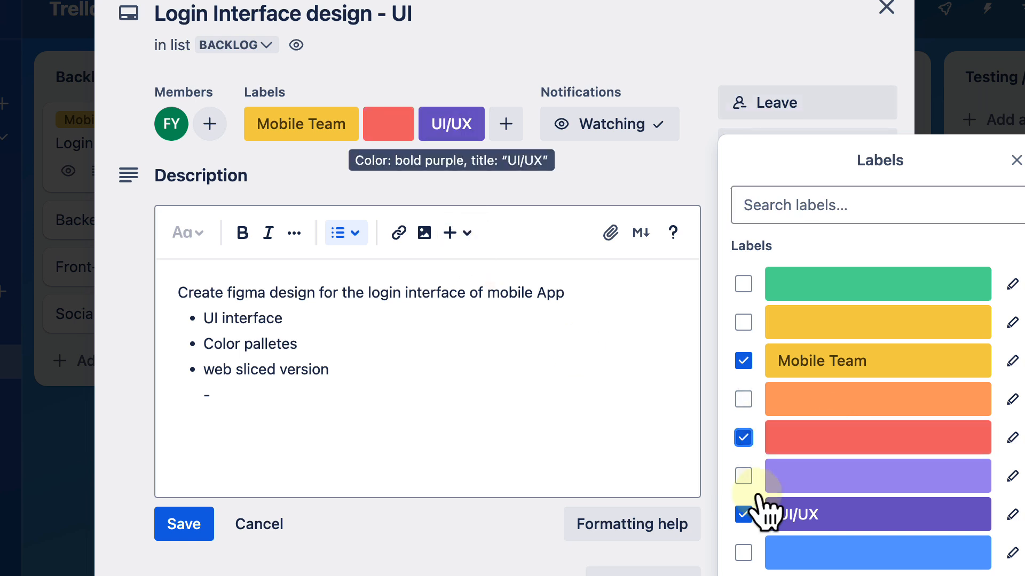
left_click(1011, 438)
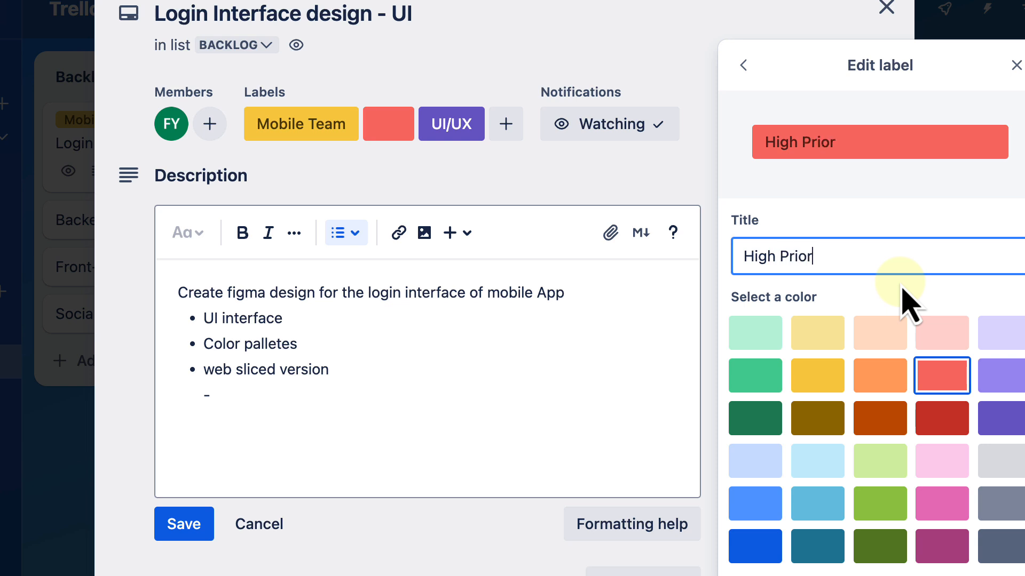
left_click(941, 417)
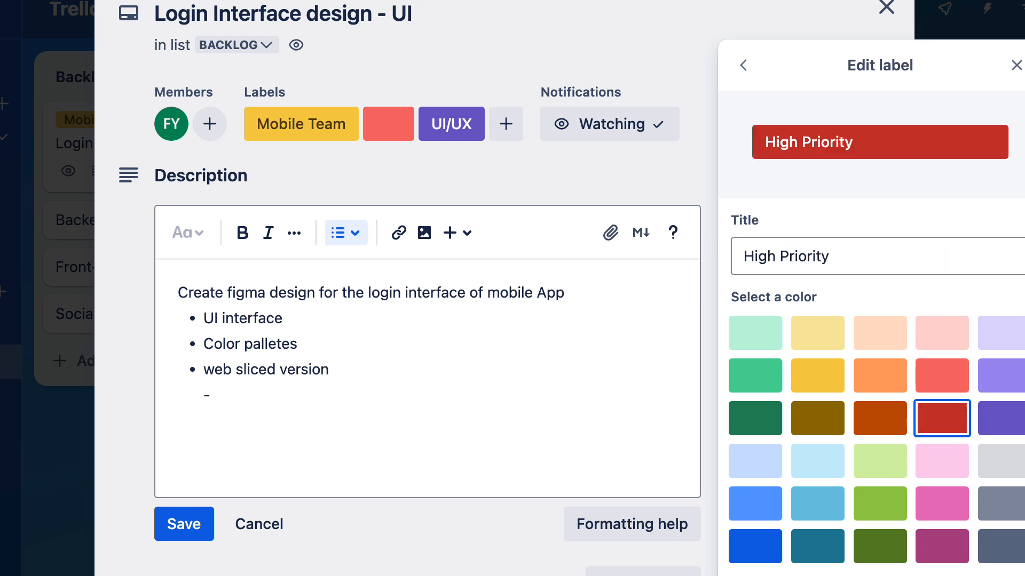
left_click(758, 575)
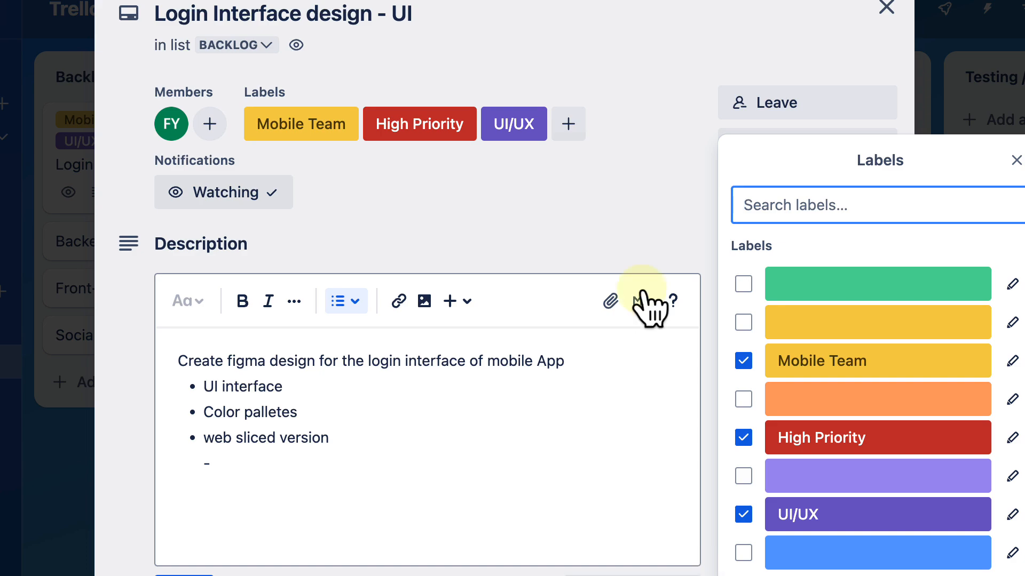
Step: Close the label list and the card, and review the card's labels and badges on the board
left_click(625, 207)
left_click(886, 7)
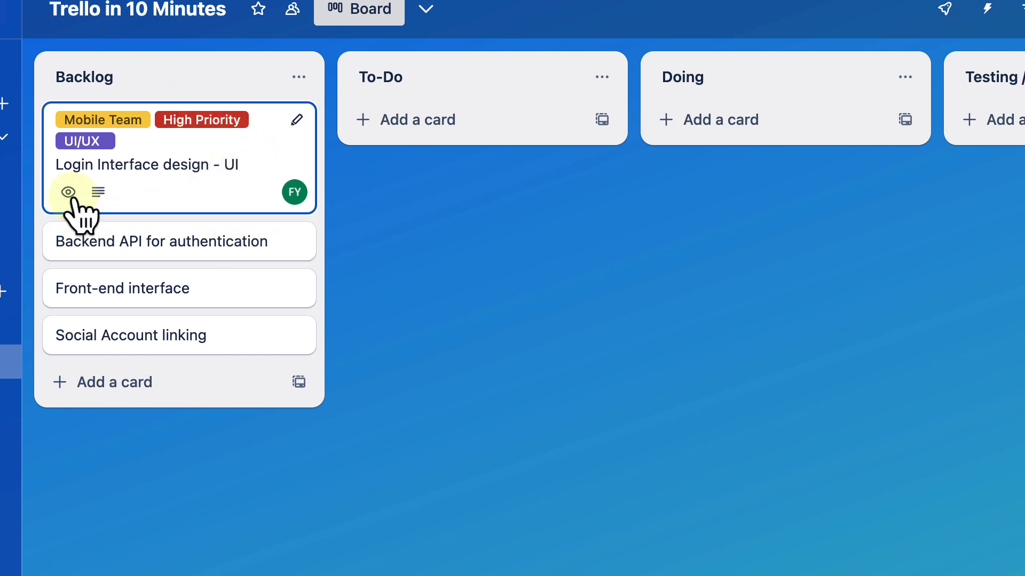
mouse_move(68, 194)
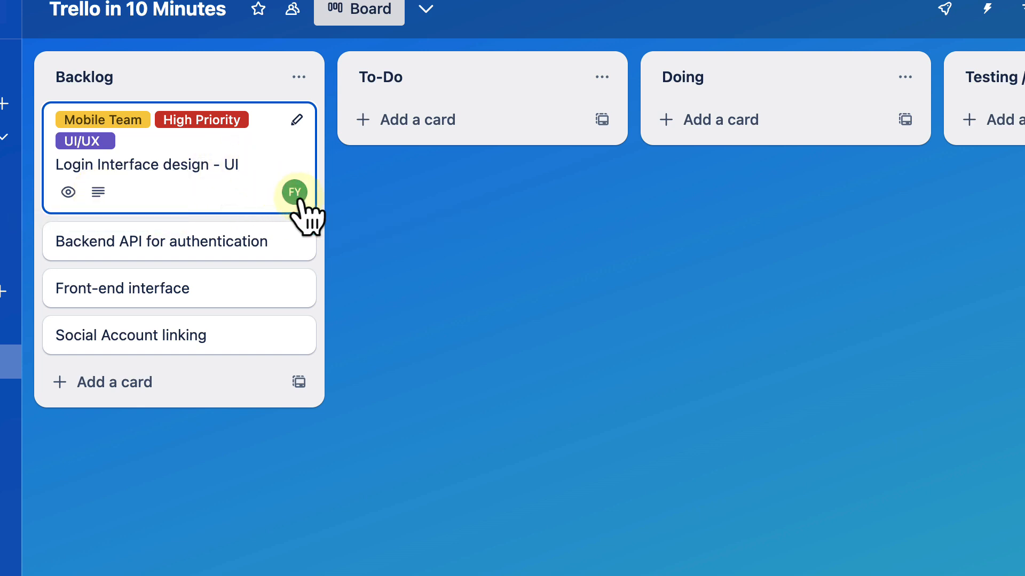
Step: Open the "Login Interface design - UI" card in Backlog and add a checklist titled "Flow"
left_click(280, 160)
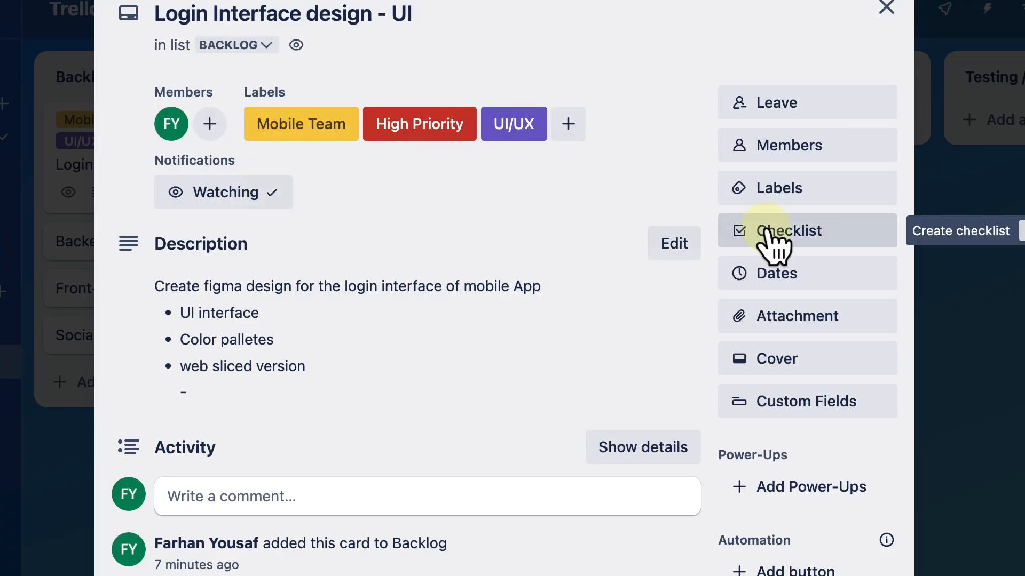
left_click(886, 9)
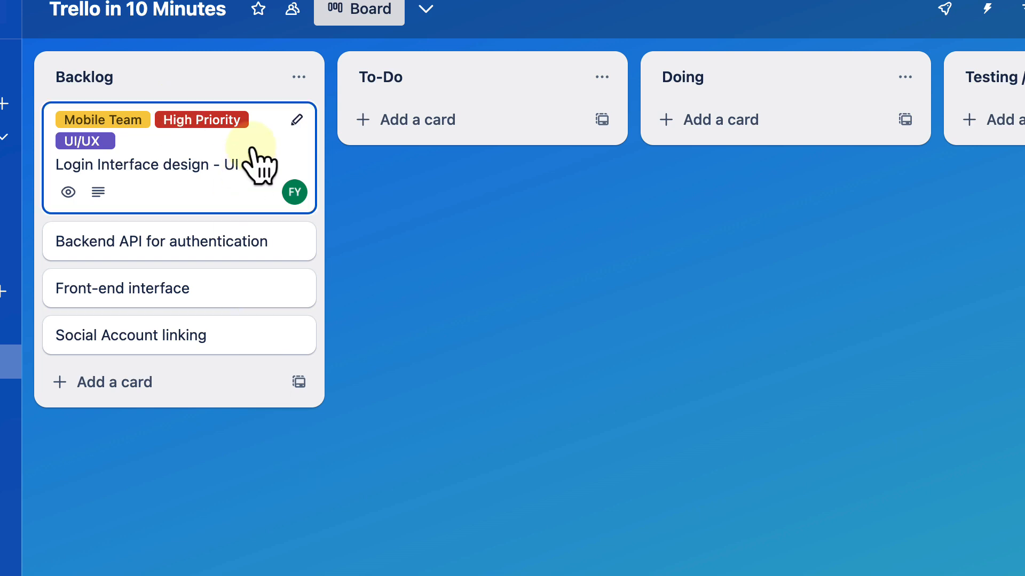
left_click(297, 120)
left_click(365, 124)
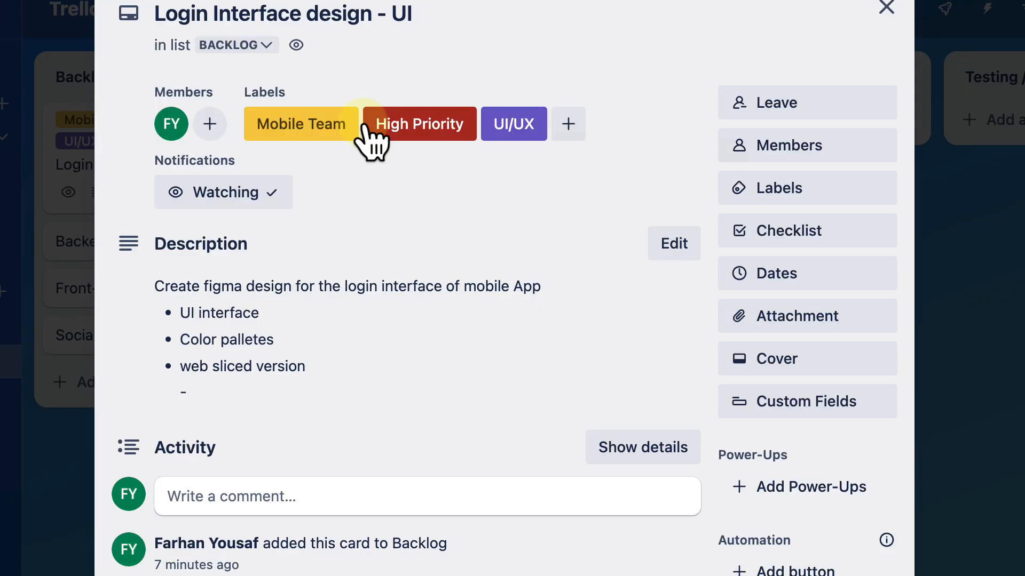
scroll(660, 288, "down", 3)
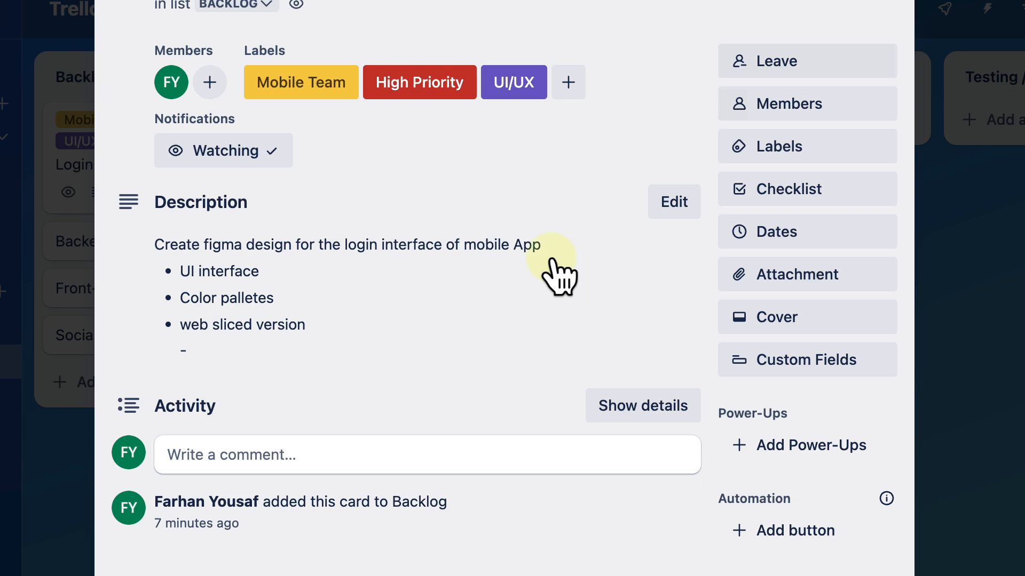
left_click(807, 195)
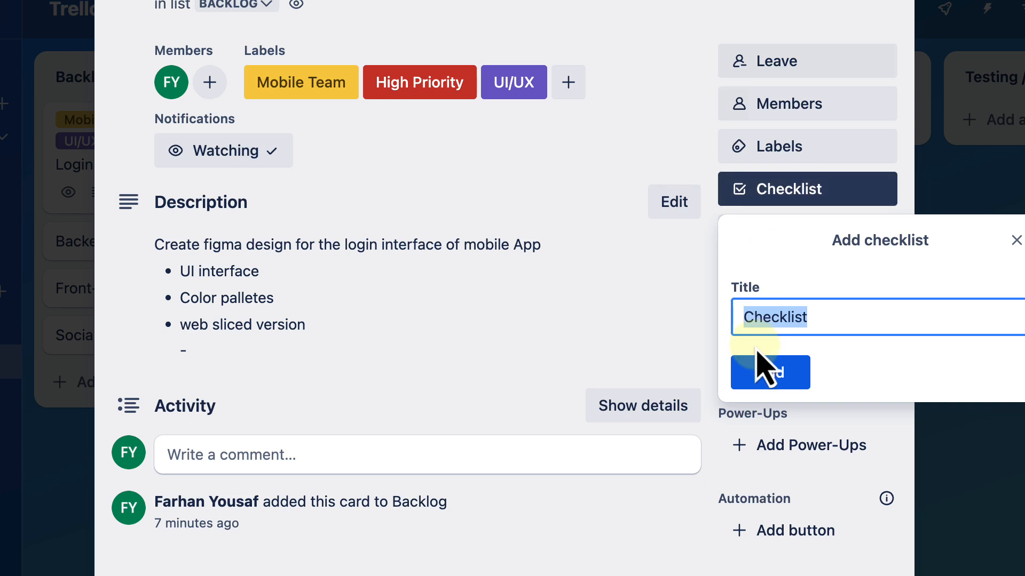
type("Flow")
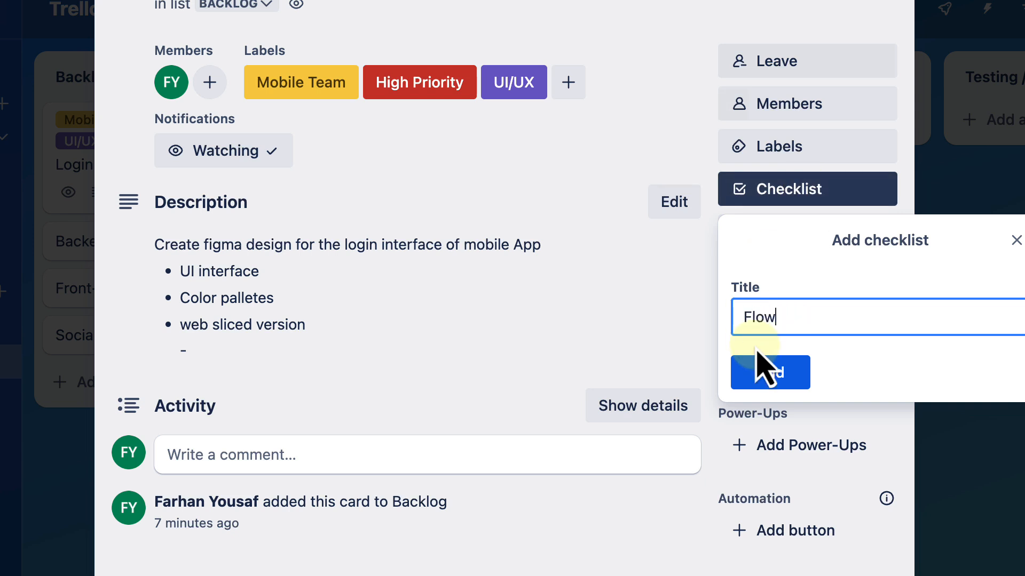
left_click(761, 363)
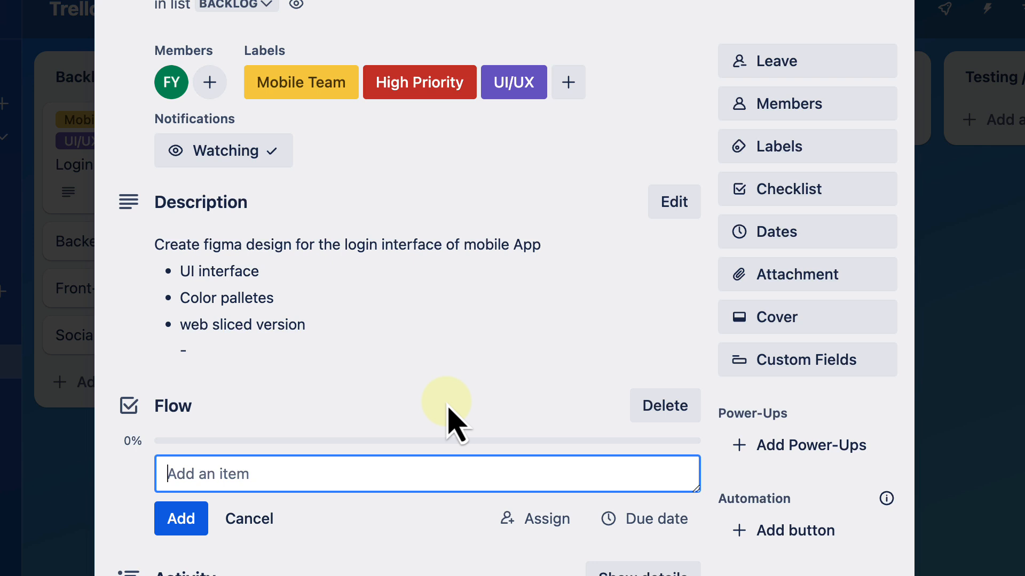
Step: Add the items "Design", "Design Approval", "Design conversion to web" and "QA" to the Flow checklist and finish adding items
type("Design")
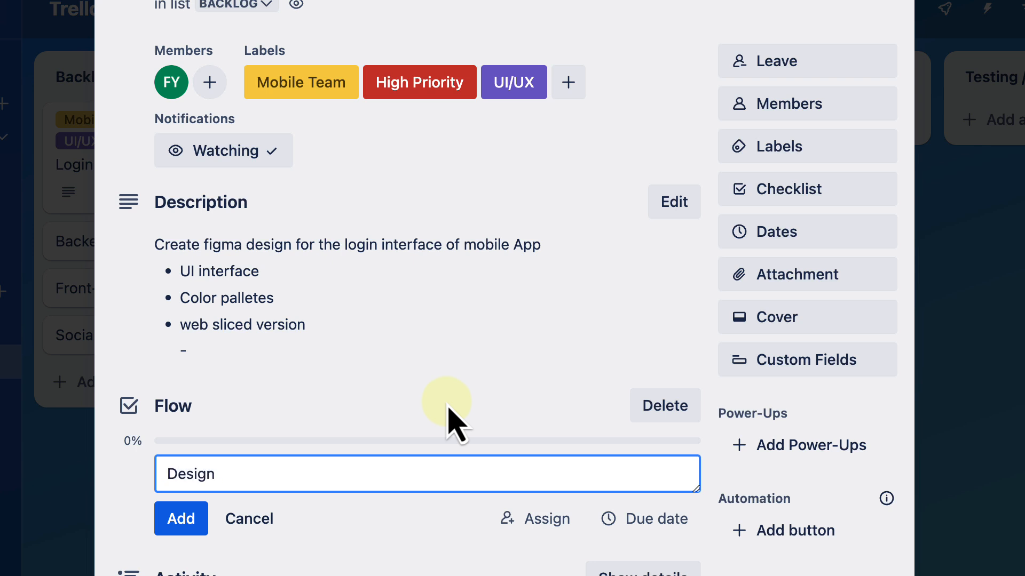
key("Return")
type("Des")
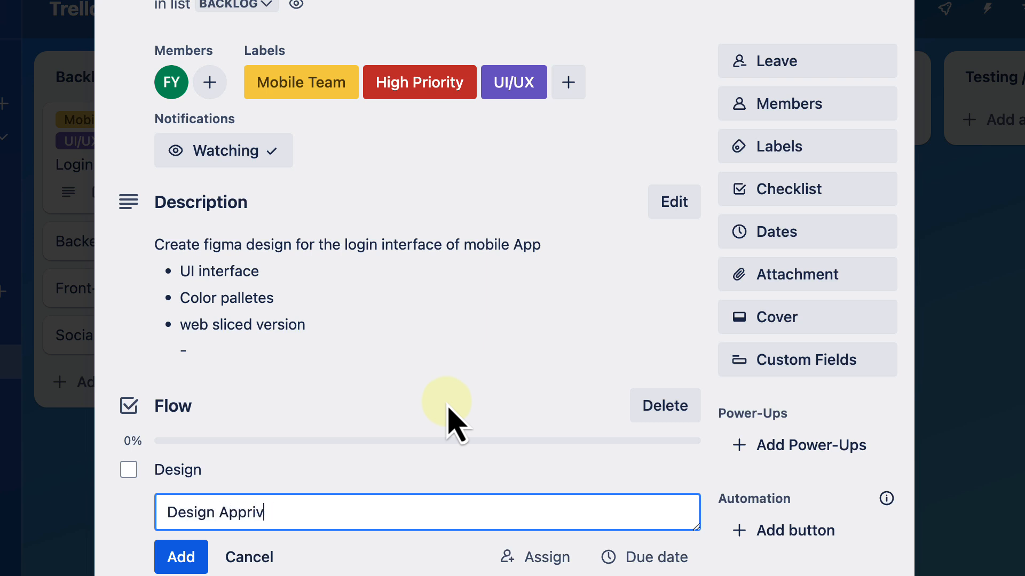
type("ign Approval")
key("Return")
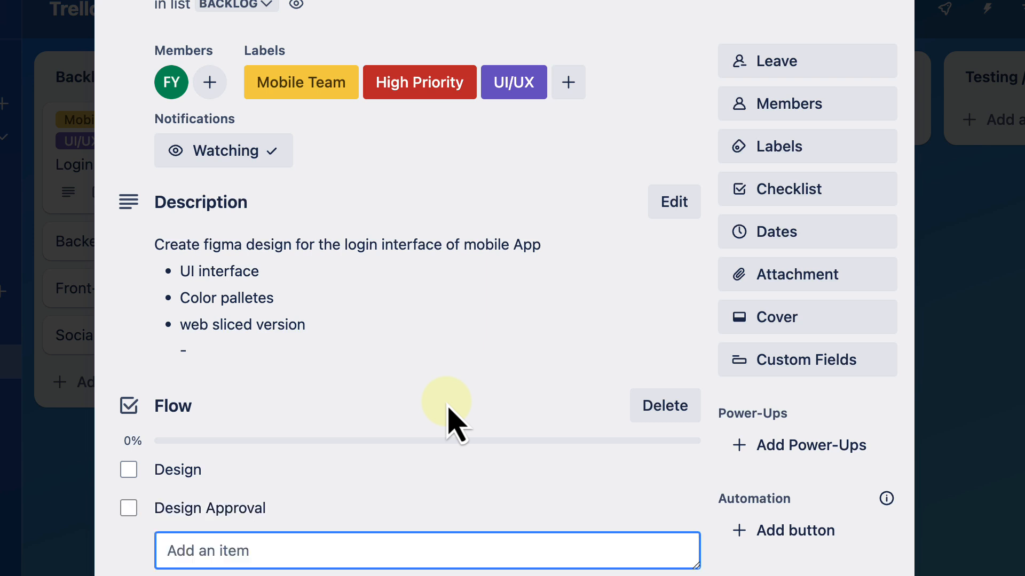
scroll(475, 306, "down", 2)
type("Design conversio")
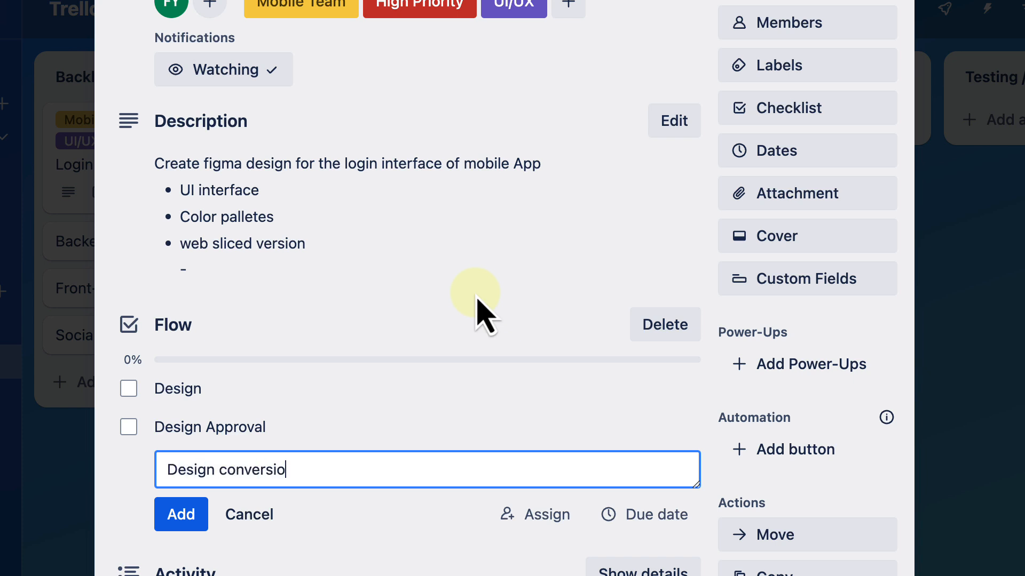
type("n to web")
key("Return")
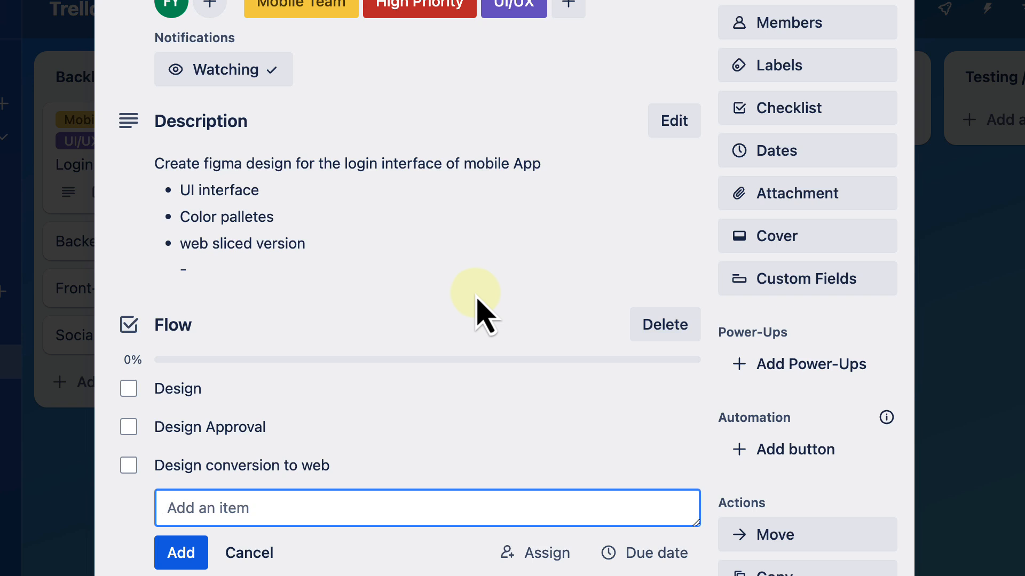
type("QA")
key("Return")
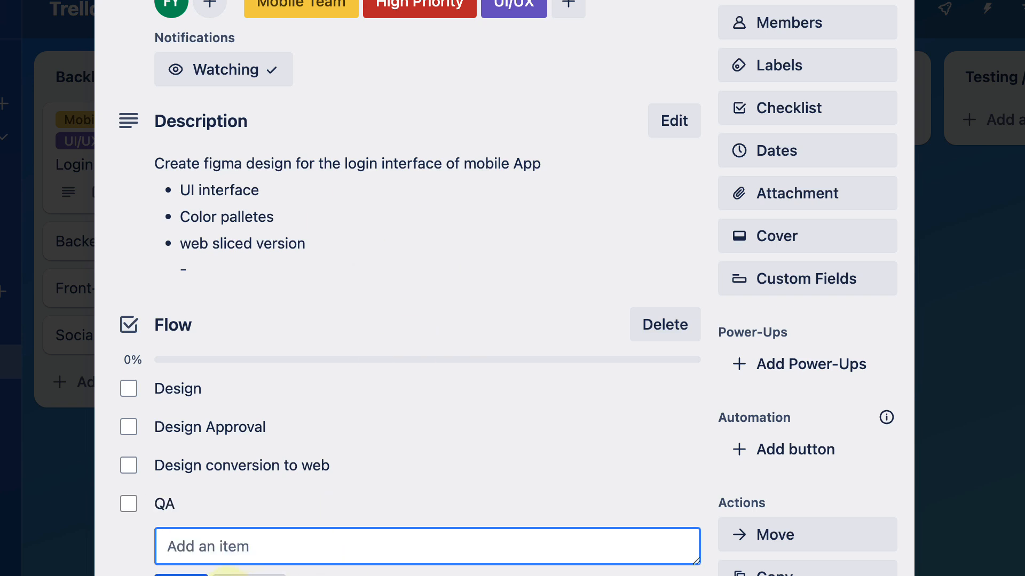
key("Escape")
Step: Mark all four Flow checklist items, from "Design" through "QA", as complete
scroll(400, 446, "down", 2)
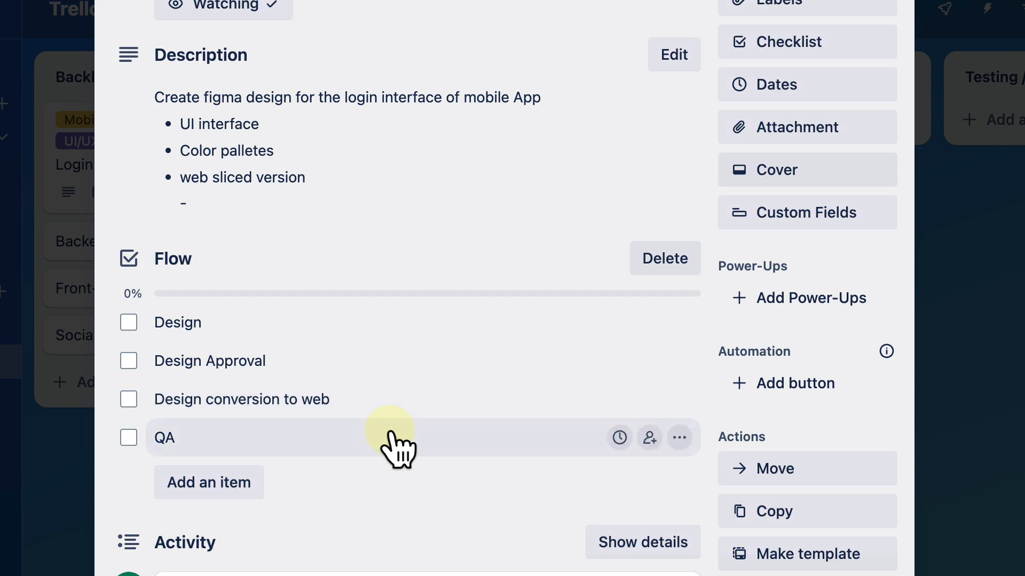
scroll(394, 446, "down", 2)
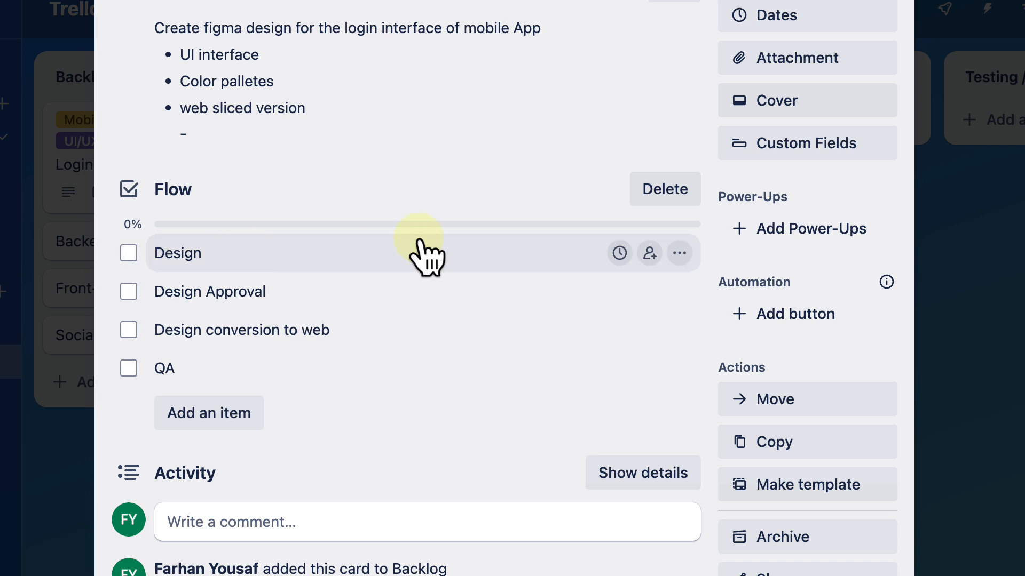
left_click(129, 253)
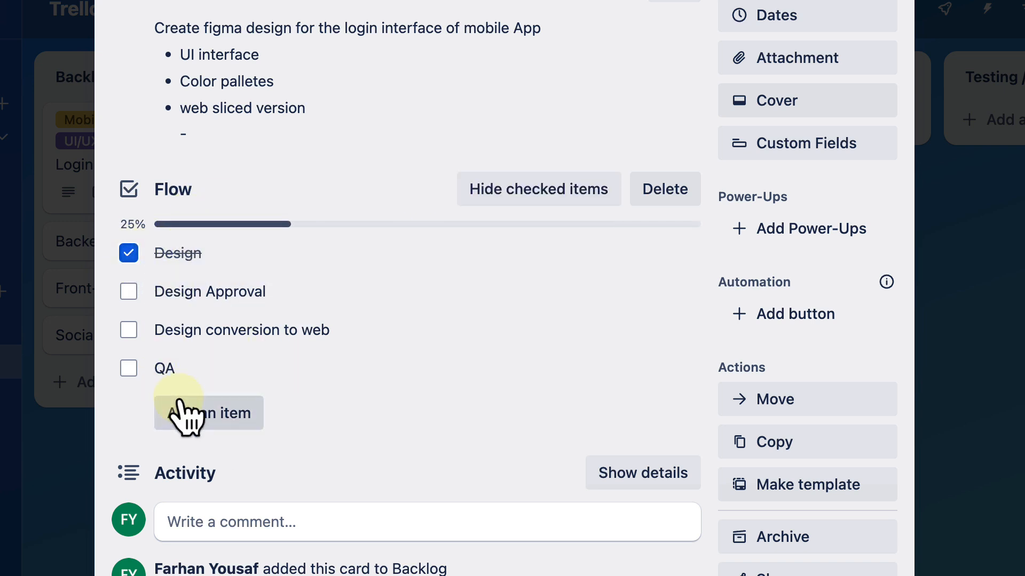
left_click(130, 293)
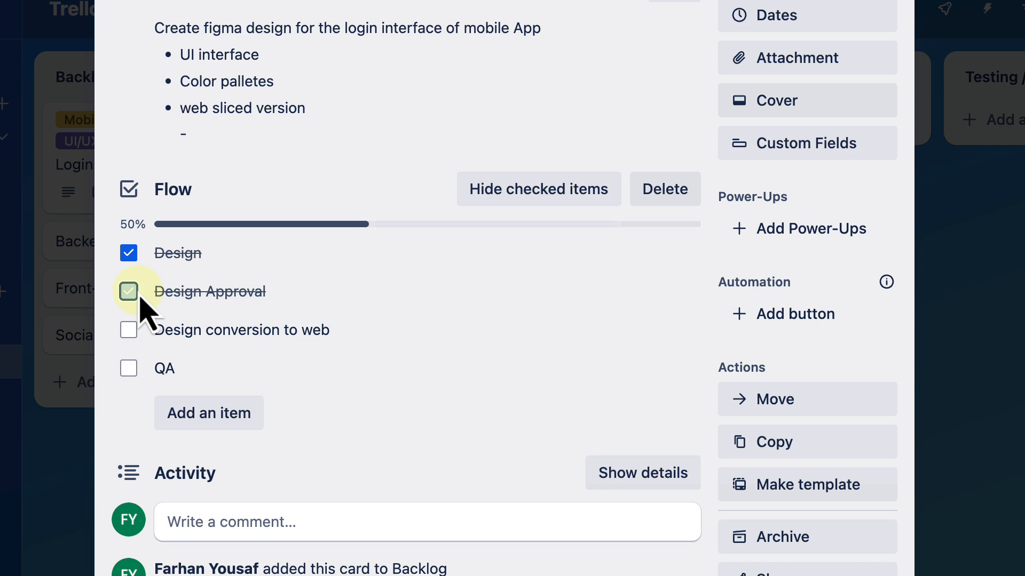
left_click(129, 331)
left_click(128, 368)
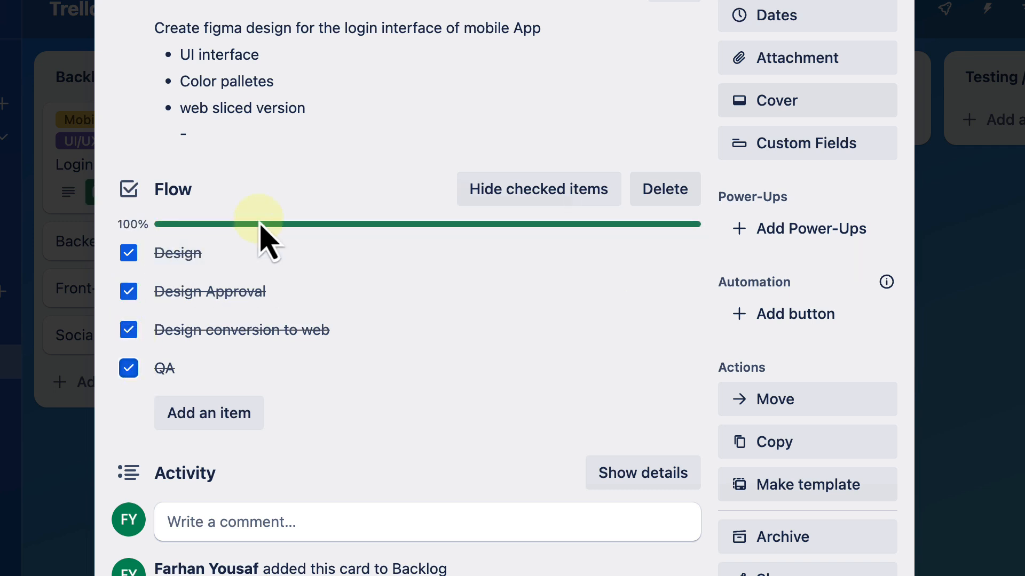
Step: Uncheck "QA" and "Design conversion to web" in the Flow checklist, leave "Design Approval" checked, and close the card
left_click(129, 369)
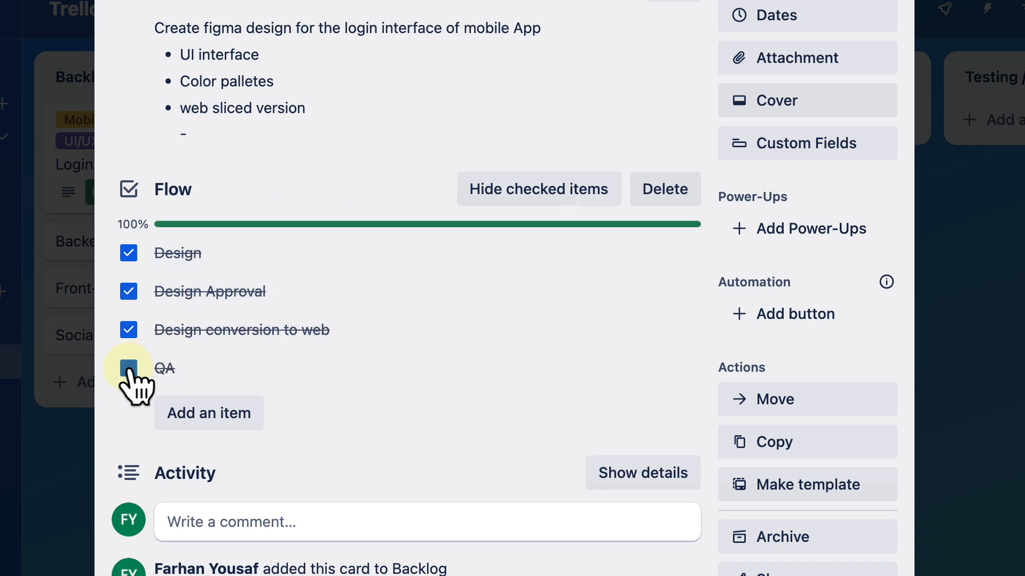
left_click(129, 329)
left_click(129, 291)
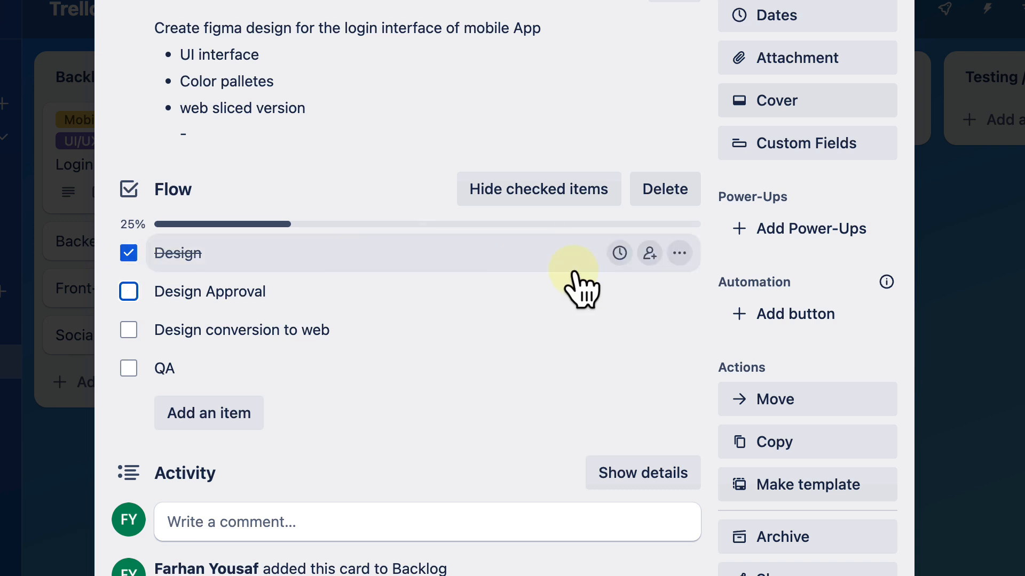
left_click(129, 291)
scroll(1017, 374, "up", 5)
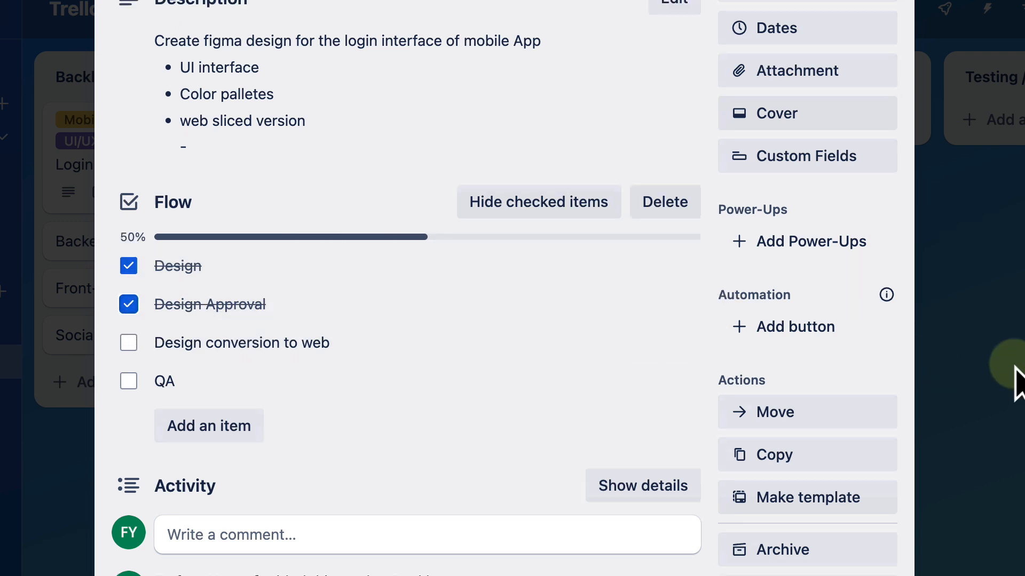
left_click(886, 7)
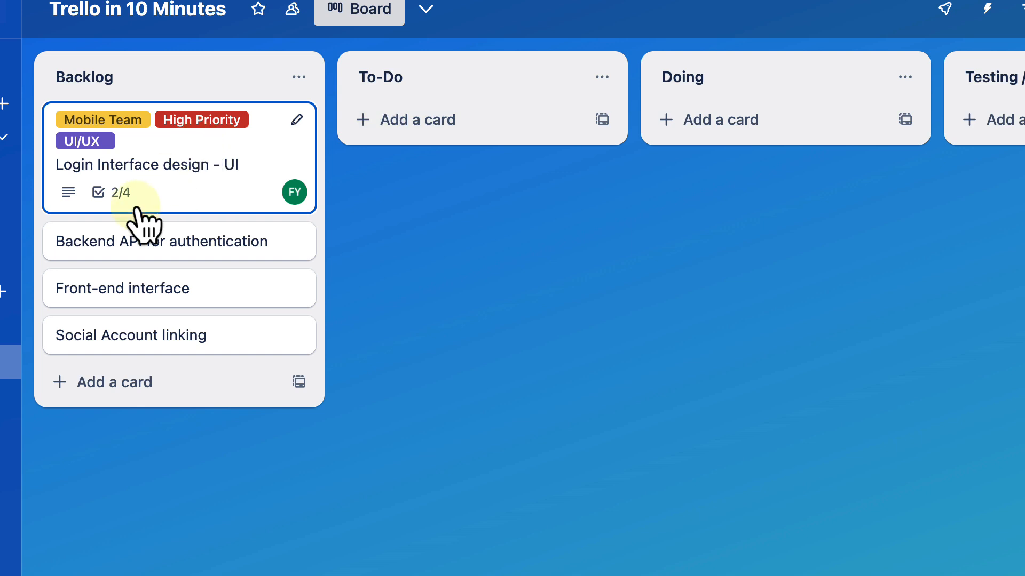
Step: Reopen the "Login Interface design - UI" card and enable a start date of 12/28/2024 in its date settings
left_click(104, 196)
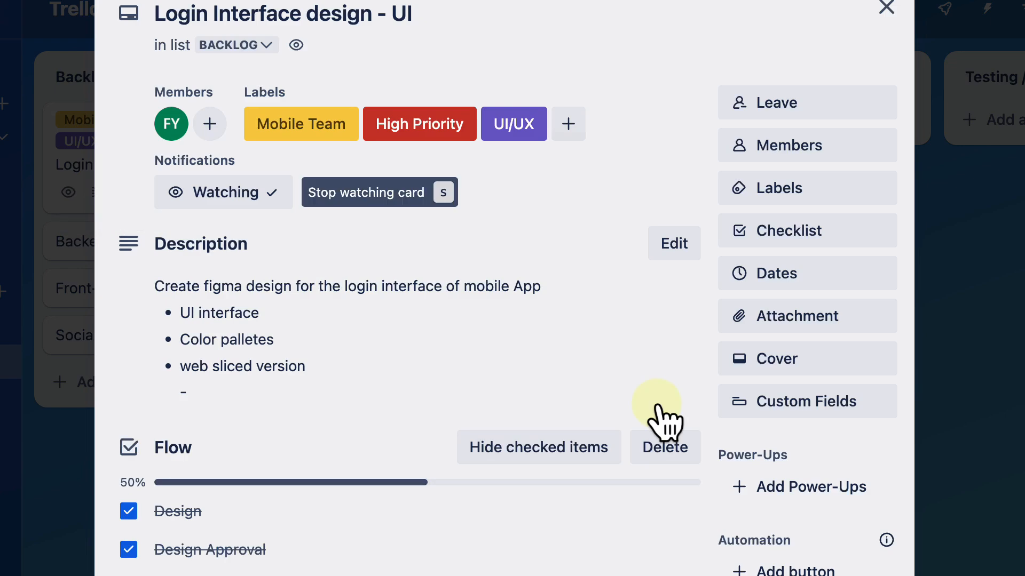
scroll(664, 423, "down", 1)
scroll(663, 421, "down", 3)
scroll(663, 418, "up", 2)
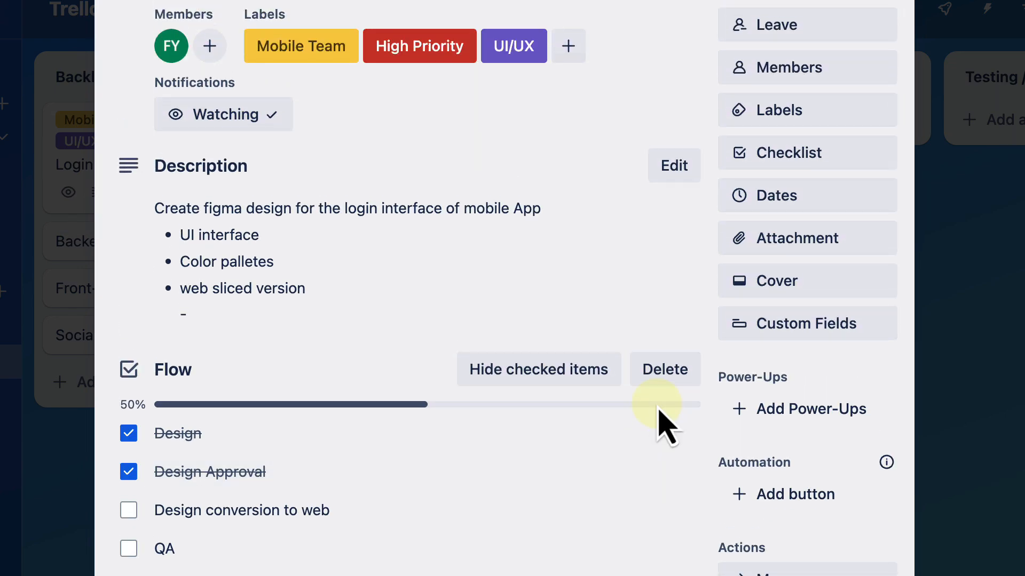
left_click(790, 211)
scroll(845, 407, "down", 1)
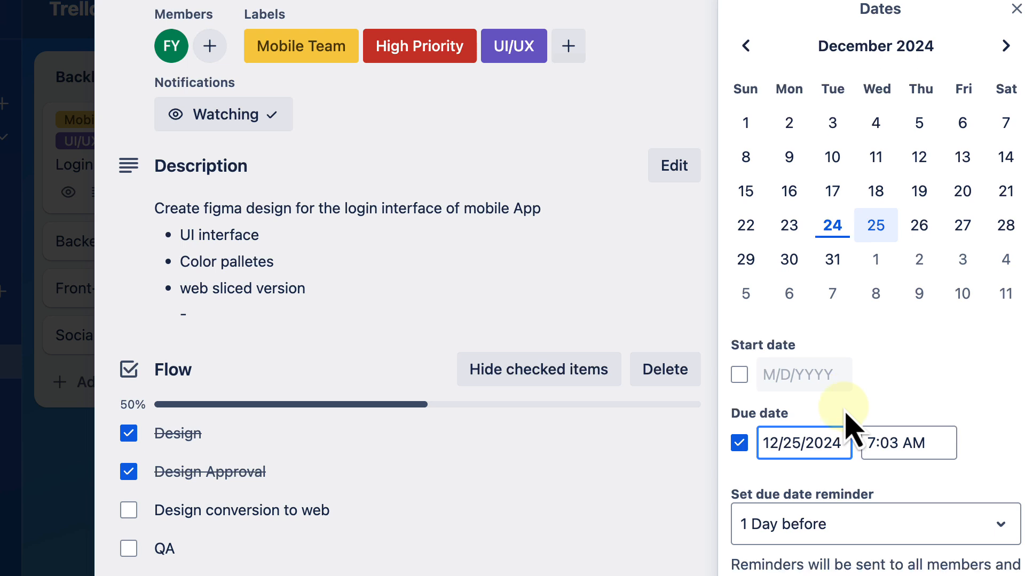
left_click(739, 375)
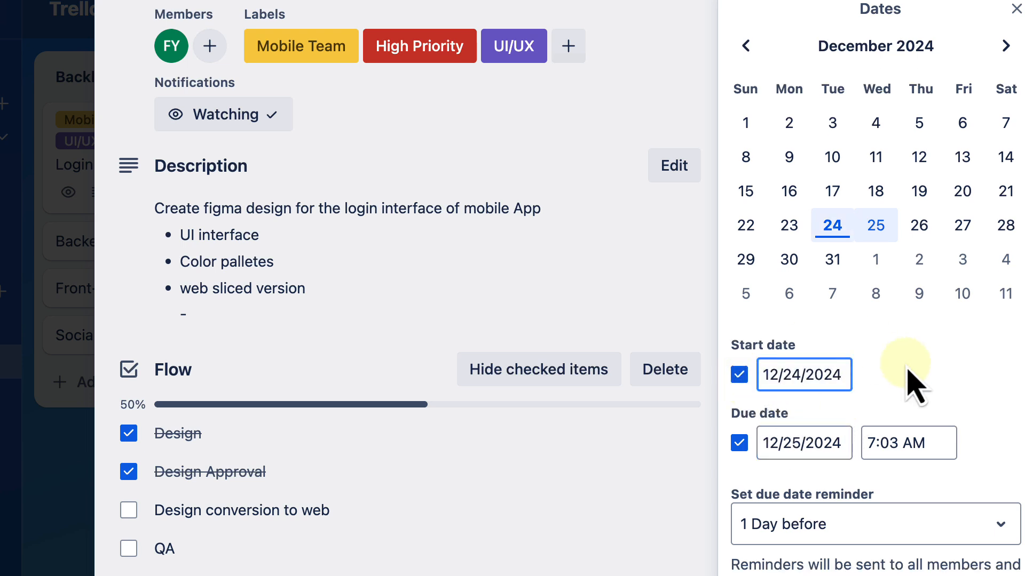
left_click(1003, 231)
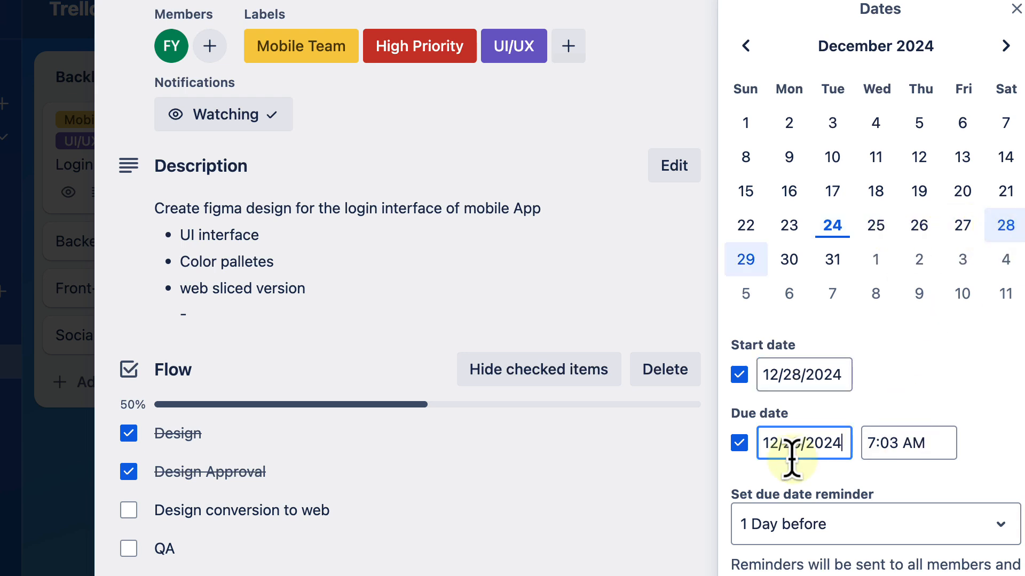
Step: Set the card's due date to 12/30/2024 at 5:00 PM
left_click(757, 451)
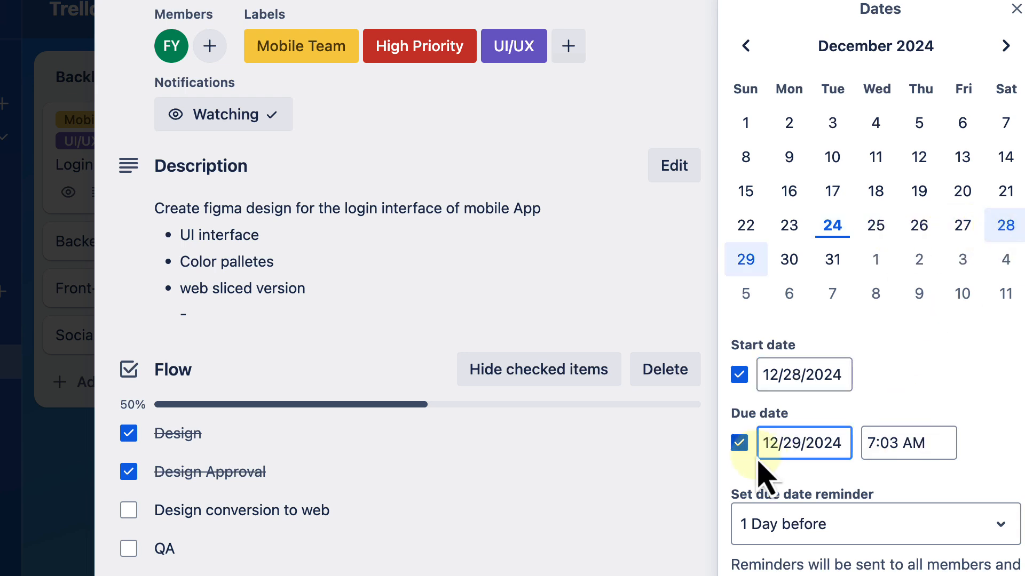
double_click(786, 443)
left_click(789, 261)
left_click_drag(876, 450, 937, 446)
left_click(868, 438)
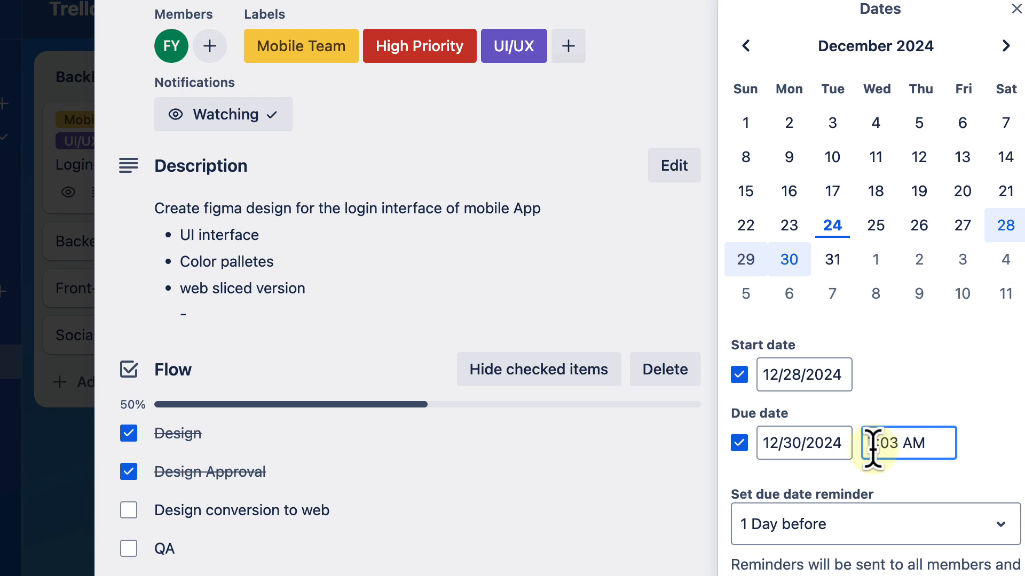
type("o")
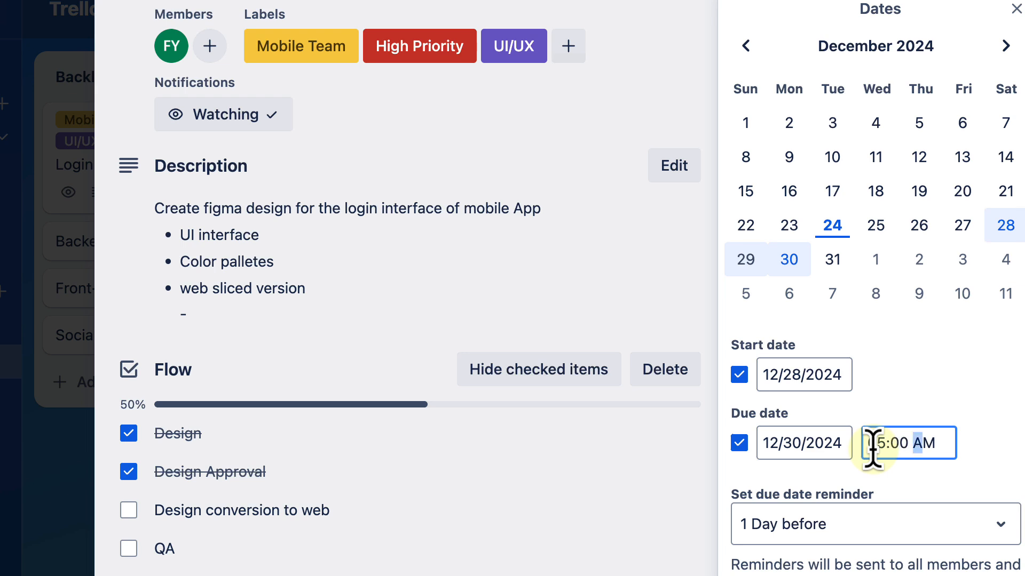
left_click(921, 415)
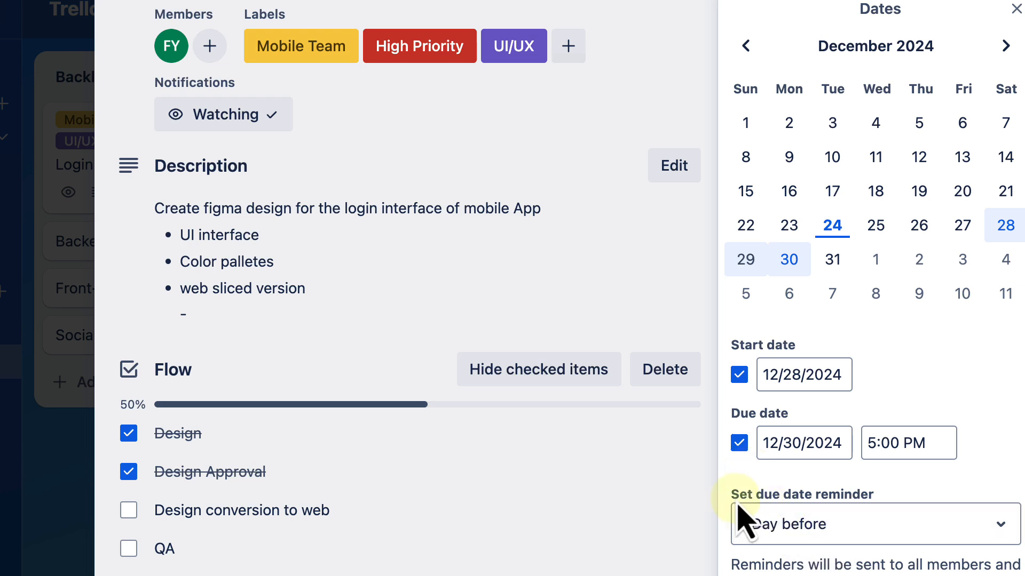
Step: Set the due date reminder to 10 minutes before and save the card's dates
left_click_drag(737, 503, 878, 501)
left_click(940, 483)
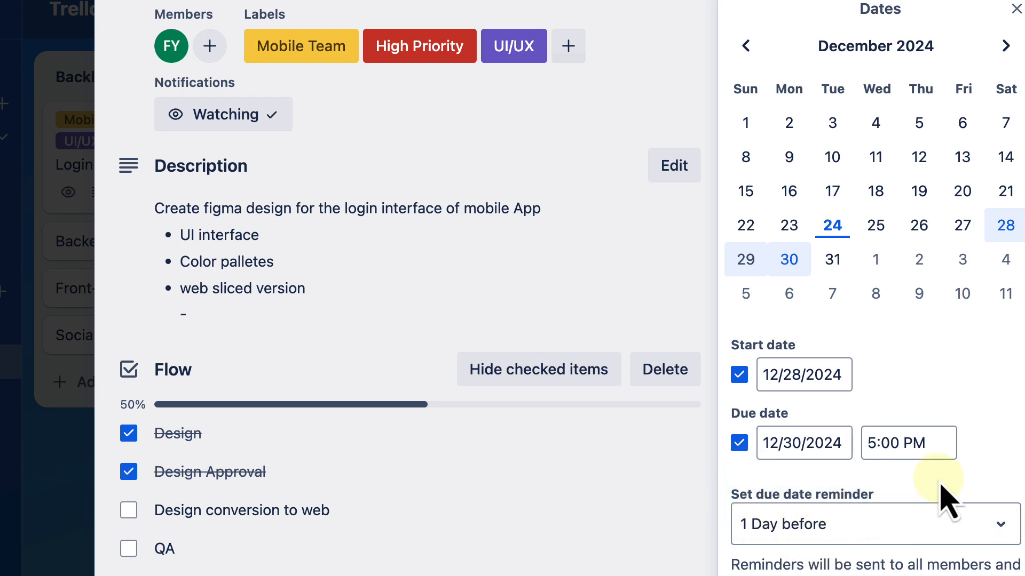
left_click(841, 544)
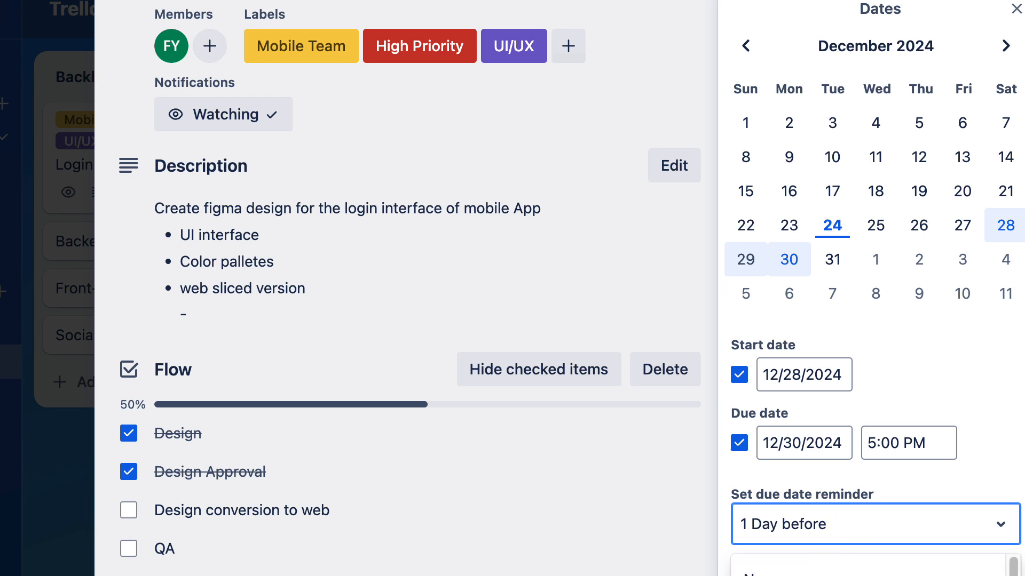
left_click(808, 575)
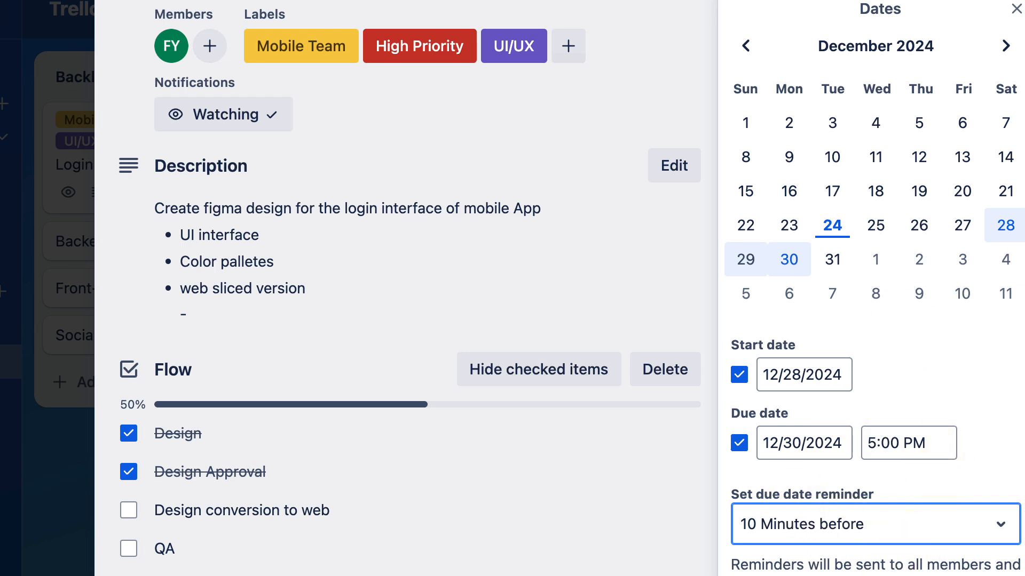
left_click(875, 575)
scroll(432, 251, "up", 1)
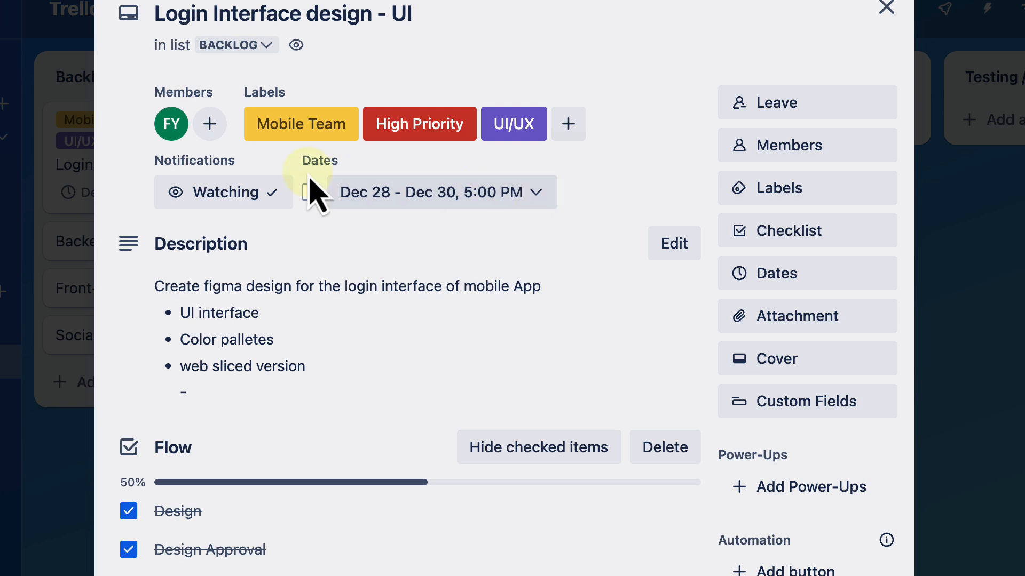
Step: Try marking the card's Dec 28 - Dec 30 dates as complete, then clear the completion mark again
left_click(310, 192)
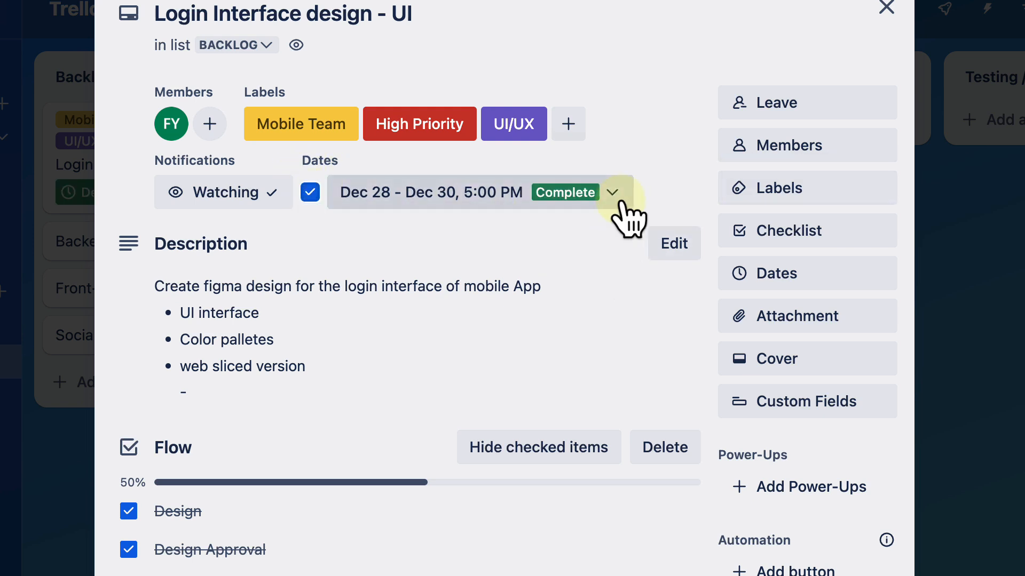
left_click(308, 194)
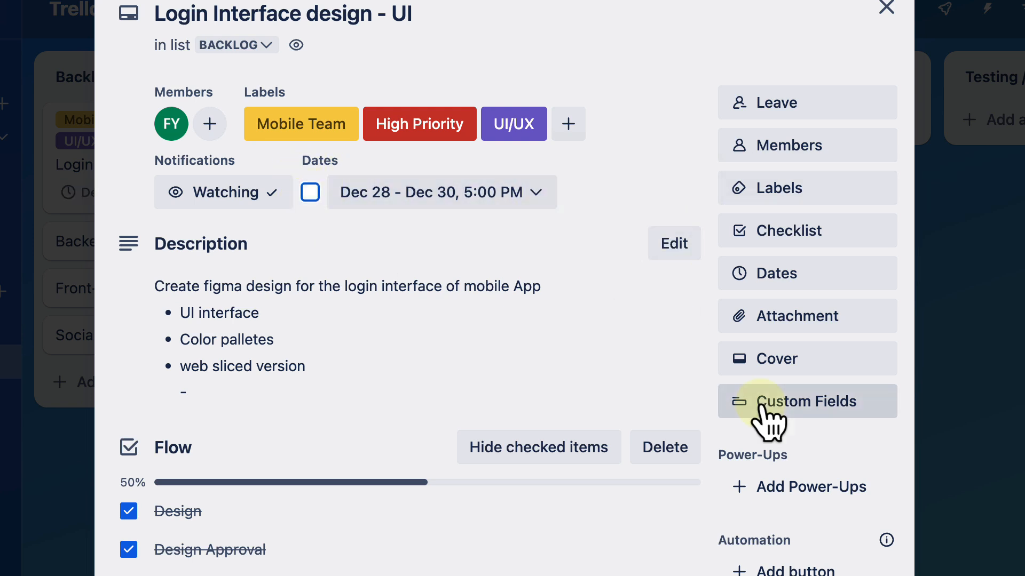
scroll(769, 421, "down", 1)
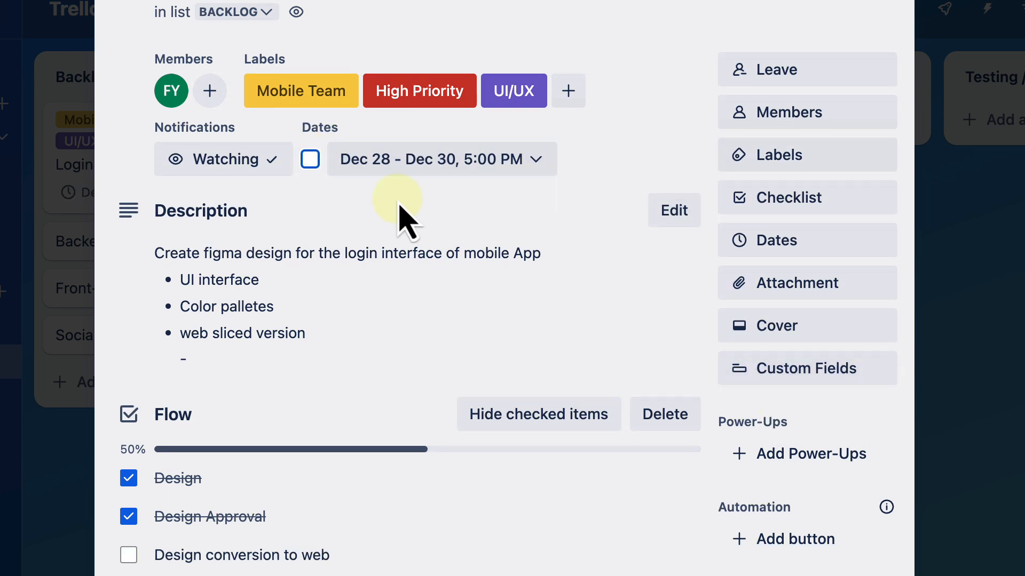
left_click(311, 168)
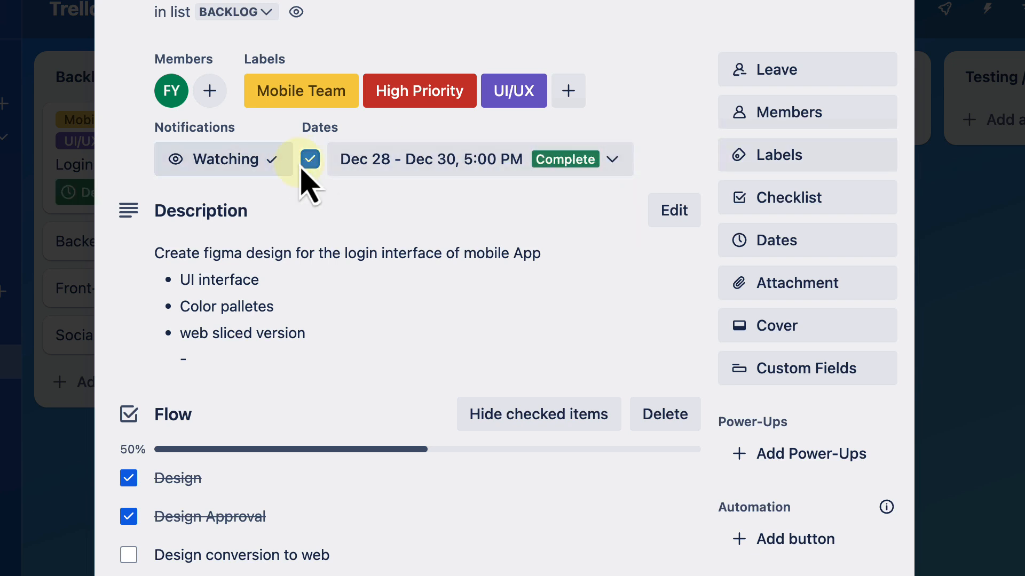
left_click(310, 170)
scroll(665, 379, "down", 3)
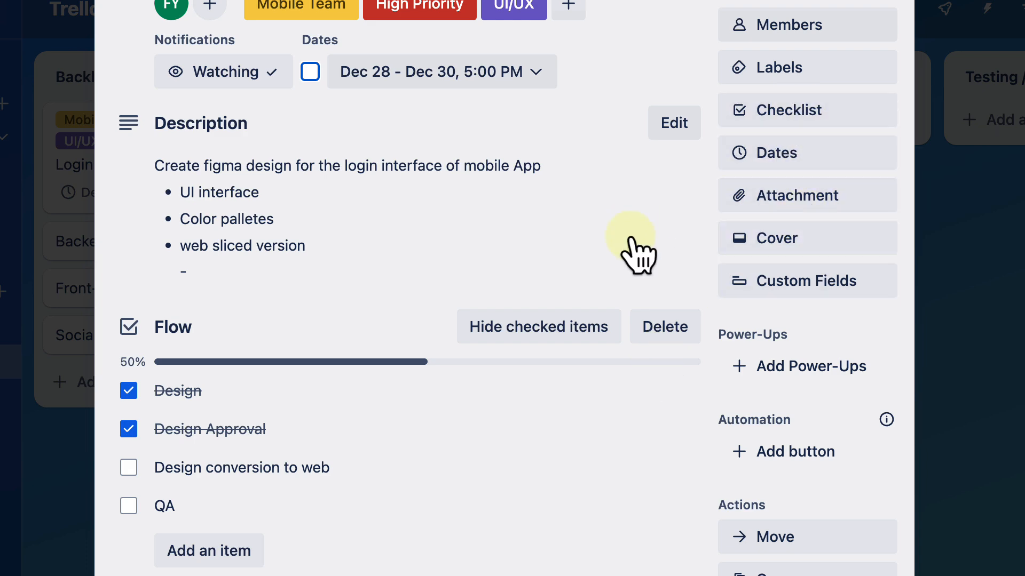
scroll(635, 251, "up", 2)
scroll(594, 290, "down", 5)
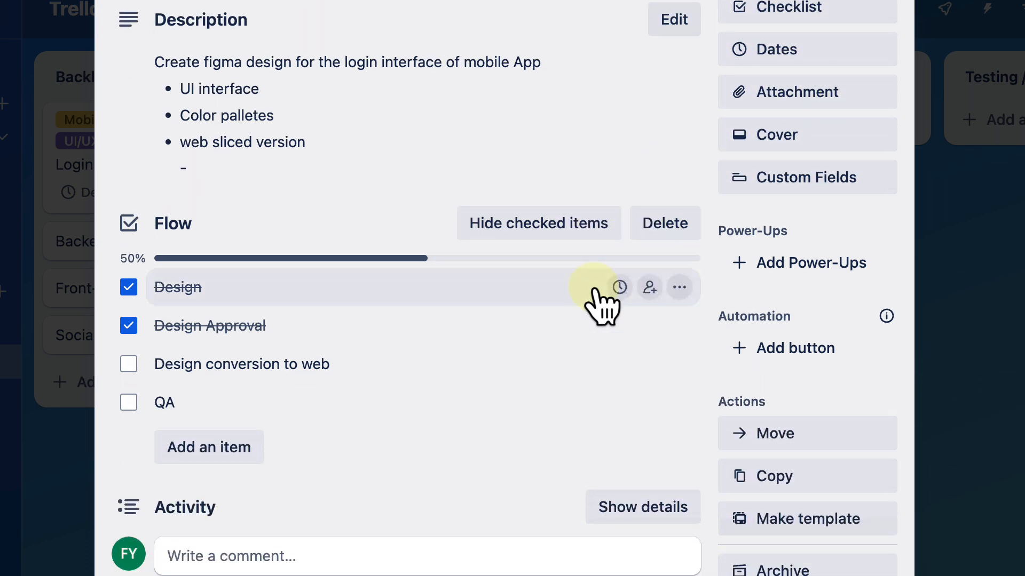
scroll(607, 320, "up", 6)
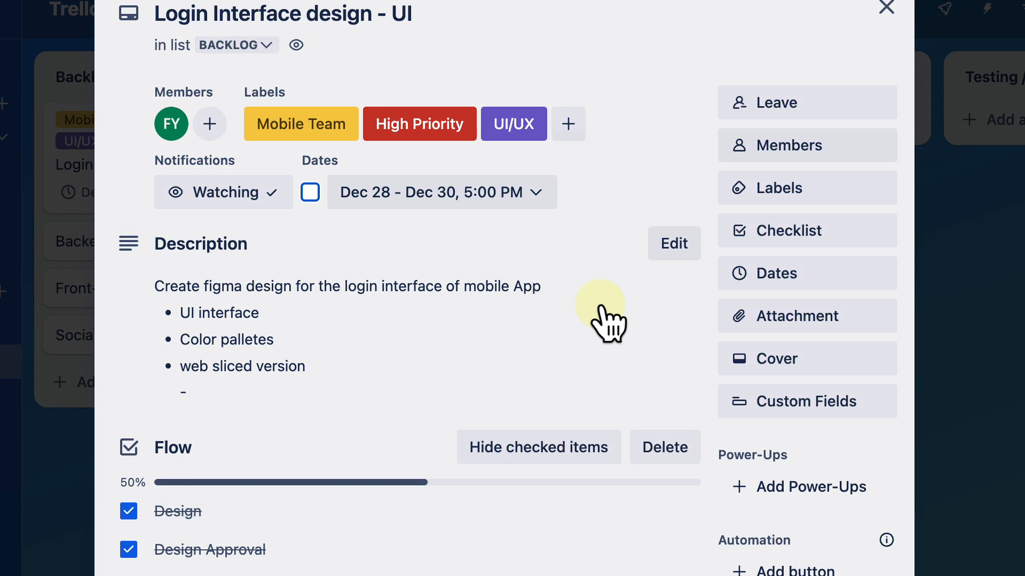
Step: Attach the Desktop file "Screenshot 2024-12-11 at 9.05.19 PM.png" to the "Login Interface design - UI" card
scroll(603, 315, "down", 2)
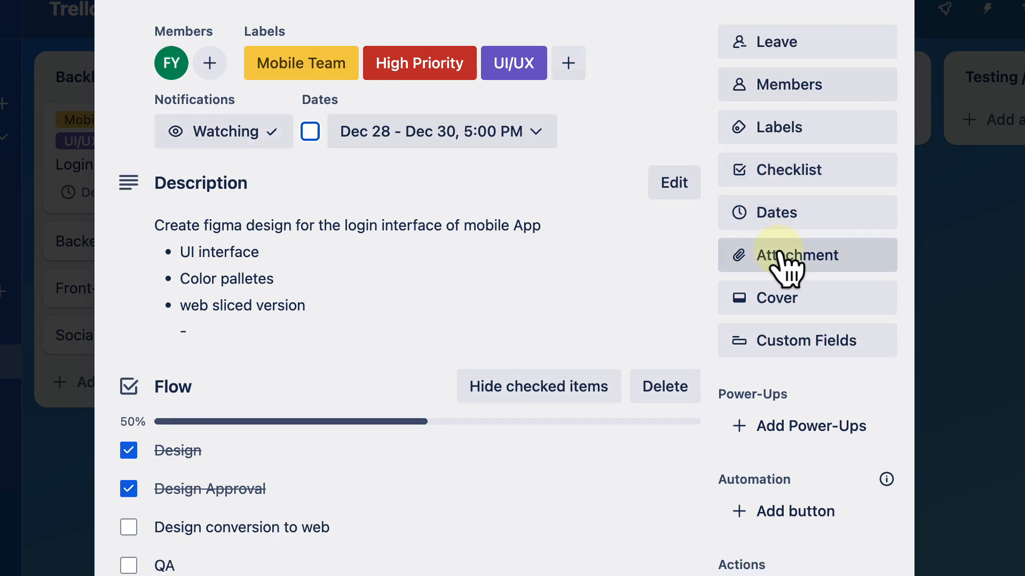
left_click(786, 268)
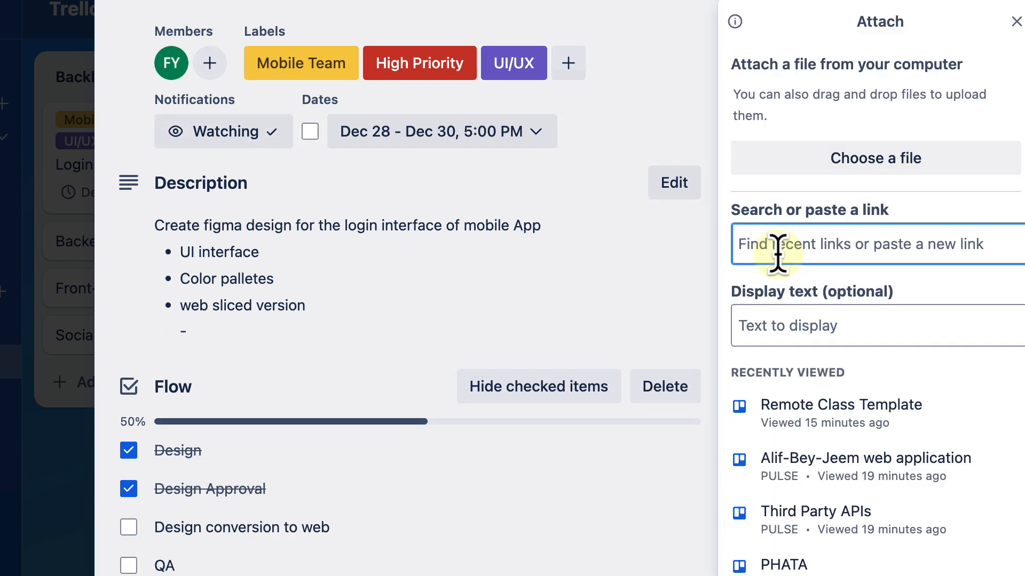
scroll(853, 408, "down", 1)
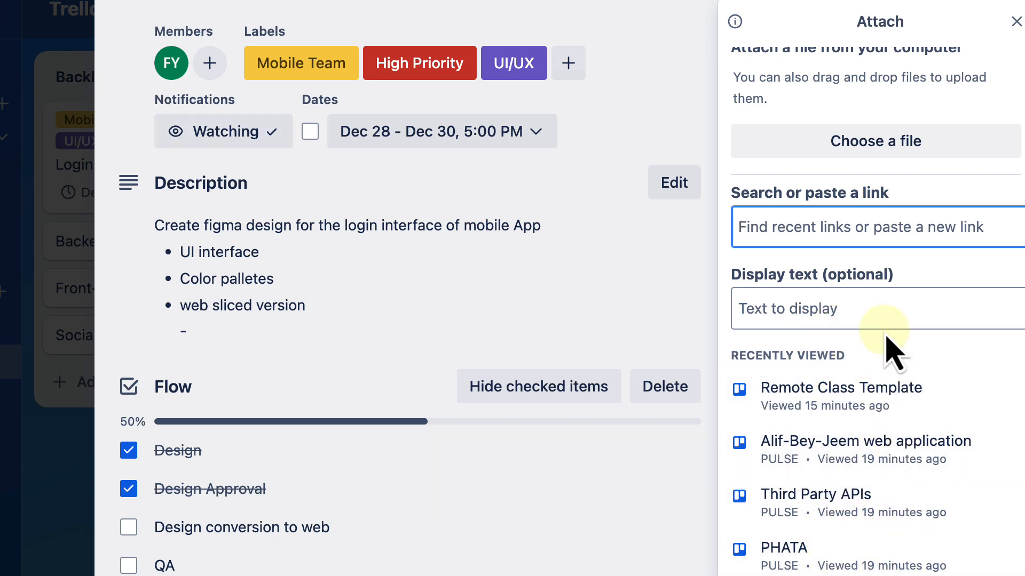
scroll(869, 539, "up", 1)
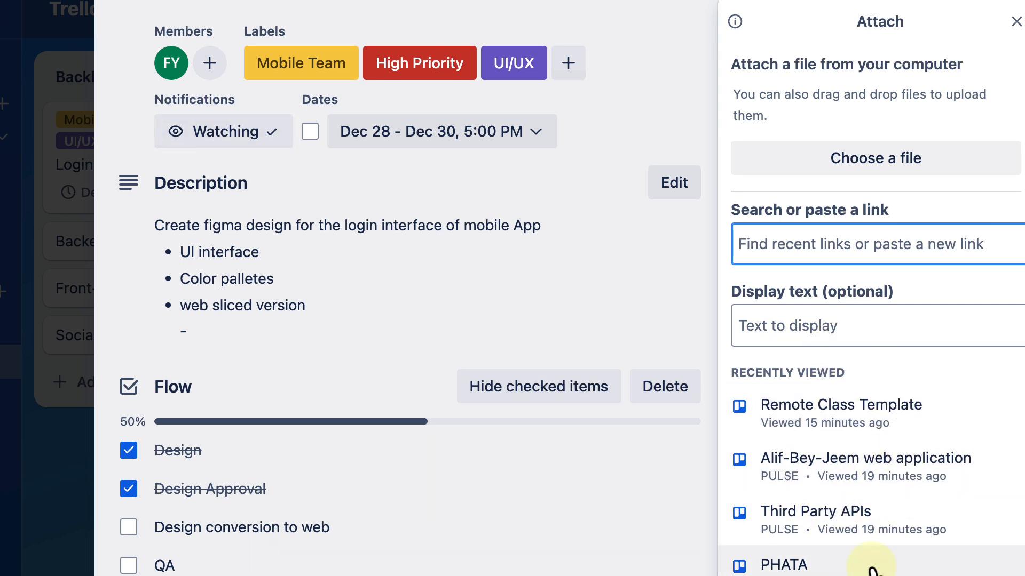
left_click(856, 173)
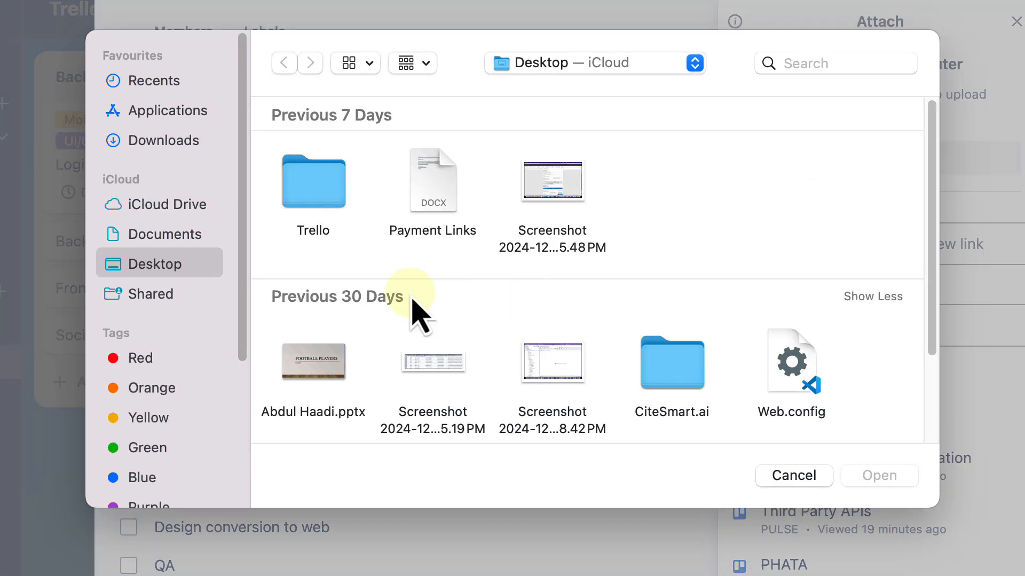
scroll(413, 312, "down", 2)
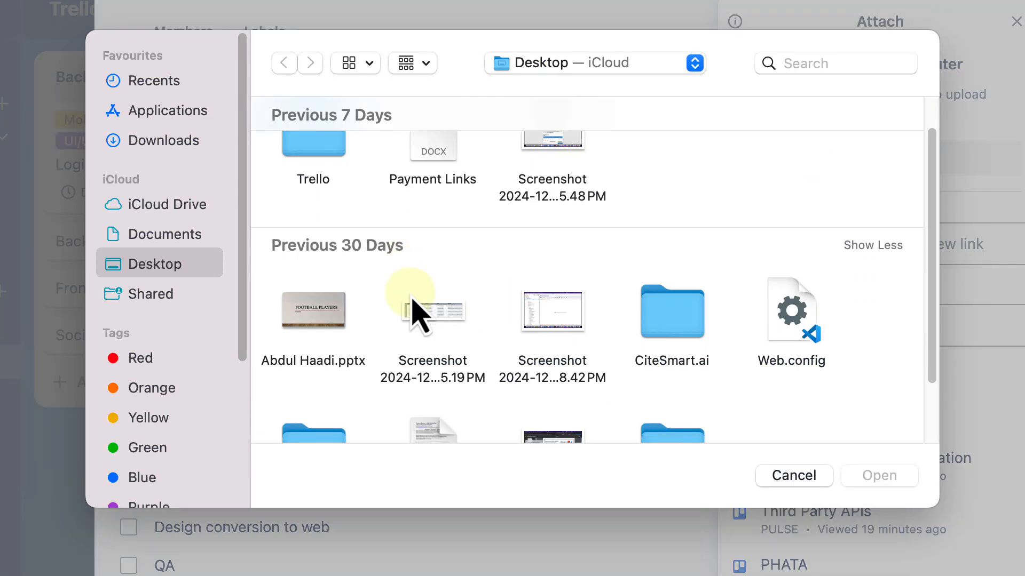
scroll(416, 309, "up", 2)
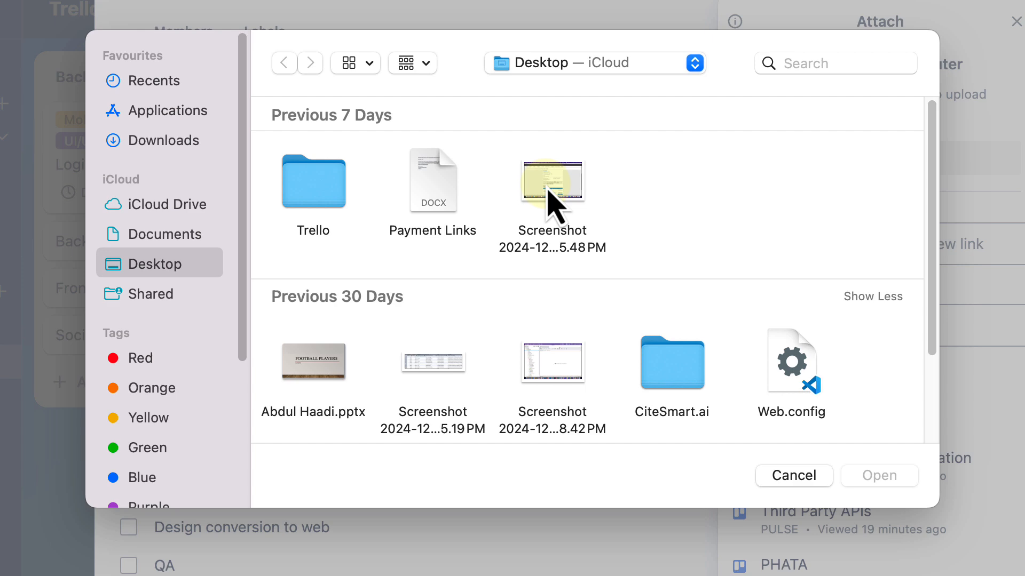
scroll(457, 359, "down", 5)
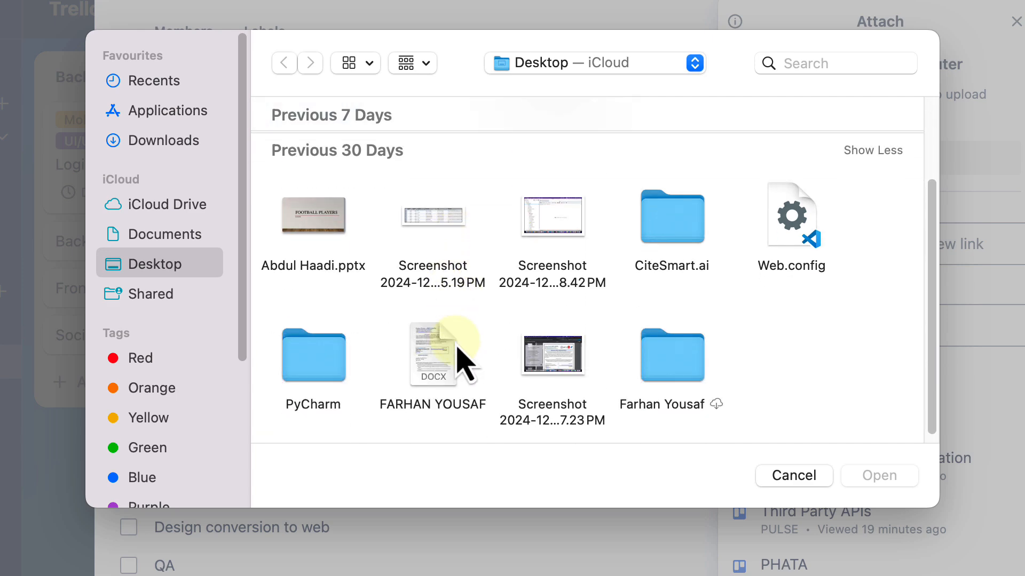
double_click(453, 237)
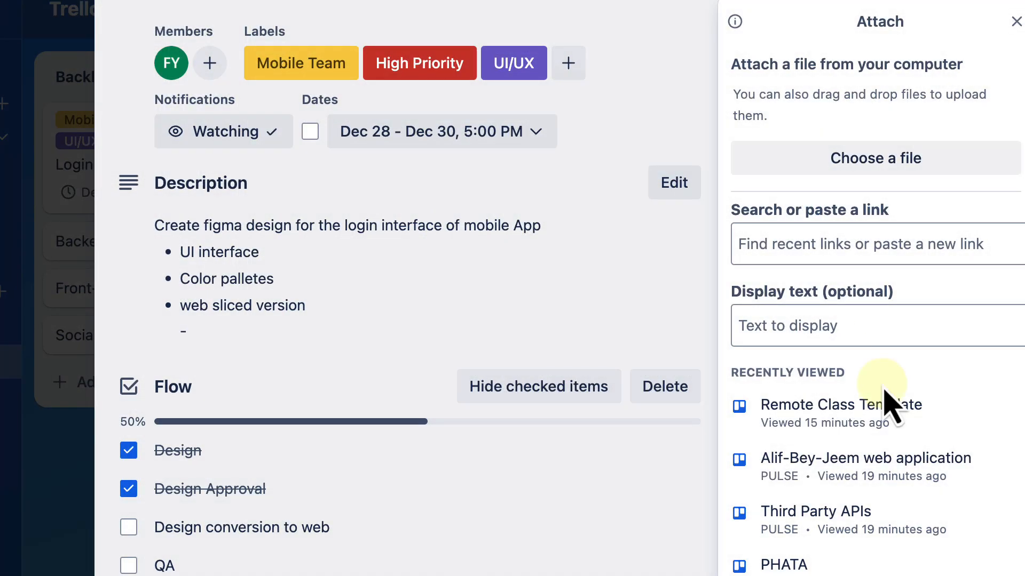
scroll(440, 414, "down", 5)
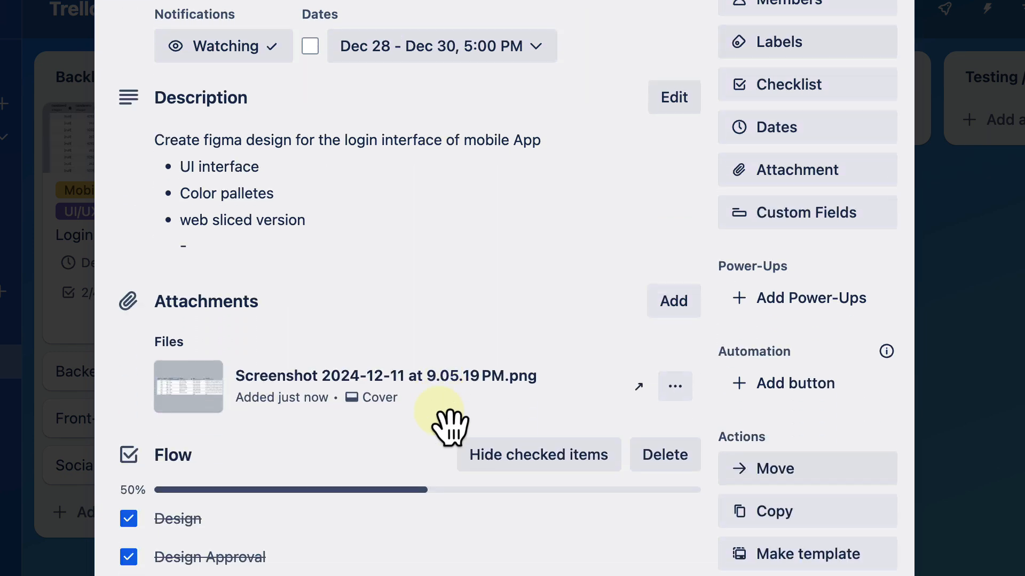
scroll(450, 427, "down", 3)
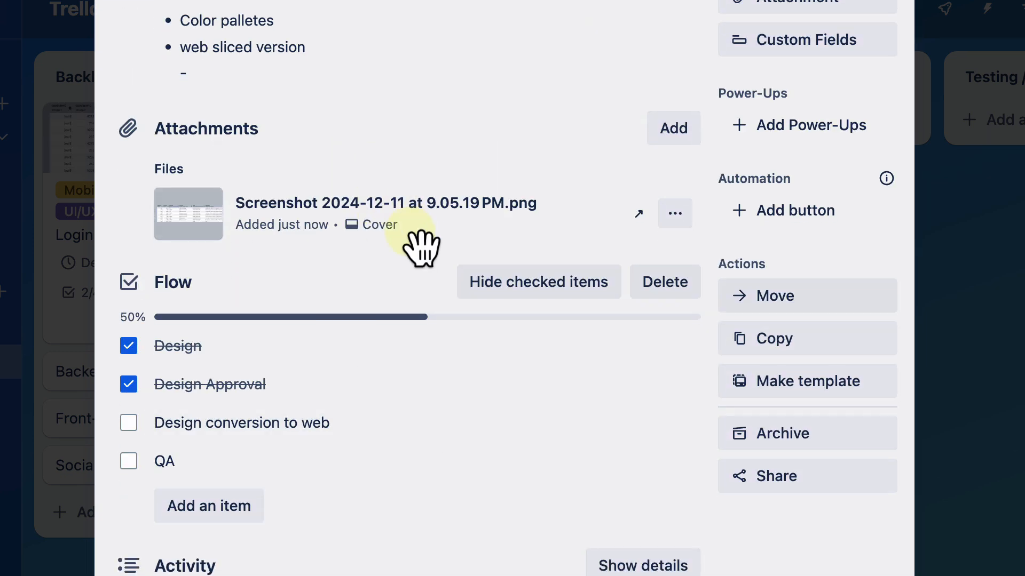
left_click(674, 129)
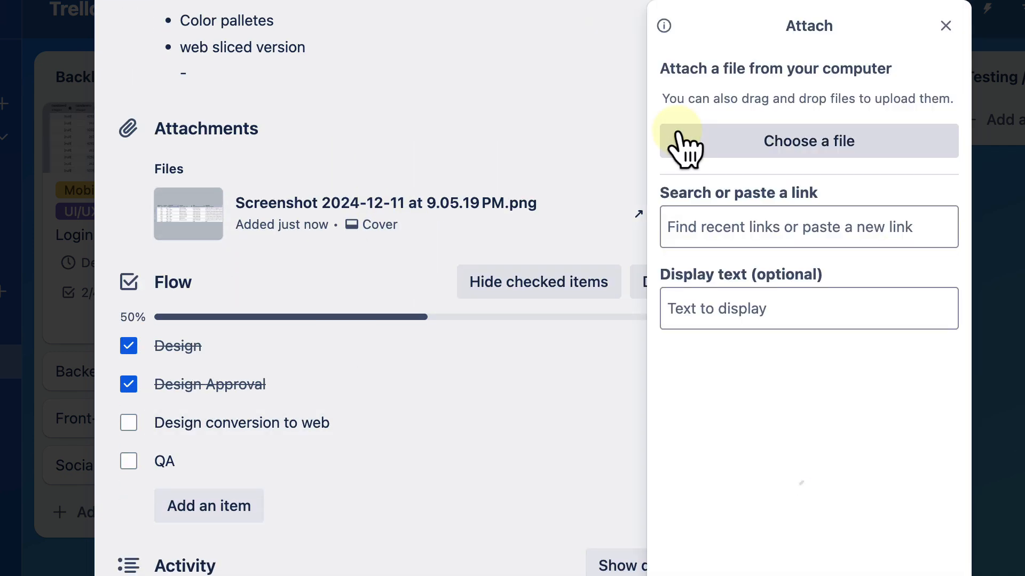
left_click(738, 227)
type("meet")
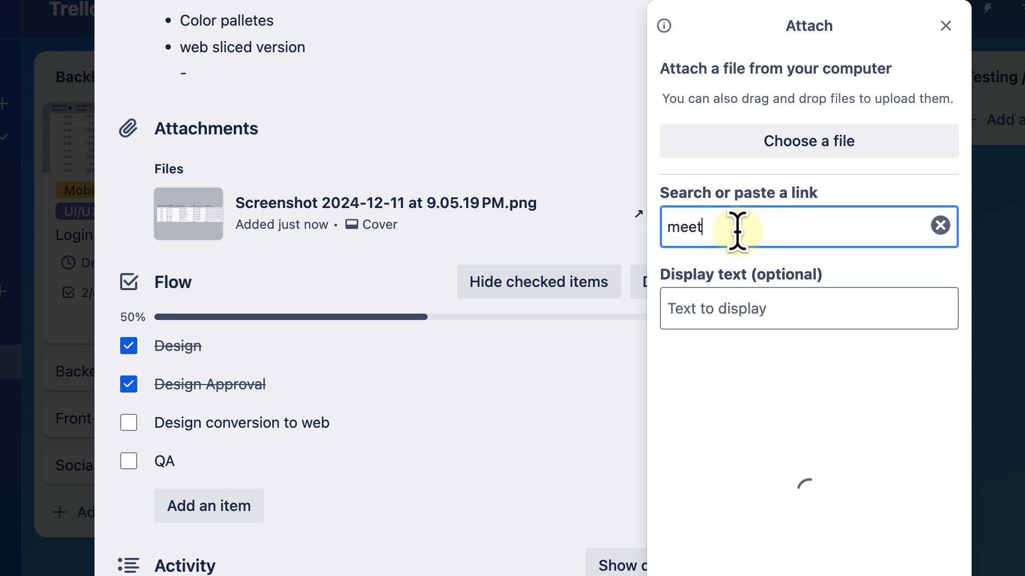
type("farhan.com")
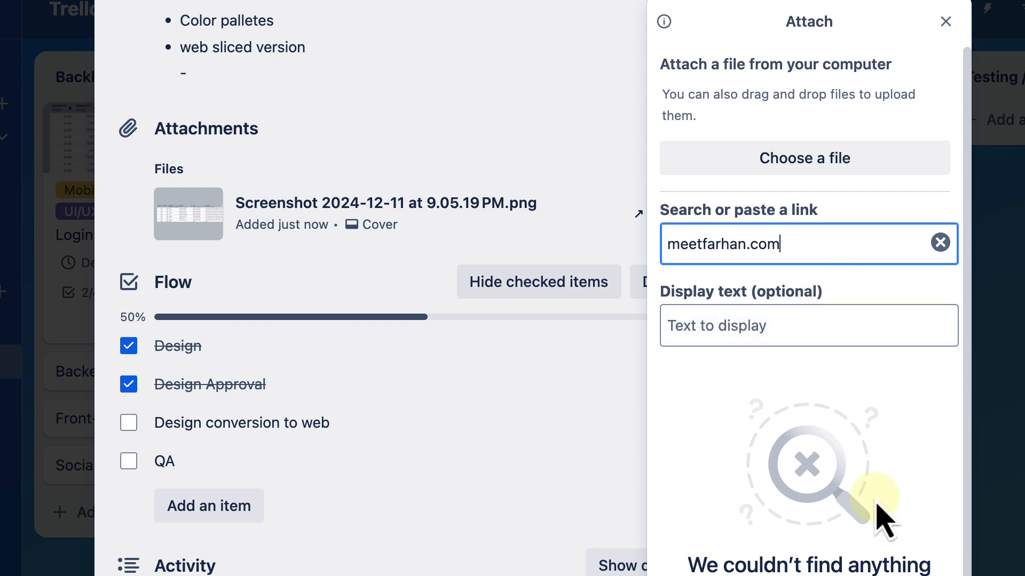
type("htt")
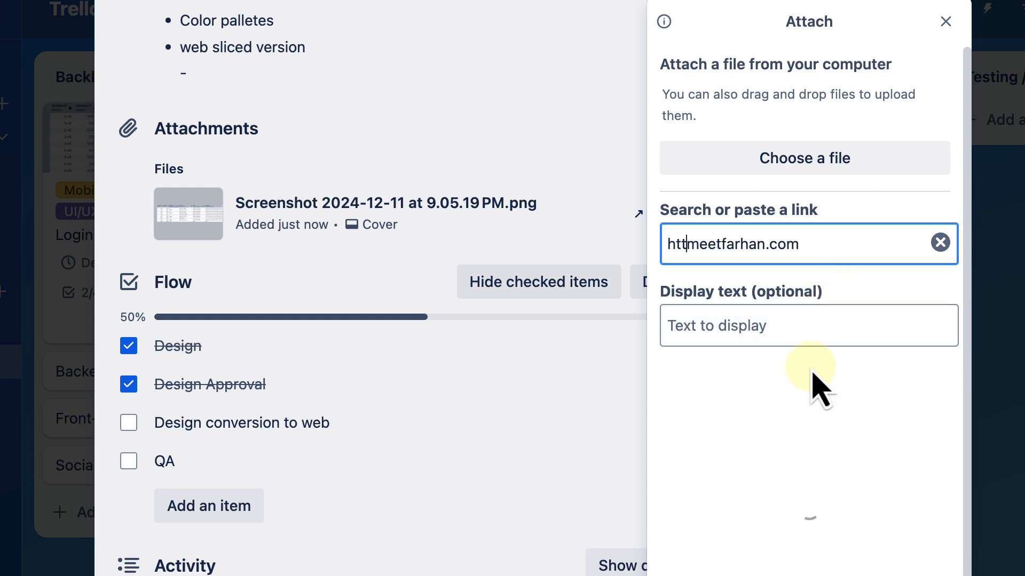
type("ps://")
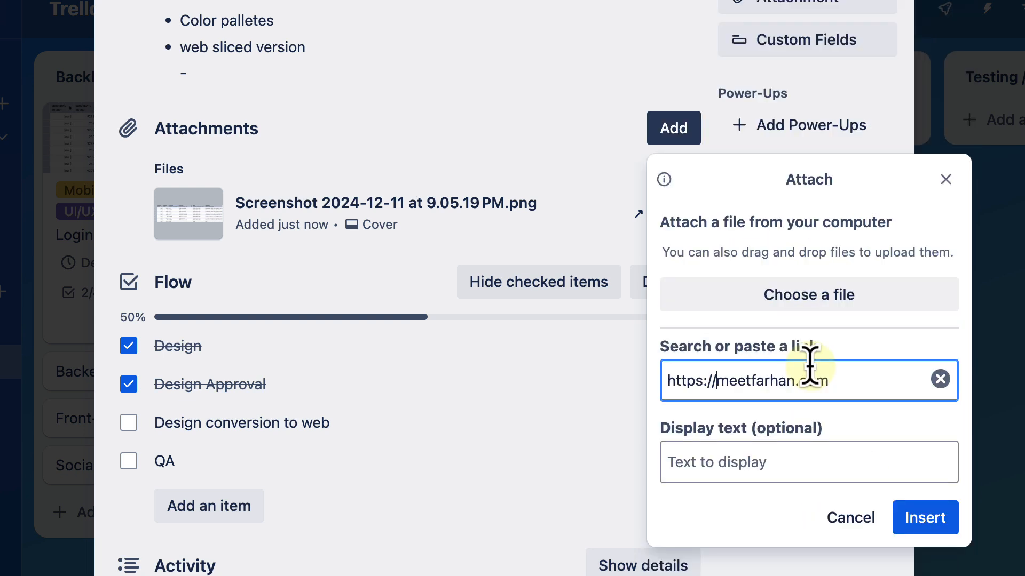
left_click(925, 518)
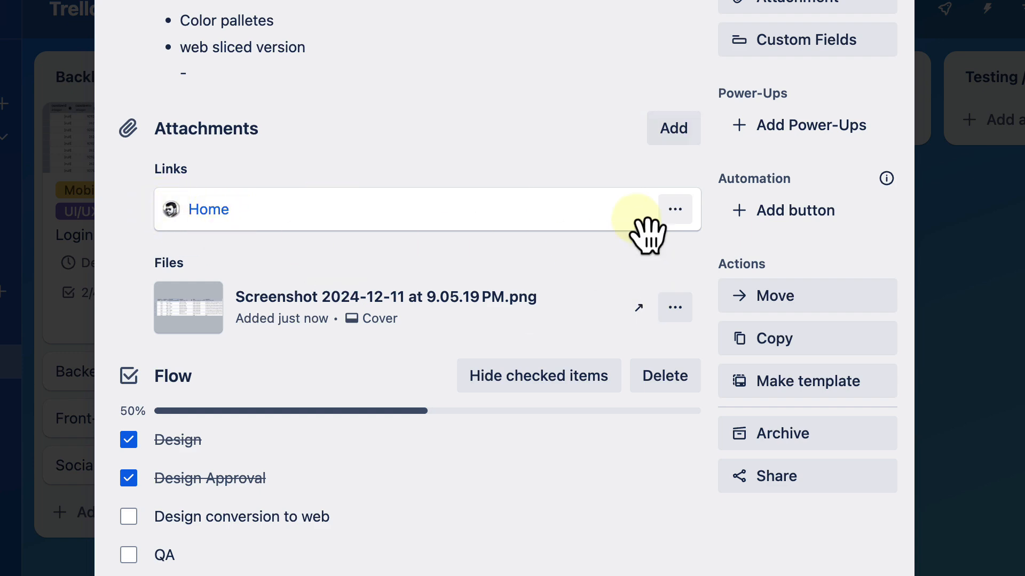
scroll(586, 408, "down", 4)
scroll(587, 408, "up", 12)
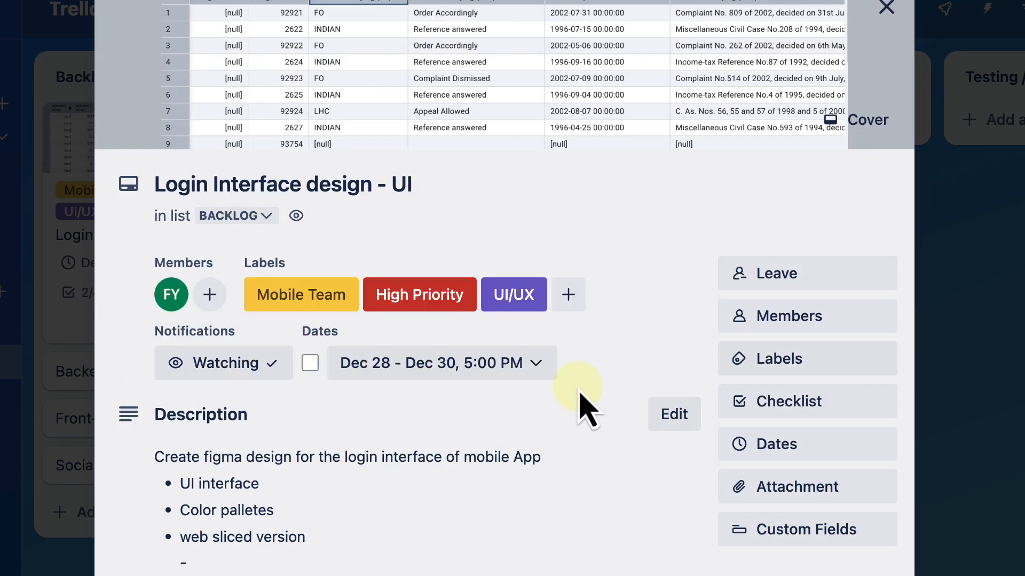
scroll(580, 393, "down", 5)
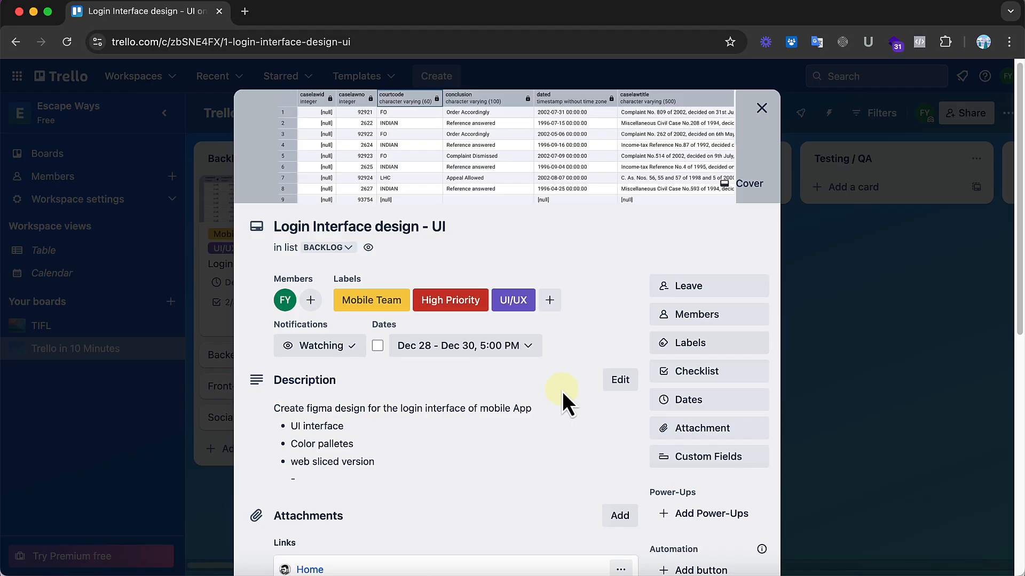
Step: Browse the Power-Ups directory from the card, add the Card Priority Power-Up, and return to the board
scroll(592, 147, "down", 5)
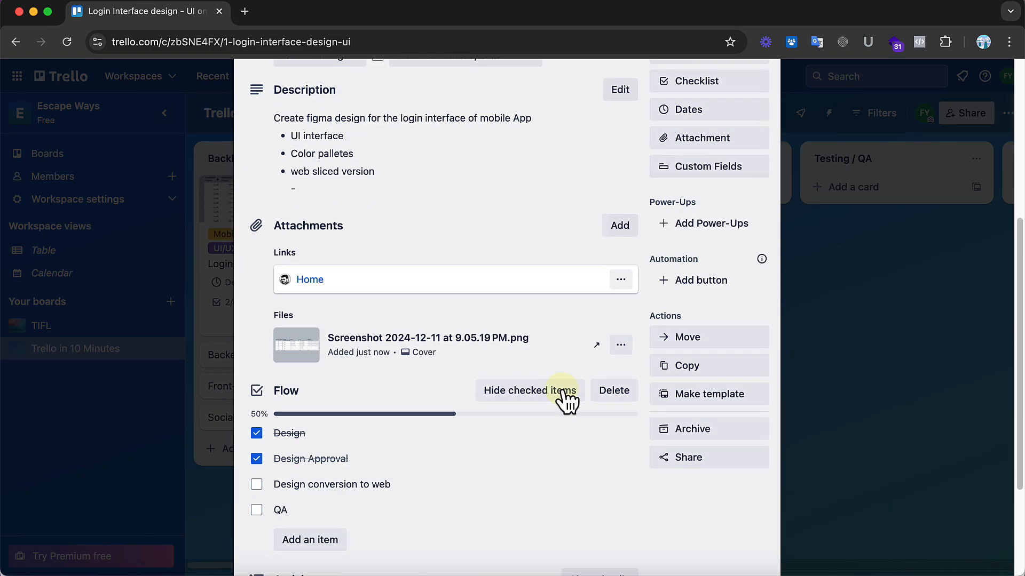
left_click(705, 230)
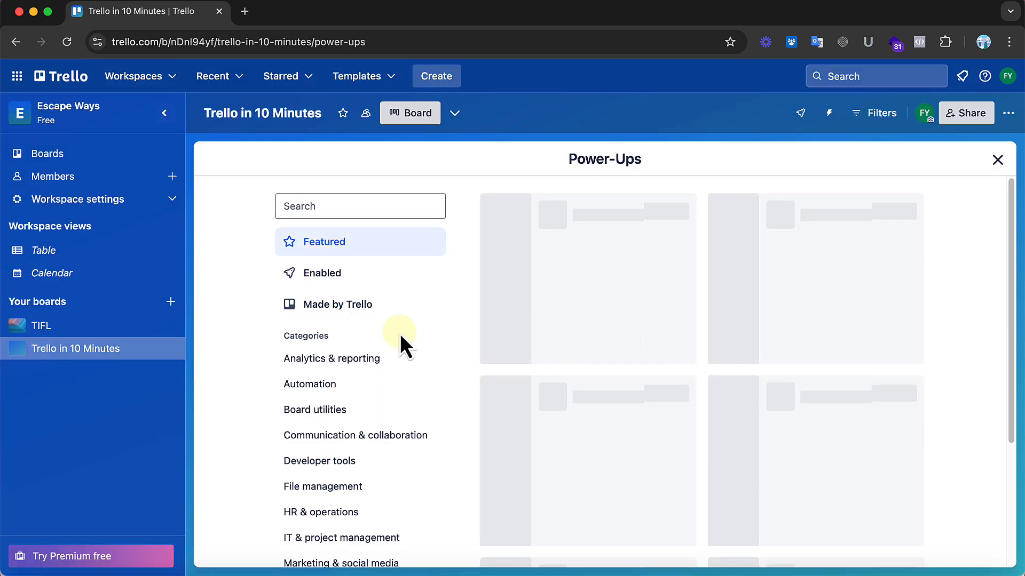
scroll(656, 399, "down", 5)
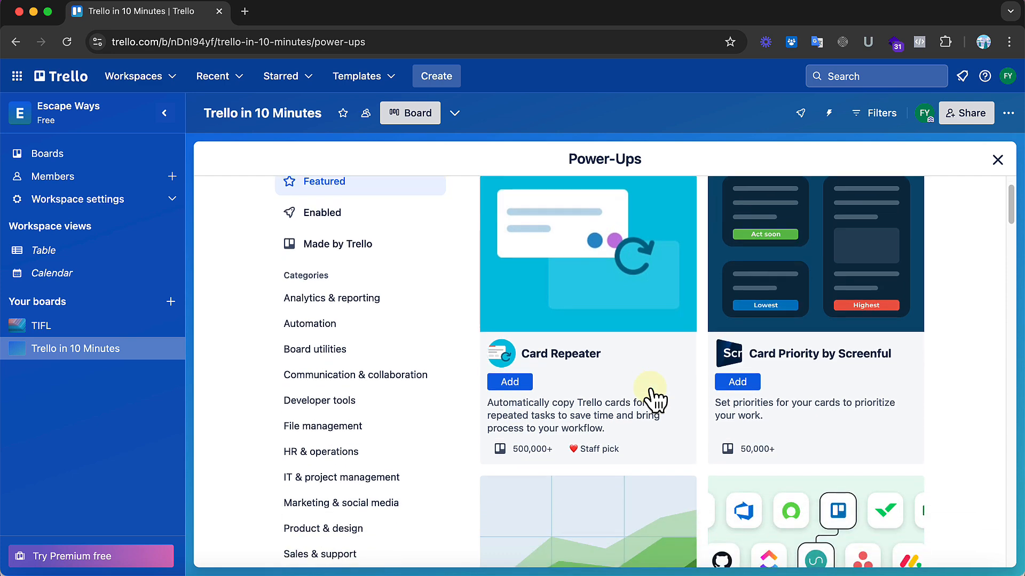
scroll(655, 399, "down", 5)
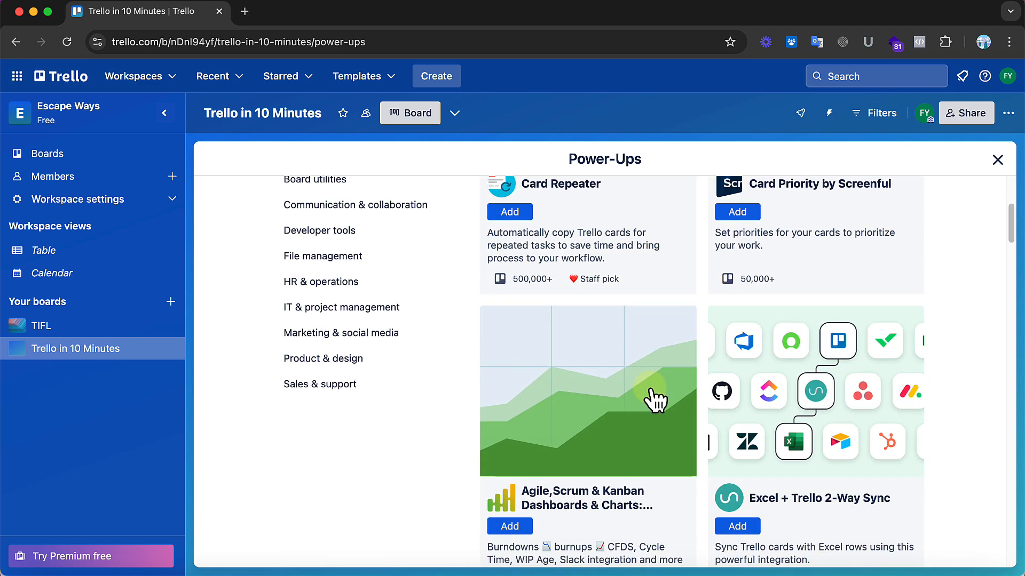
scroll(656, 399, "down", 5)
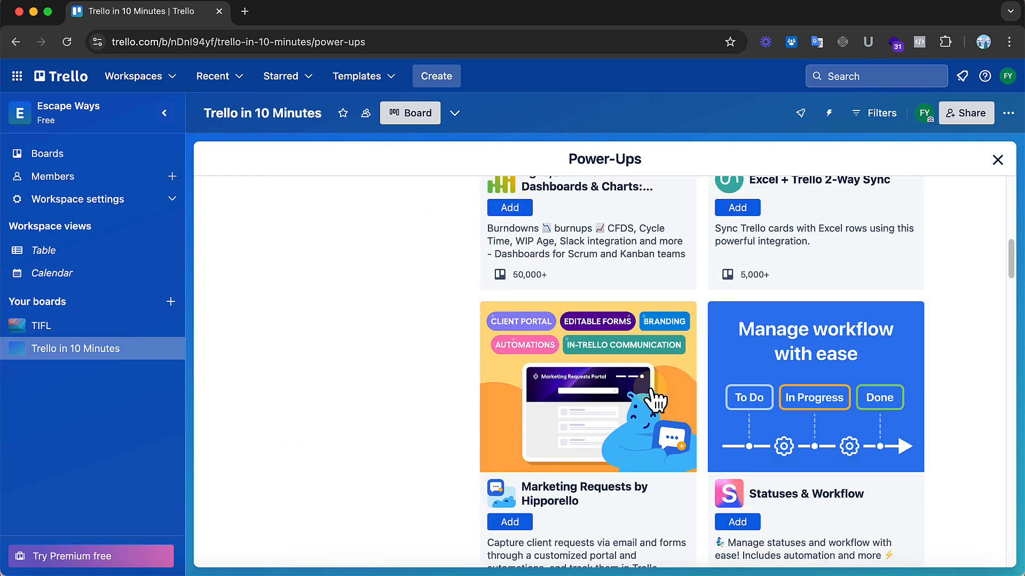
scroll(651, 394, "down", 2)
scroll(651, 394, "up", 13)
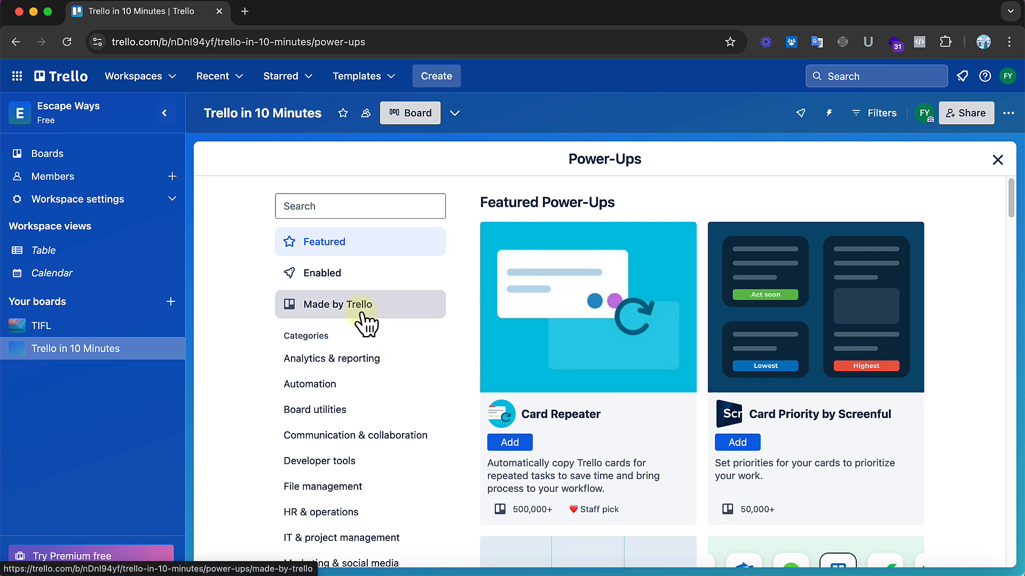
key("Escape")
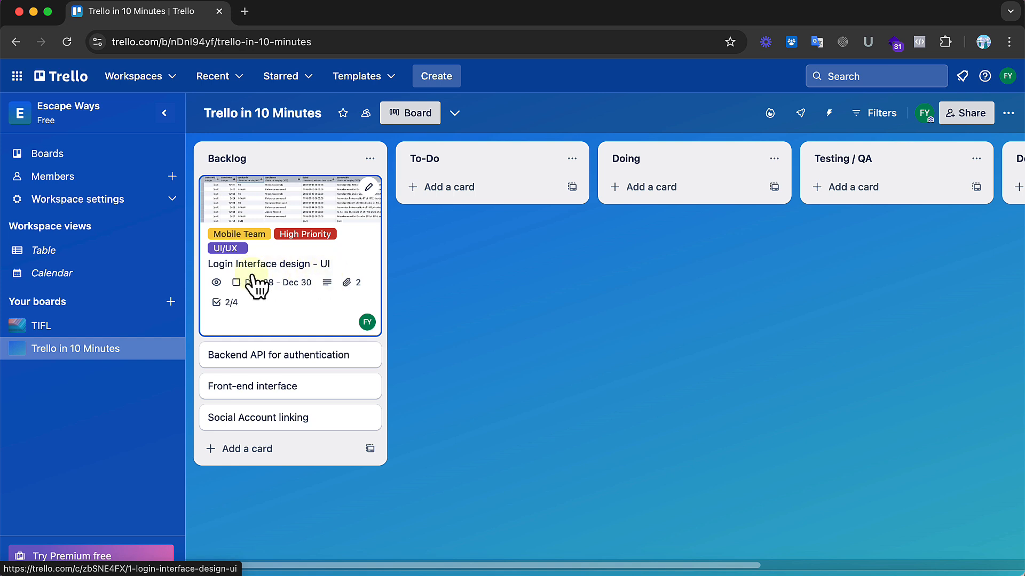
Step: Set the "Login Interface design - UI" card's Card Priority to 1 Highest and return to the board
mouse_move(215, 285)
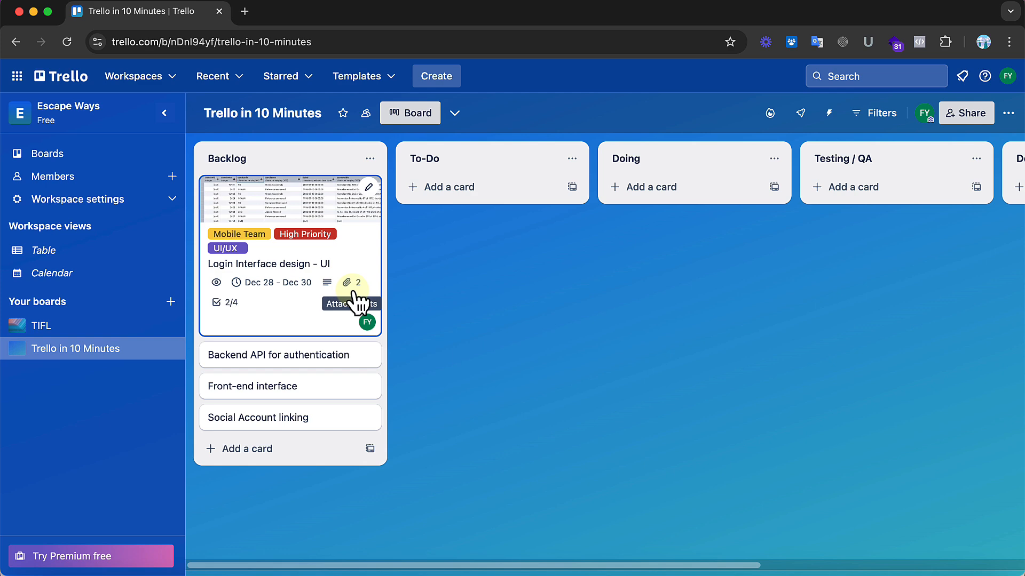
left_click(326, 319)
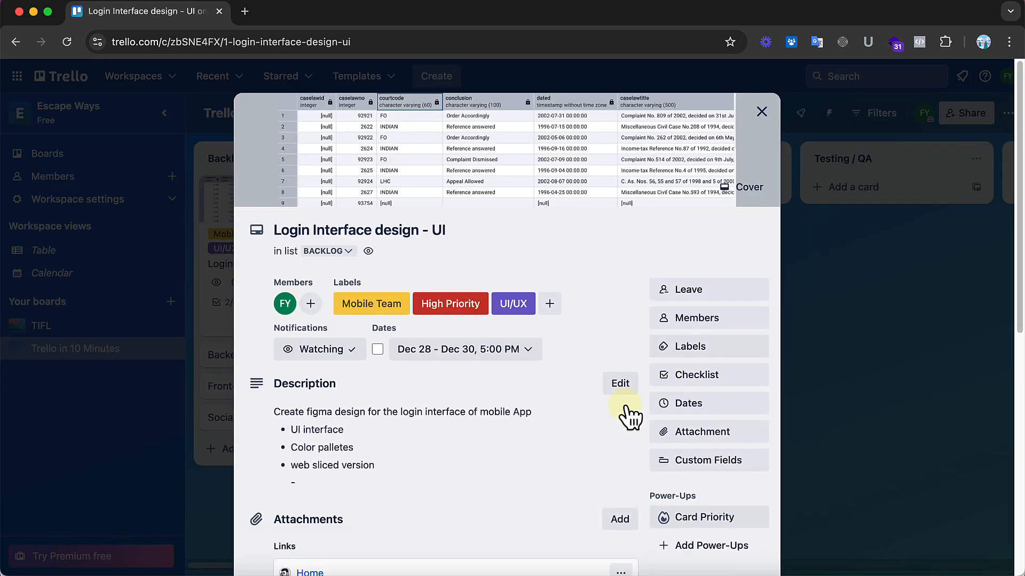
scroll(629, 416, "down", 8)
scroll(626, 408, "up", 4)
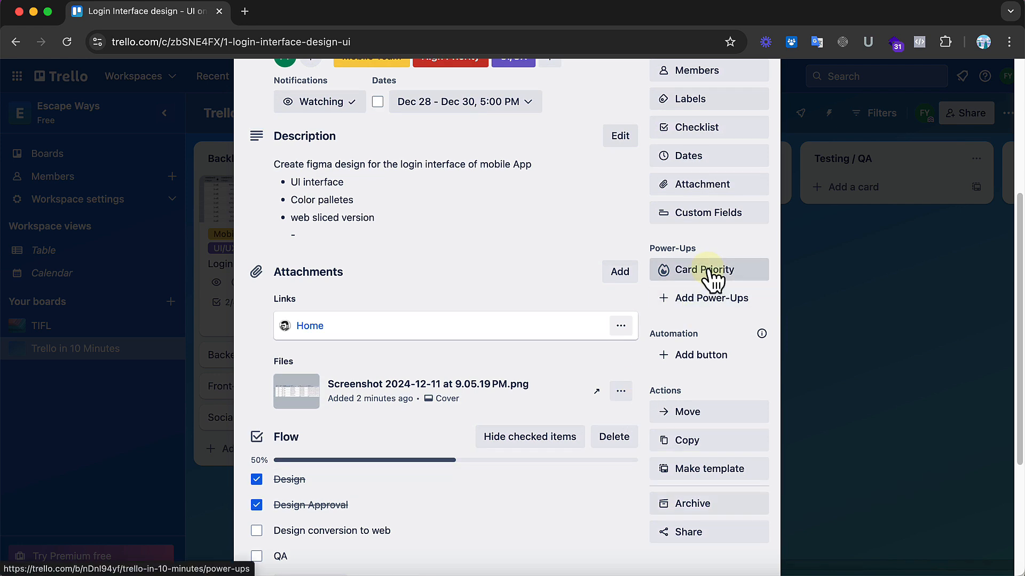
left_click(711, 273)
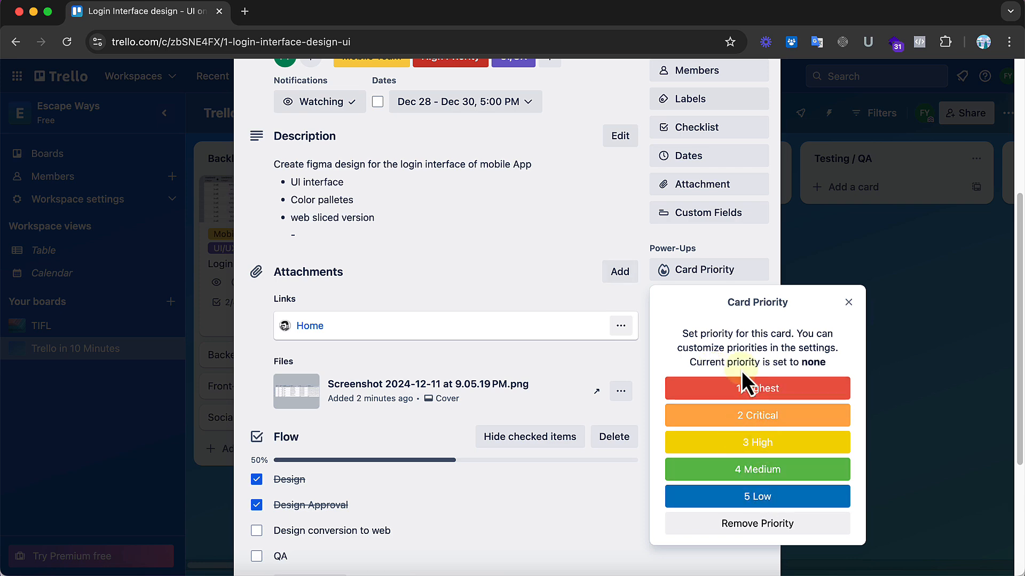
scroll(516, 262, "up", 3)
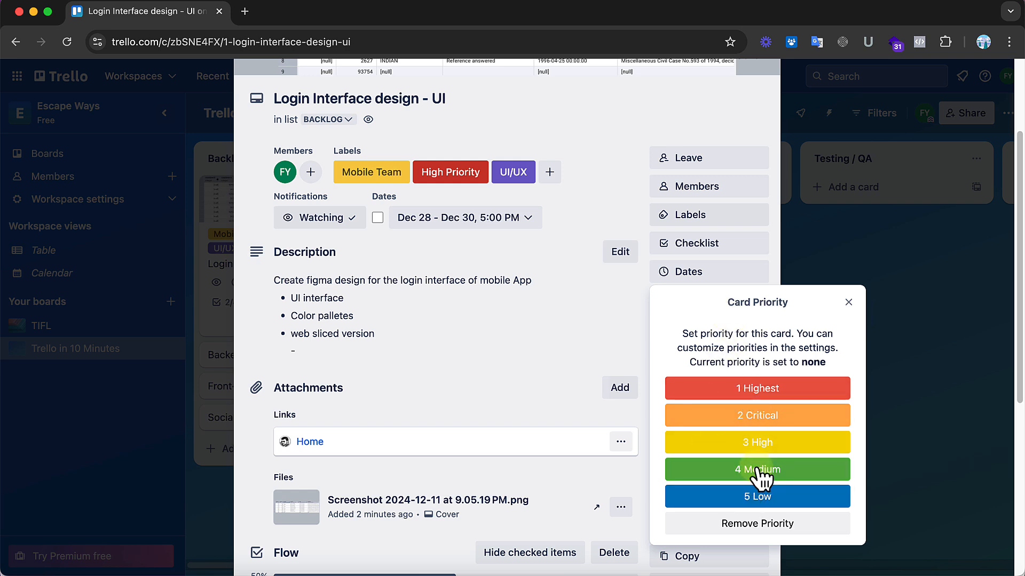
left_click(763, 394)
scroll(591, 331, "up", 5)
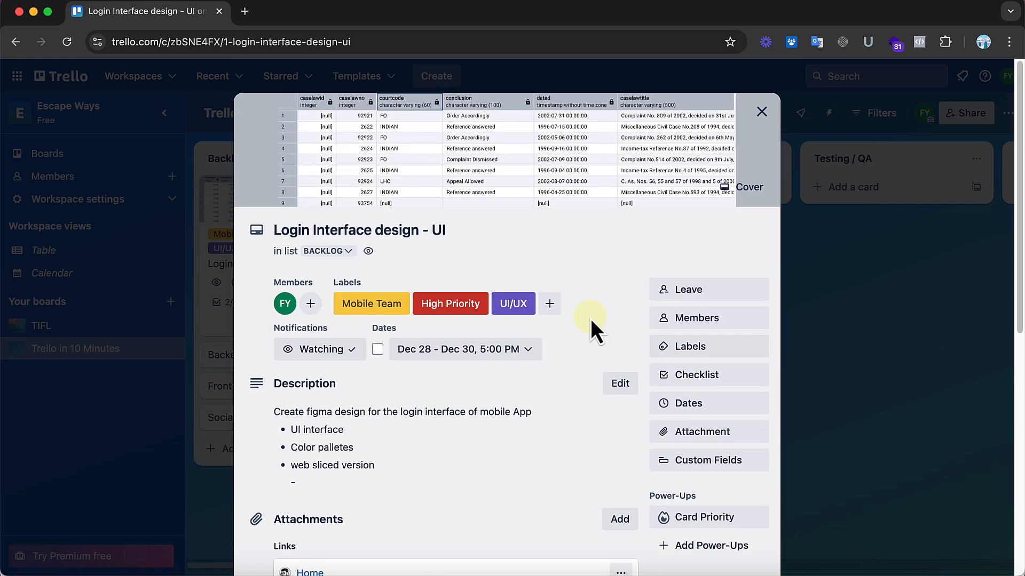
left_click(762, 111)
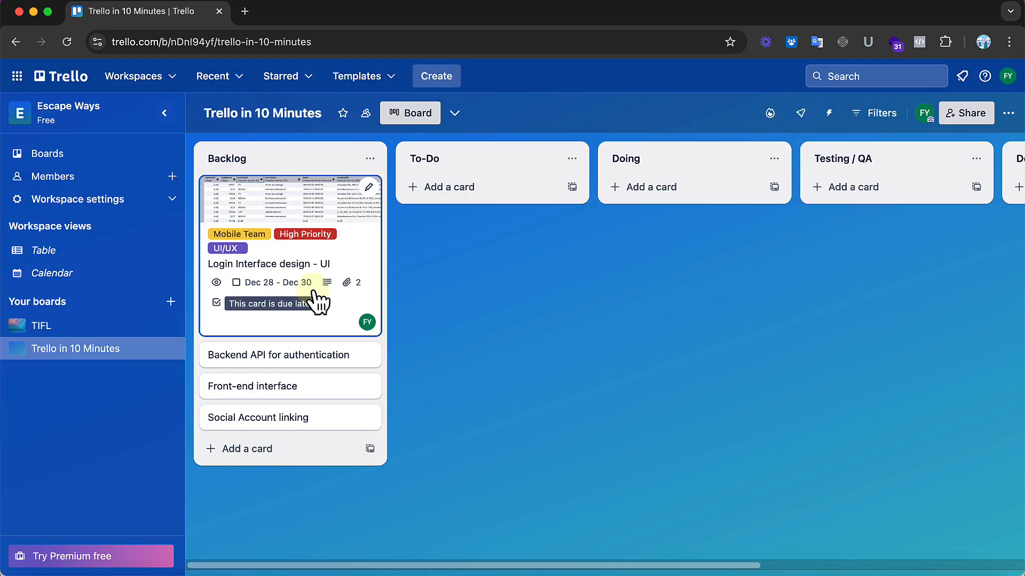
Step: Reopen the "Login Interface design - UI" card and check its current Card Priority setting
left_click(355, 258)
scroll(687, 363, "down", 5)
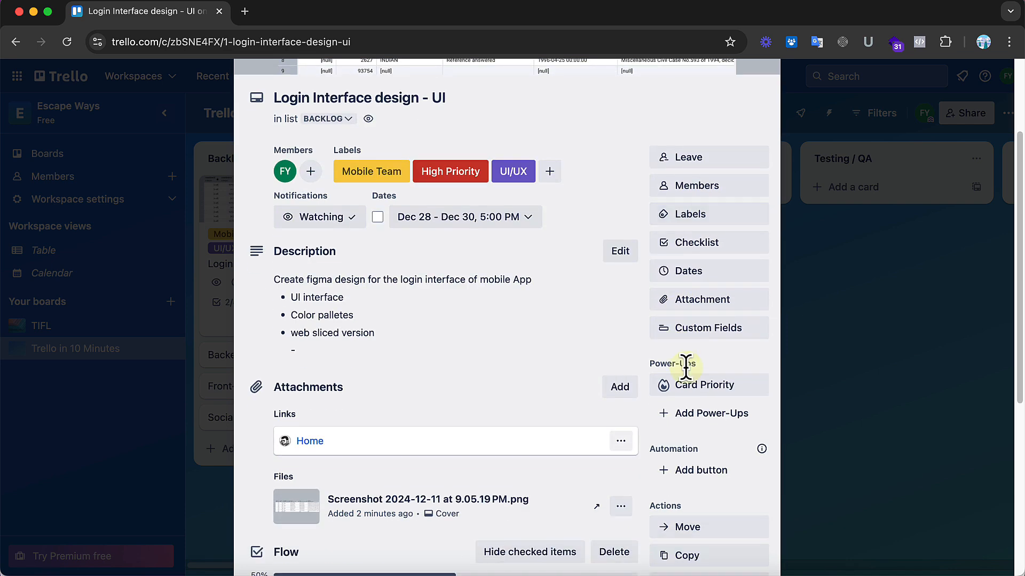
left_click(714, 390)
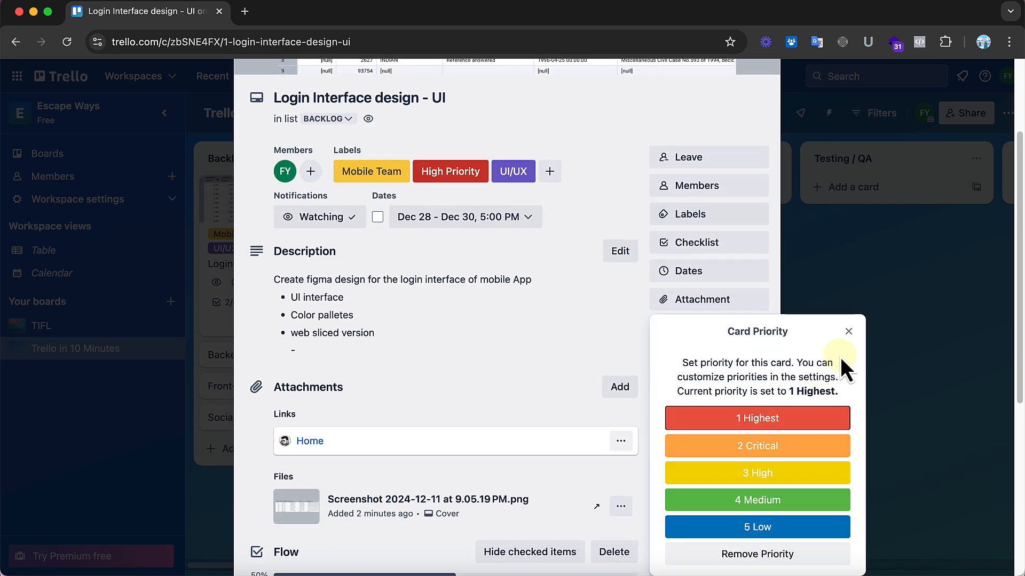
left_click(848, 332)
Step: Review the card's Automation and Actions options, including Move, Copy, Make template, Archive and Share
scroll(574, 439, "down", 5)
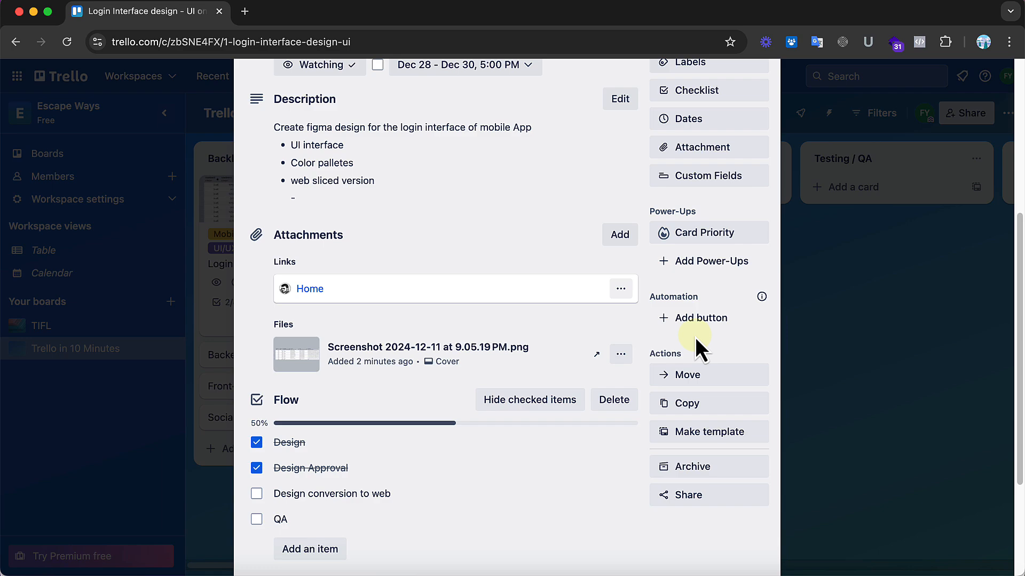
scroll(695, 341, "up", 10)
scroll(696, 344, "down", 15)
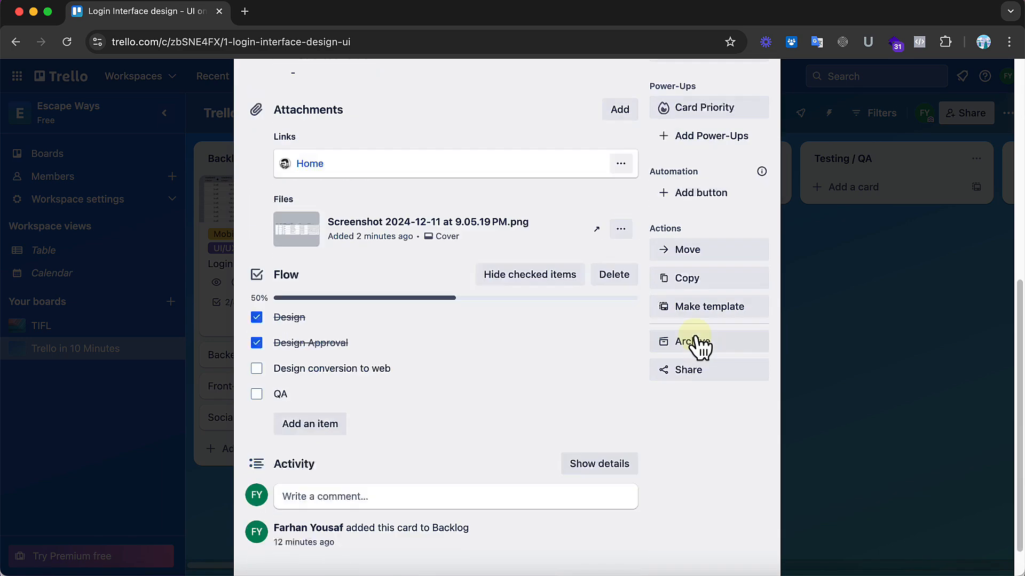
scroll(673, 203, "up", 10)
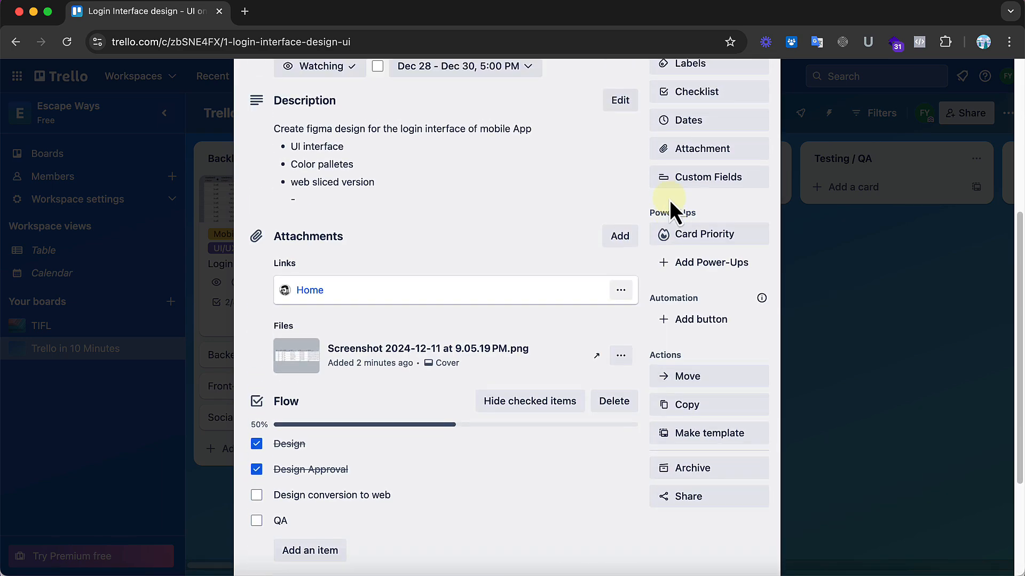
scroll(669, 199, "down", 10)
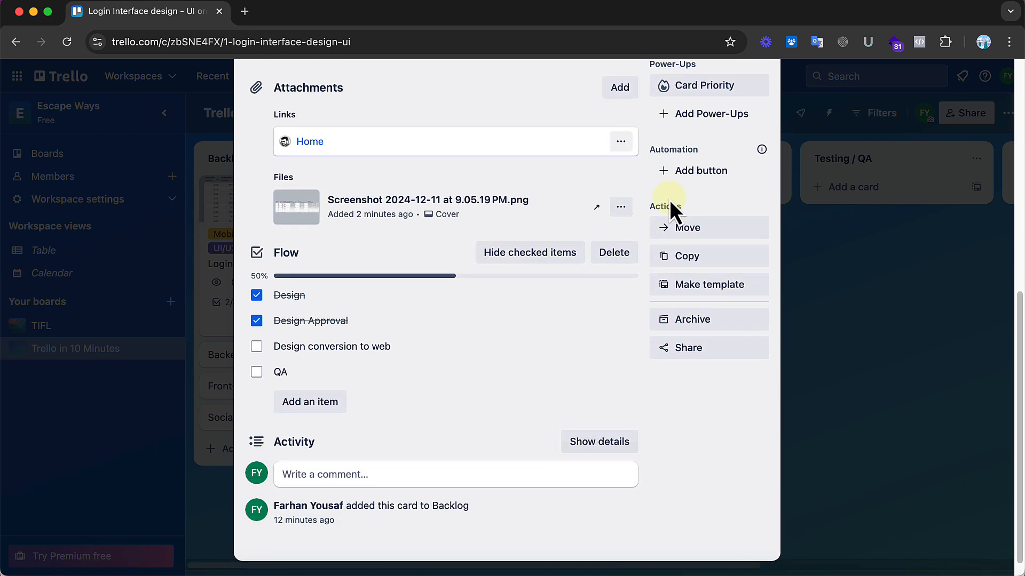
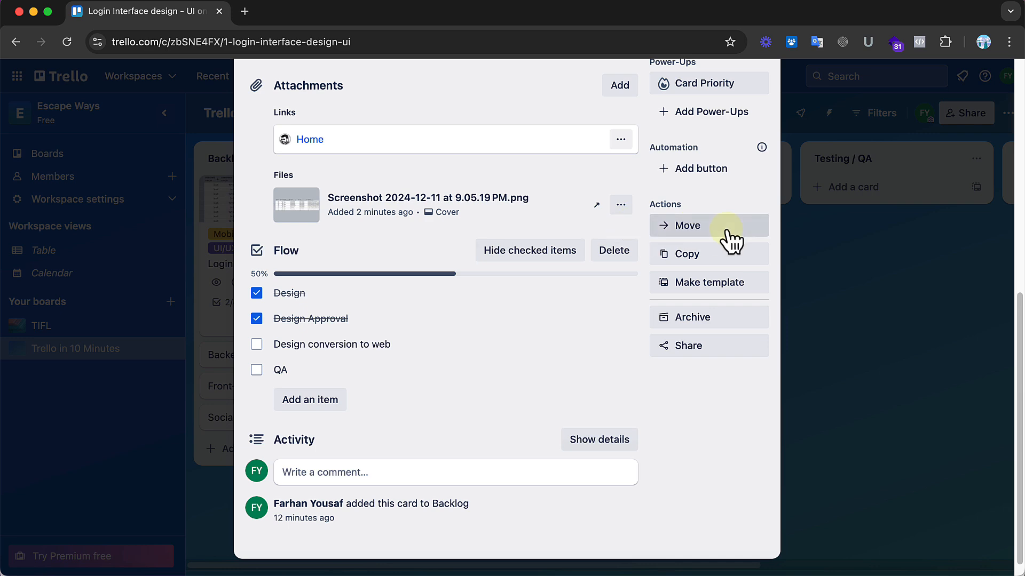
Step: Review the "Login Interface design - UI" card from its cover down to its activity and actions, and return to the board
scroll(587, 309, "up", 10)
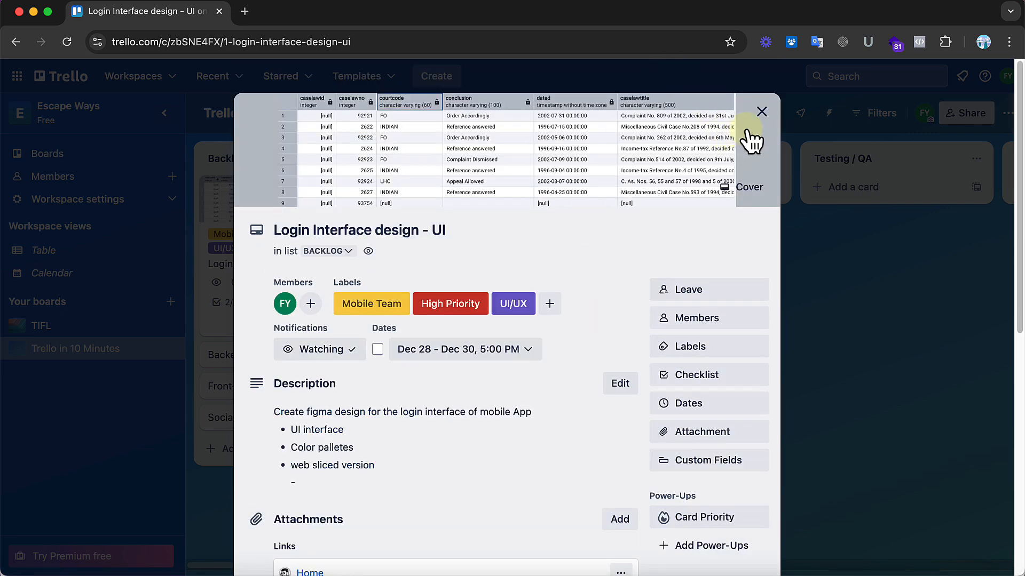
scroll(603, 336, "down", 8)
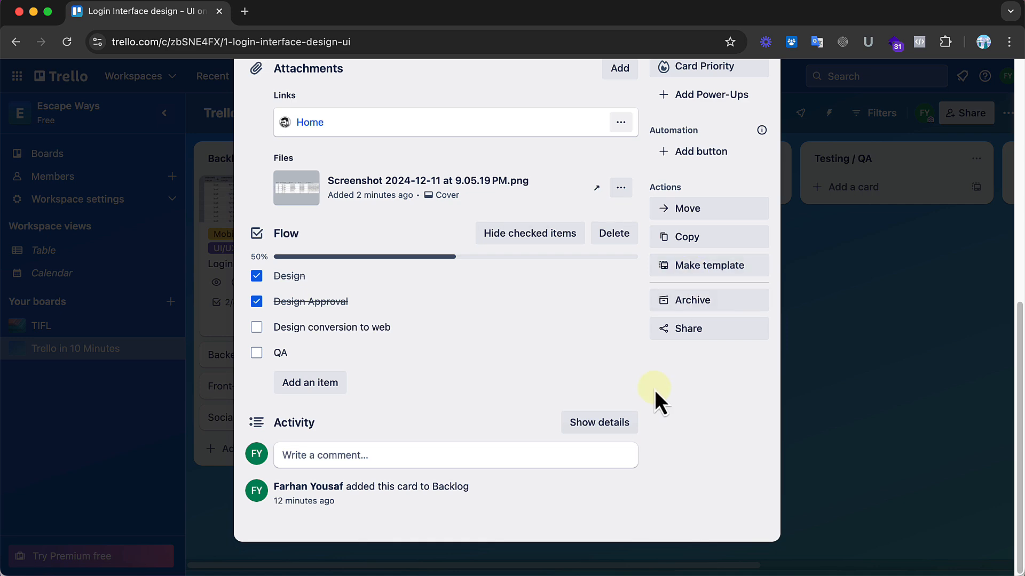
scroll(654, 389, "up", 10)
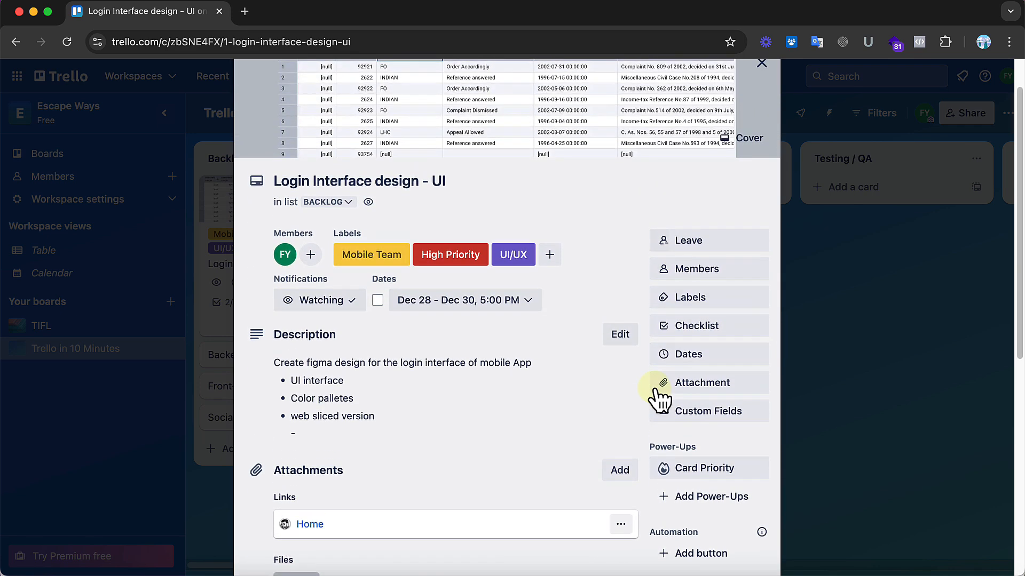
scroll(661, 399, "down", 10)
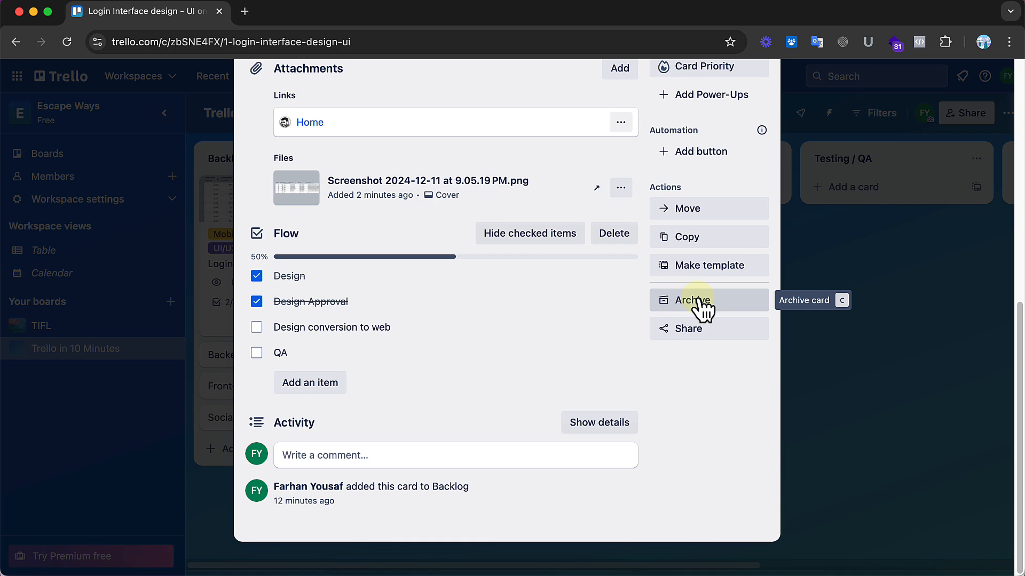
scroll(697, 299, "up", 5)
scroll(697, 305, "down", 5)
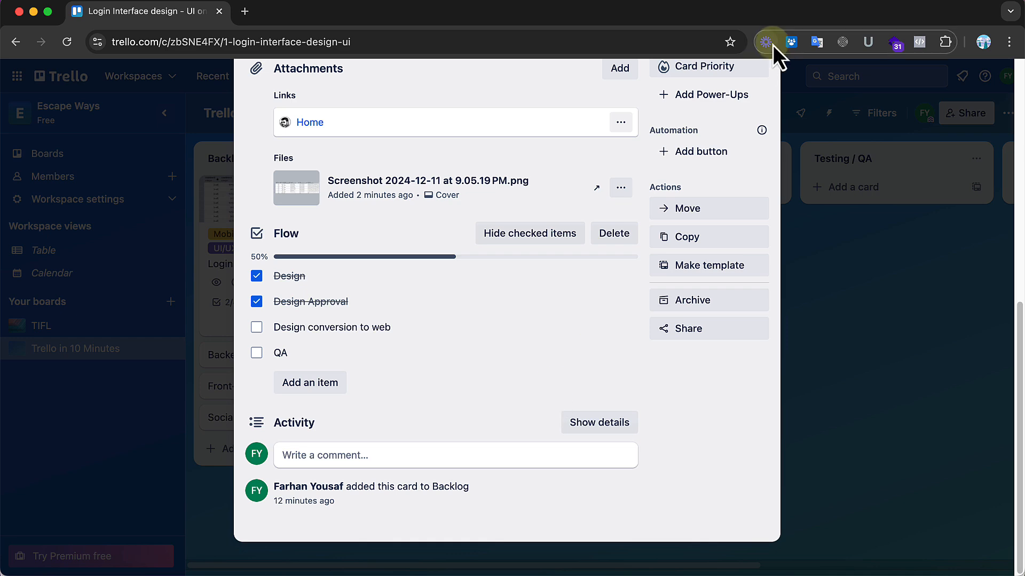
scroll(729, 168, "up", 5)
left_click(761, 112)
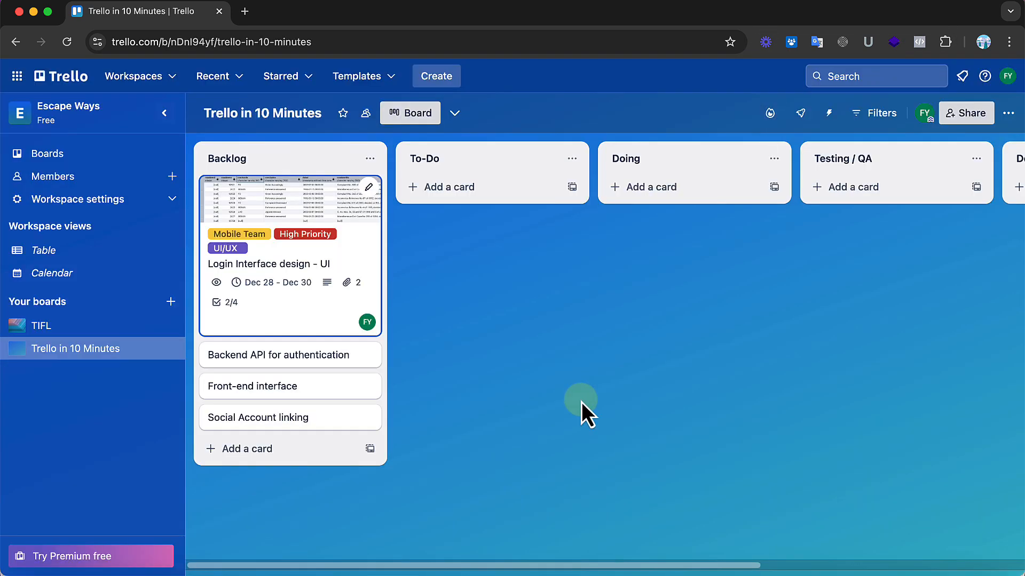
Step: Go to the boards overview and open the TIFL board in the Escape Ways workspace
left_click(65, 79)
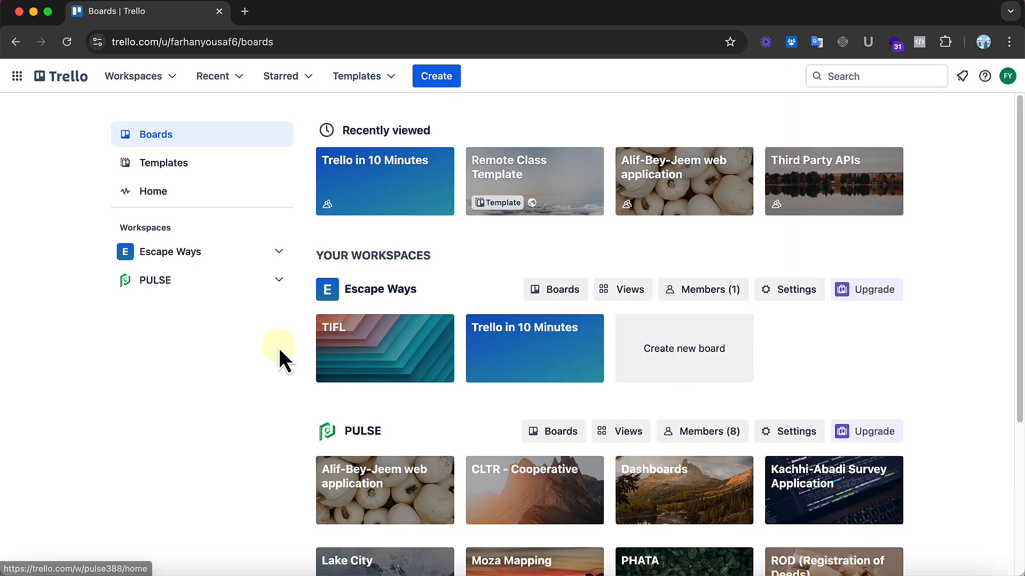
scroll(283, 345, "down", 1)
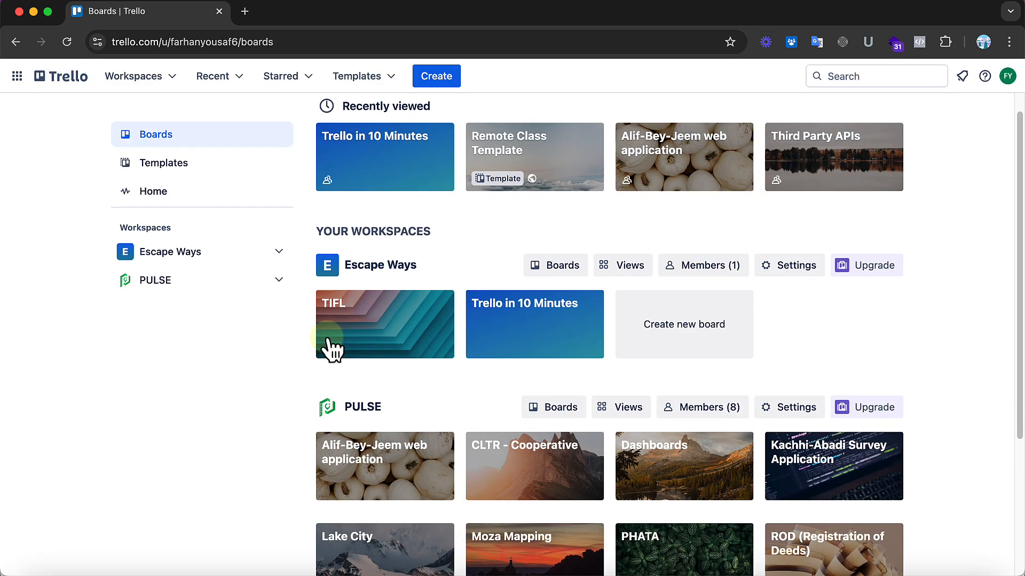
left_click(396, 335)
Step: Examine the TIFL board's lists from Backlog through Discussion, including the cards in To Do and Doing / Stagging
scroll(649, 427, "right", 10)
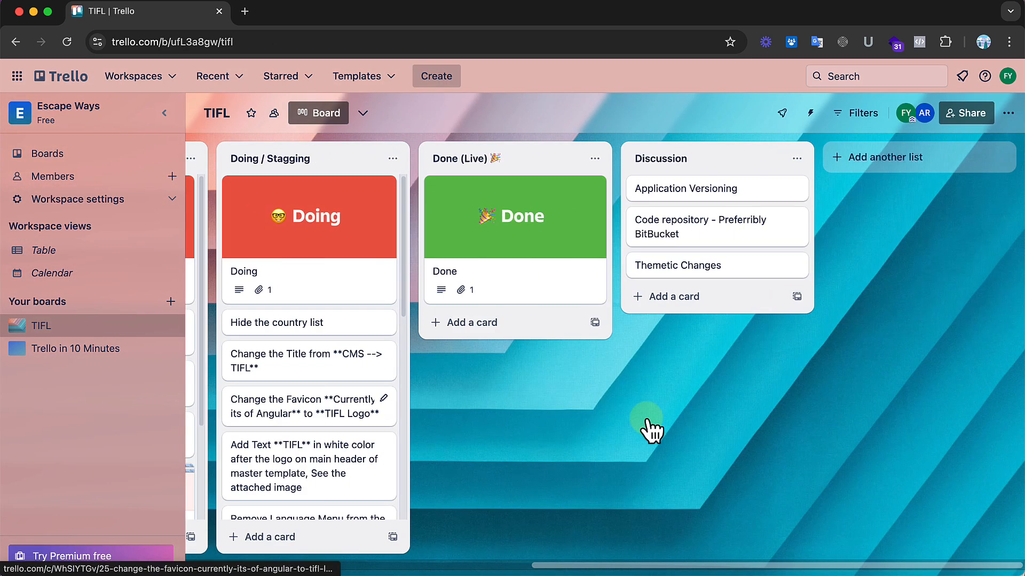
scroll(646, 420, "left", 10)
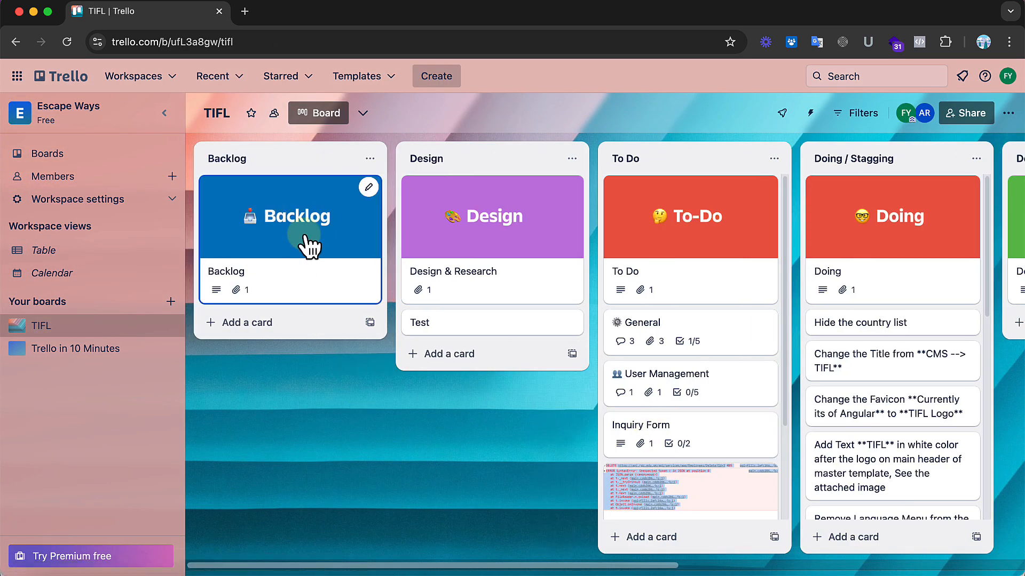
scroll(304, 245, "right", 1)
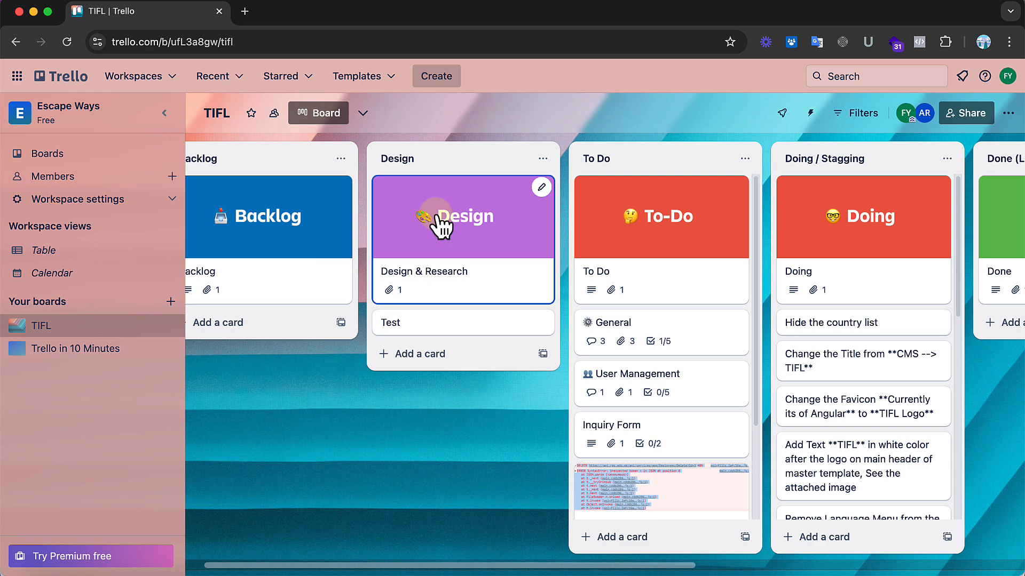
scroll(438, 224, "right", 1)
scroll(428, 293, "right", 3)
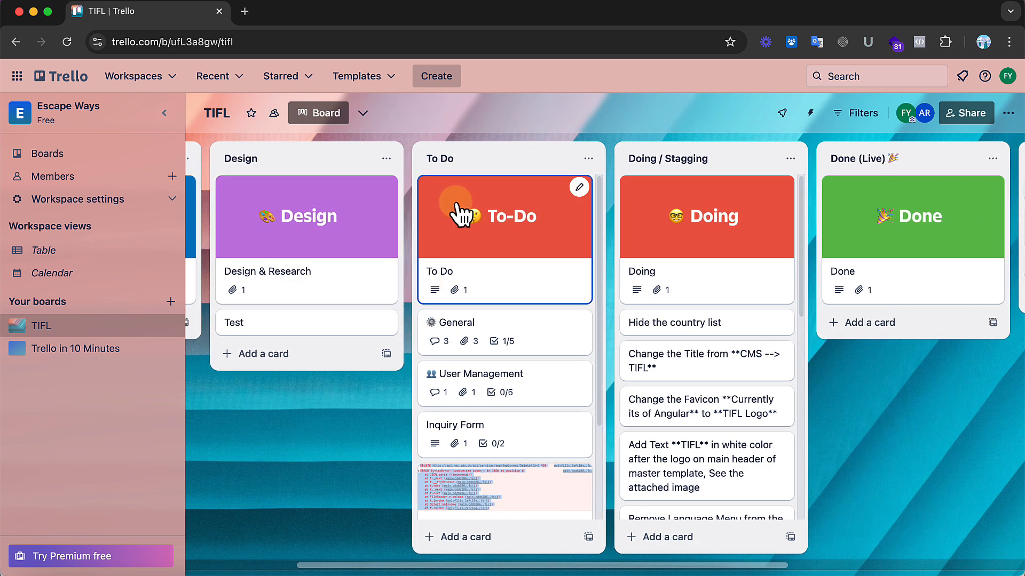
scroll(491, 366, "down", 3)
scroll(496, 369, "right", 1)
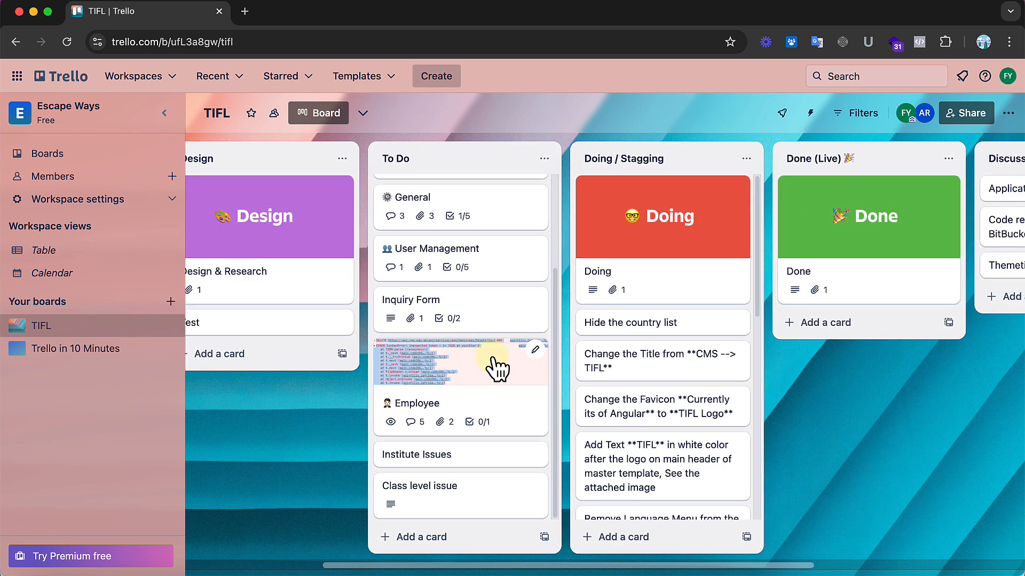
scroll(497, 368, "right", 3)
scroll(553, 302, "down", 10)
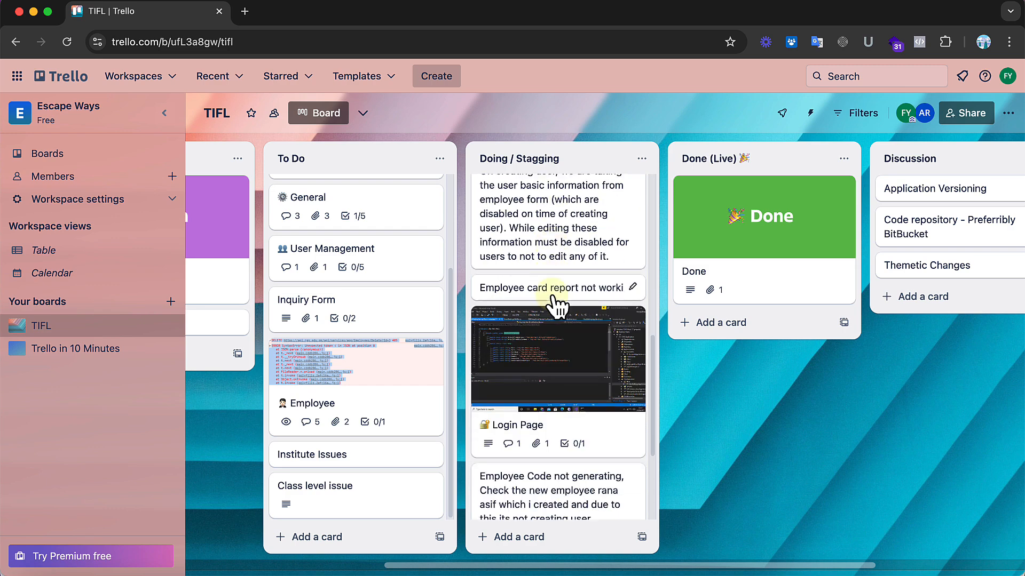
scroll(554, 305, "down", 5)
scroll(555, 305, "up", 10)
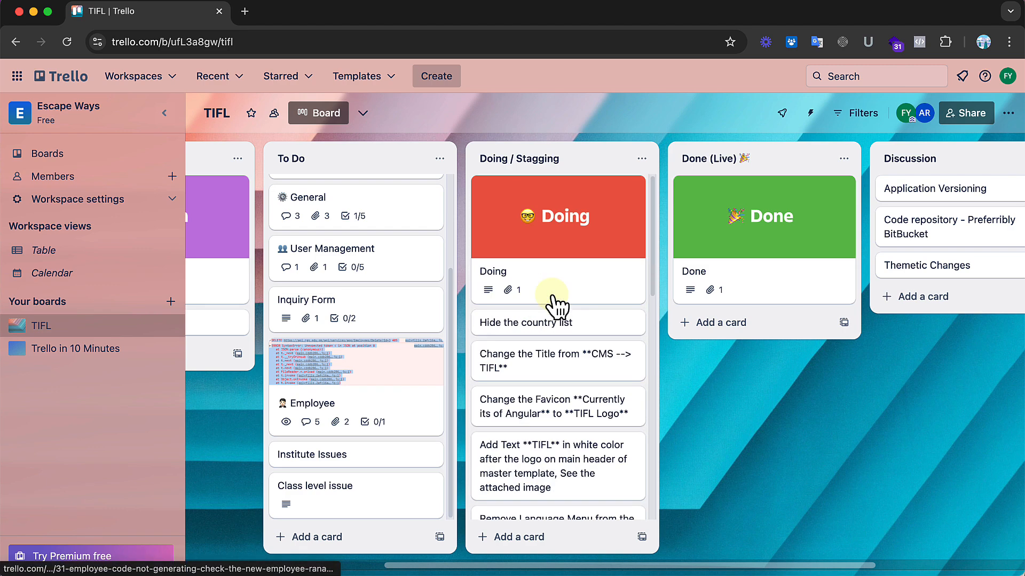
scroll(555, 305, "right", 7)
scroll(555, 305, "left", 15)
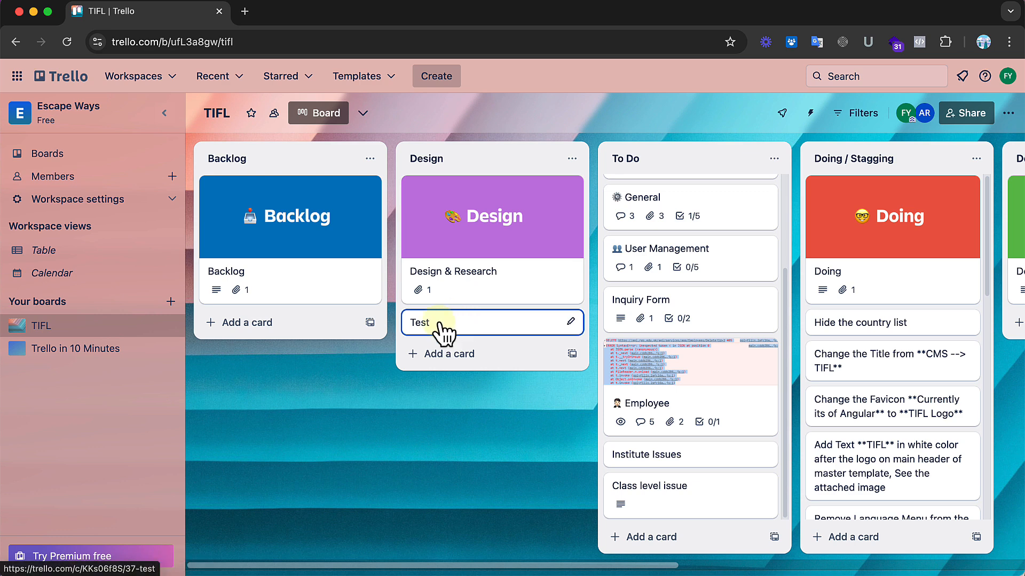
Step: Move the "Test" card from Design to To Do, directly below the To Do header card, and assign the other board member to it
left_click_drag(439, 327, 652, 323)
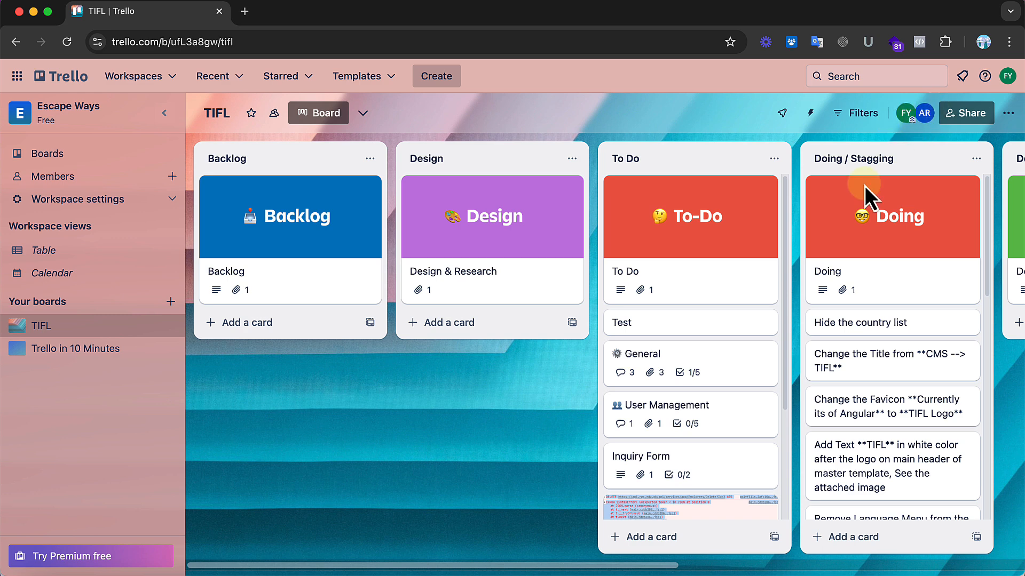
left_click(646, 327)
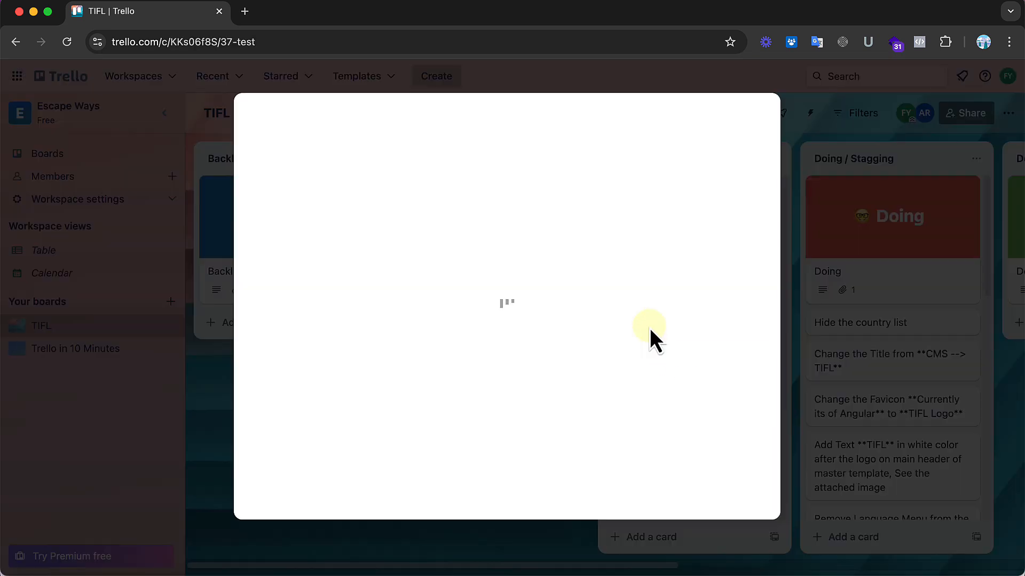
left_click(696, 206)
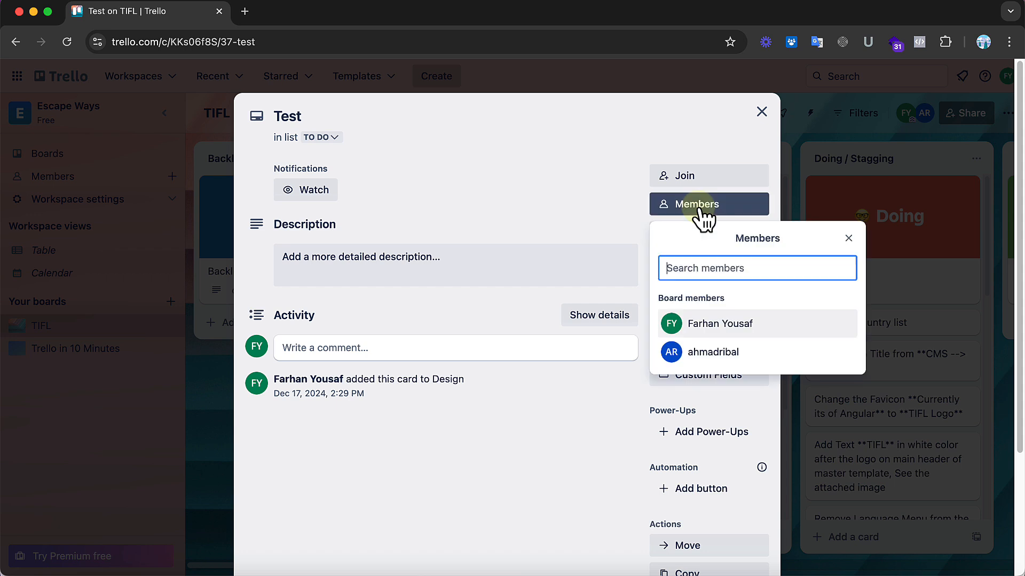
left_click(732, 356)
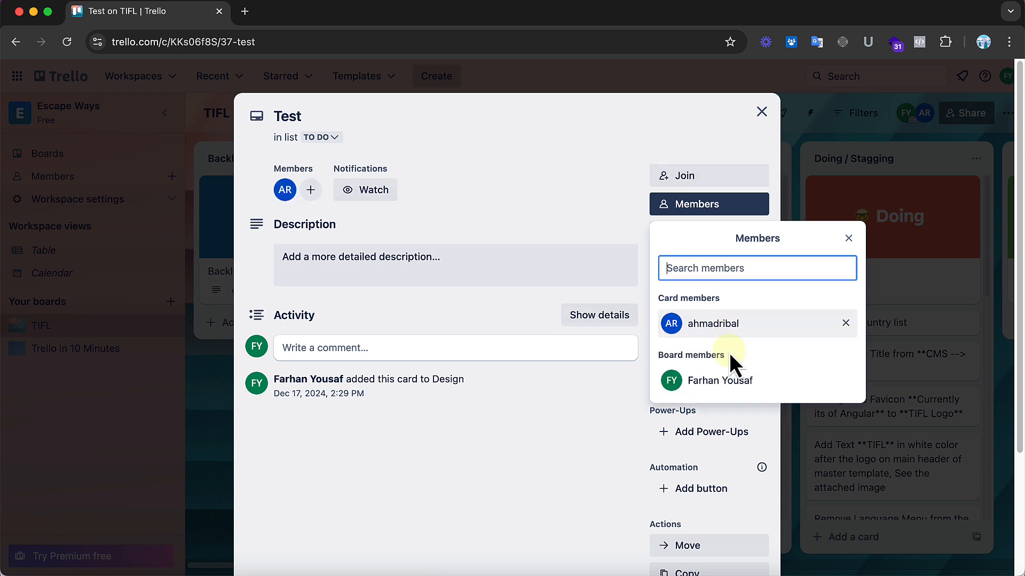
left_click(594, 228)
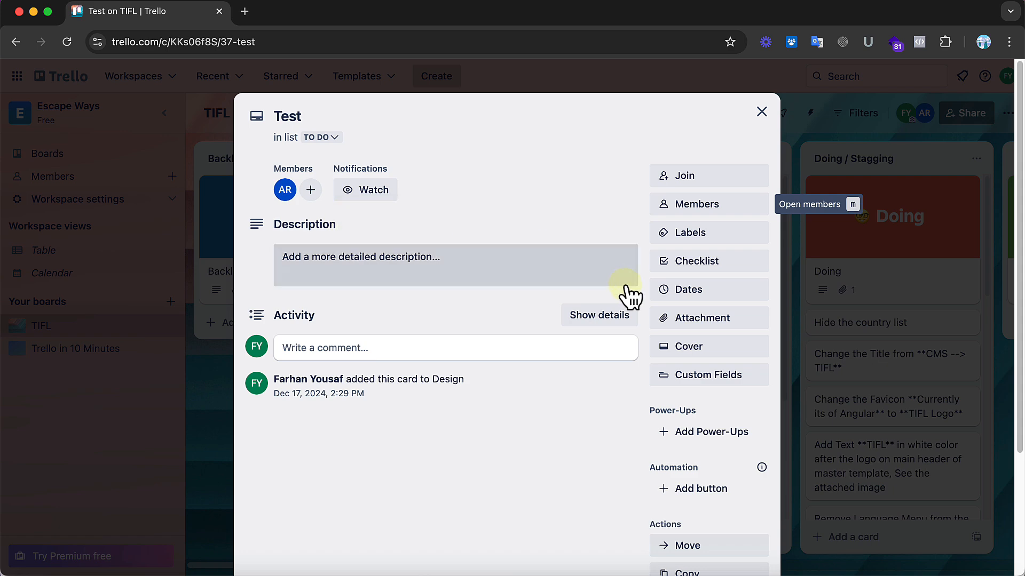
left_click(762, 114)
Step: Return to the boards overview, reopen the "Trello in 10 Minutes" board and look through its lists from Backlog to Done
scroll(596, 303, "right", 10)
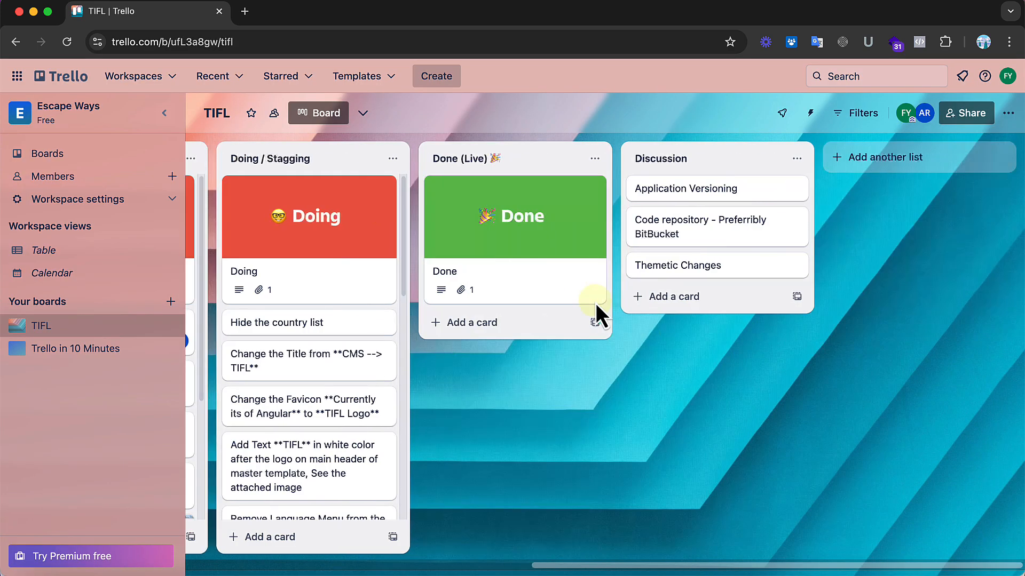
scroll(596, 303, "left", 10)
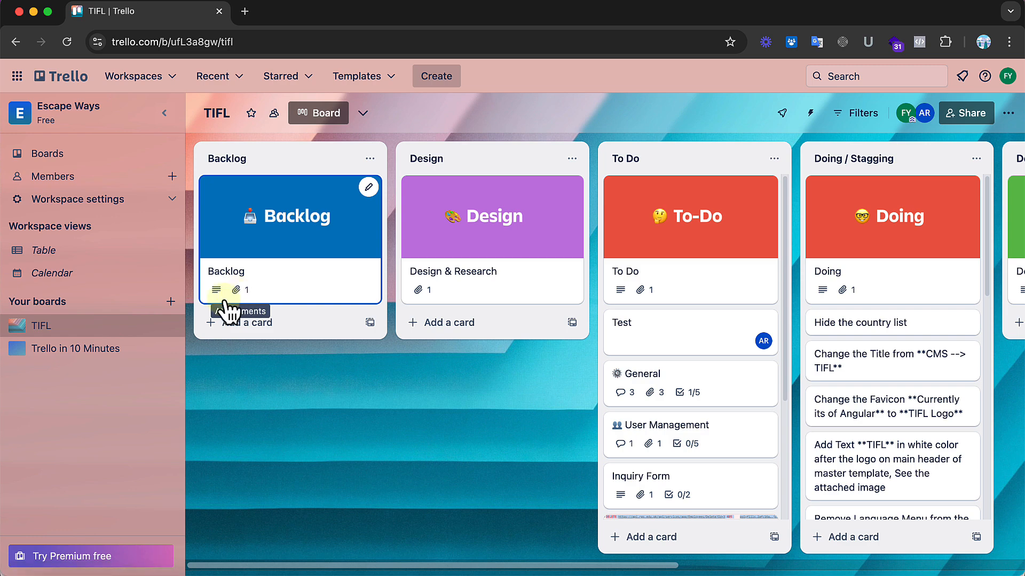
left_click(63, 80)
scroll(427, 267, "down", 5)
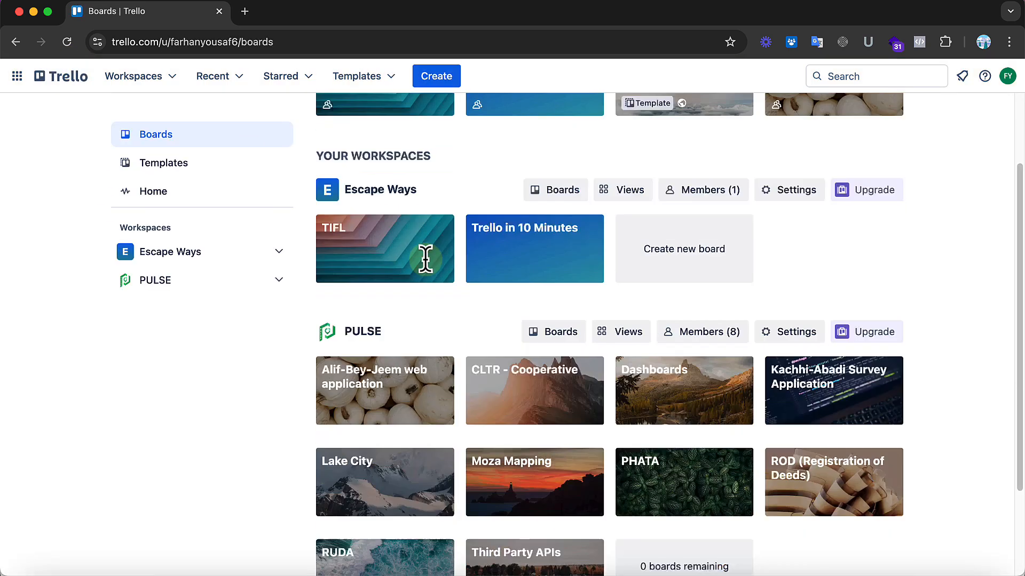
scroll(429, 272, "up", 4)
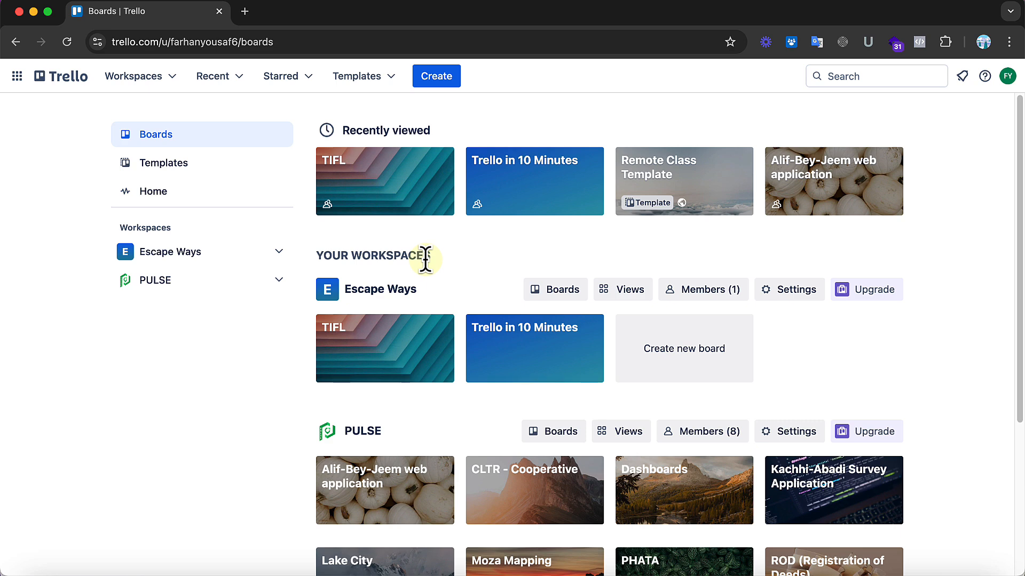
left_click(491, 361)
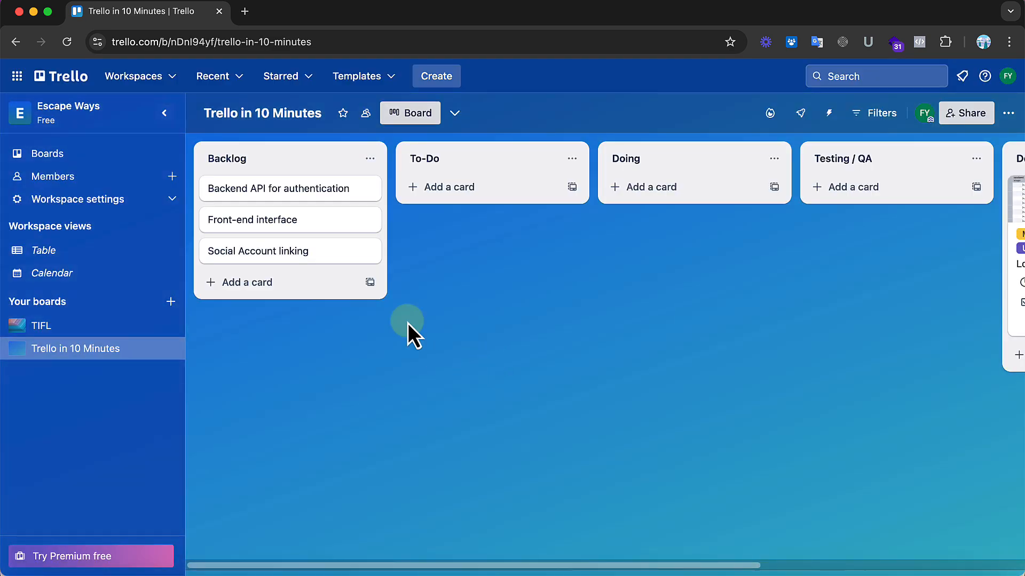
scroll(716, 271, "right", 5)
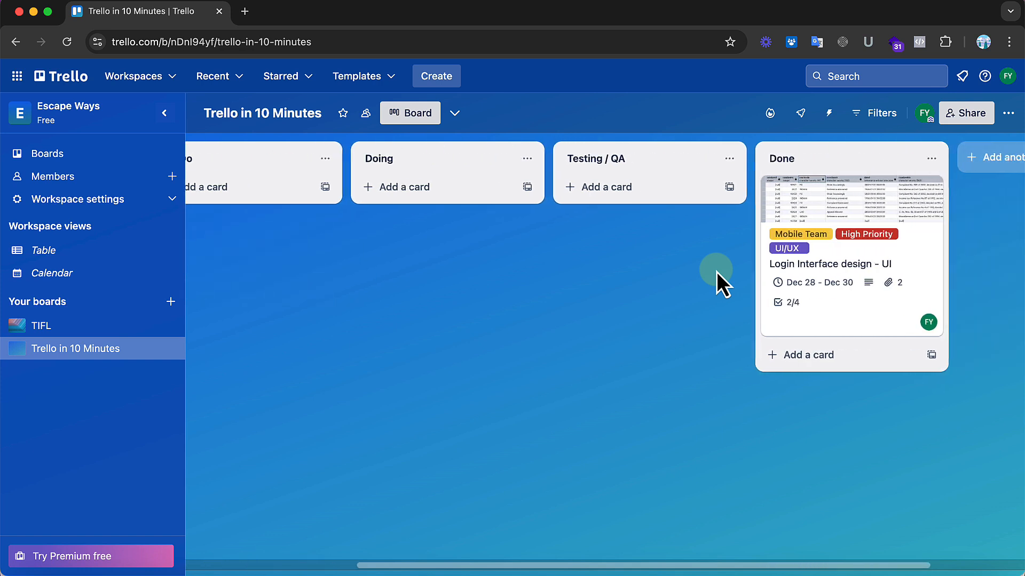
scroll(716, 271, "right", 1)
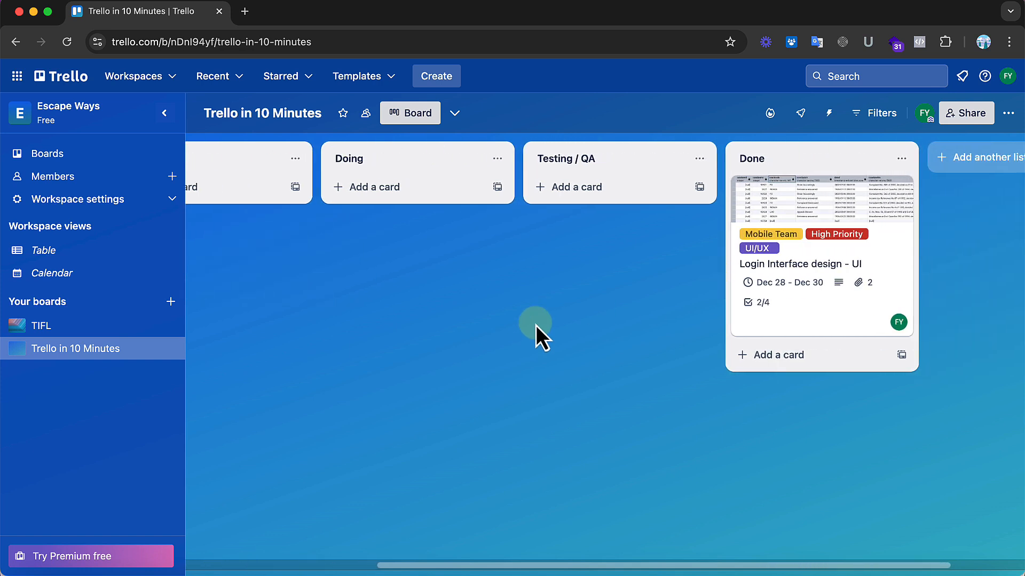
scroll(536, 325, "left", 5)
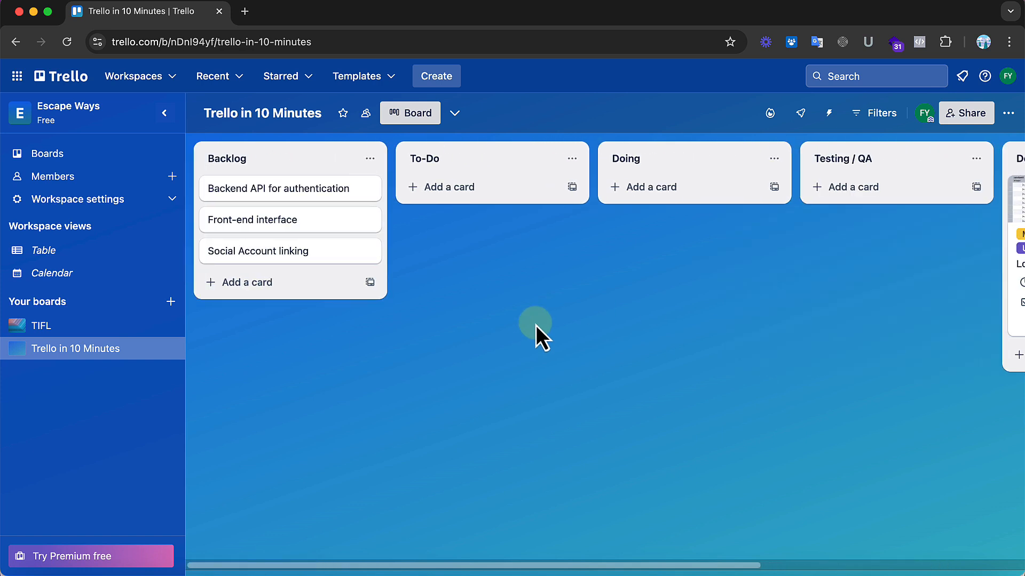